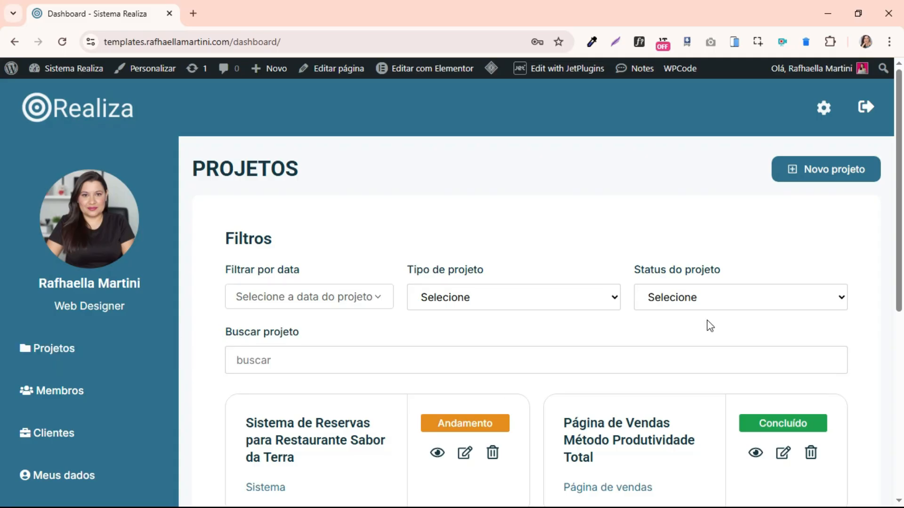
Open the details page of the Portal Institucional Clínica Vida+ project from the project list
{"action": "scroll", "coordinate": [625, 318], "scroll_direction": "down", "scroll_amount": 1}
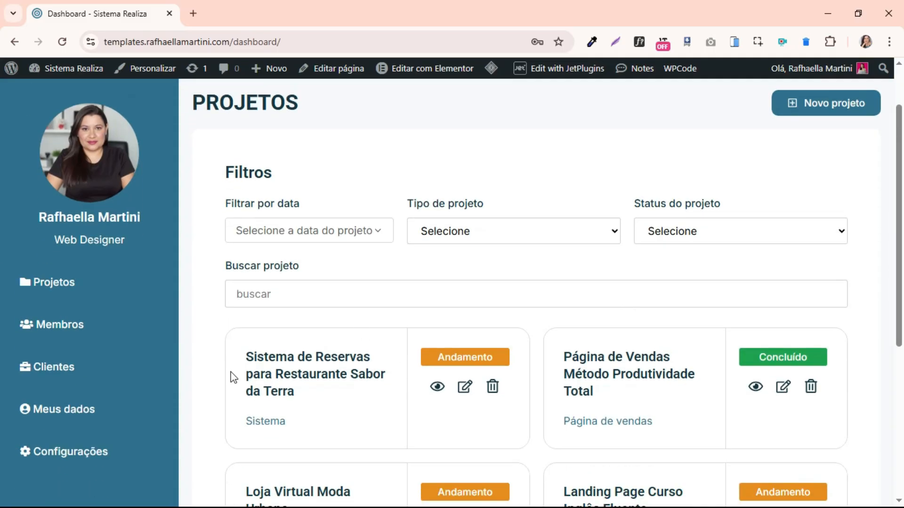
{"action": "scroll", "coordinate": [703, 408], "scroll_direction": "down", "scroll_amount": 4}
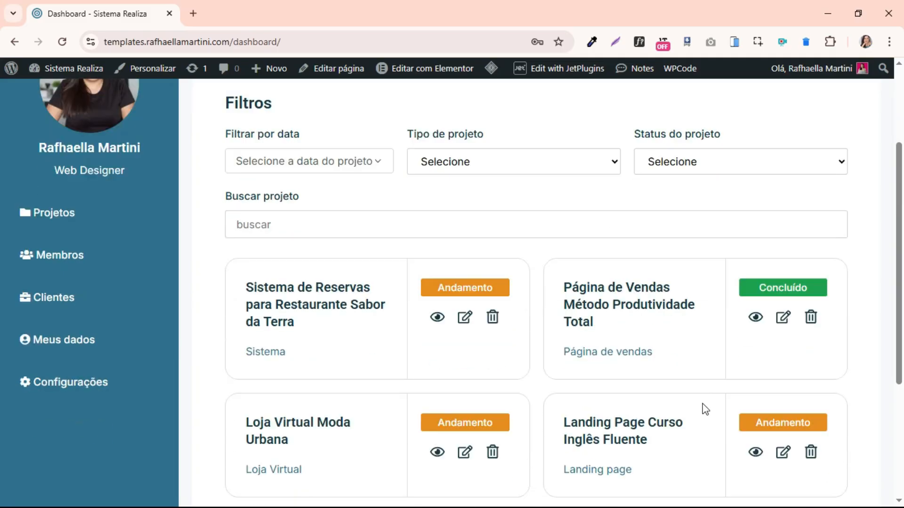
{"action": "left_click", "coordinate": [756, 367]}
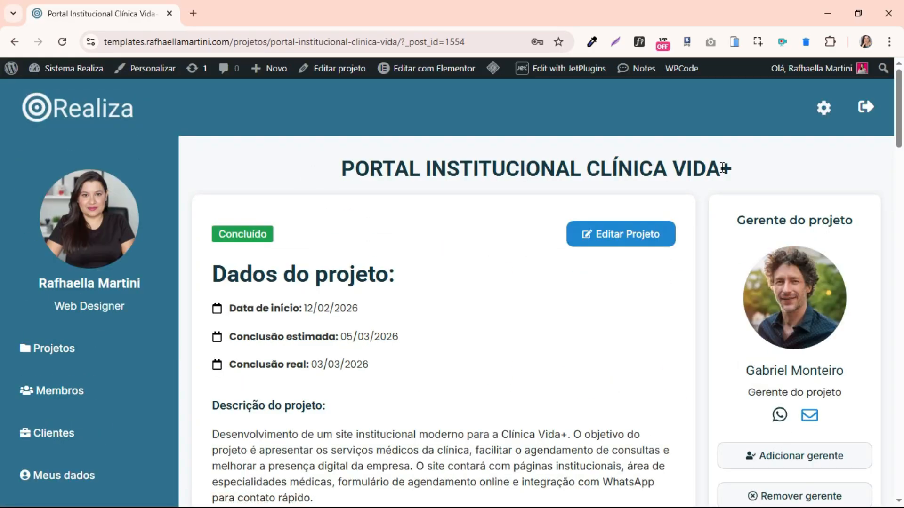
Examine the project's title and its Gerente do projeto section on the project page
{"action": "scroll", "coordinate": [802, 327], "scroll_direction": "down", "scroll_amount": 1}
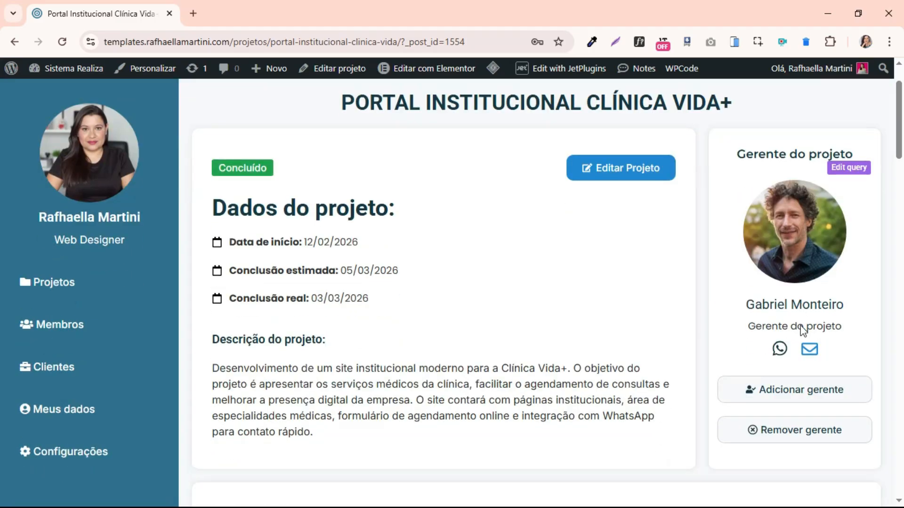
{"action": "left_click_drag", "start_coordinate": [738, 153], "coordinate": [865, 154]}
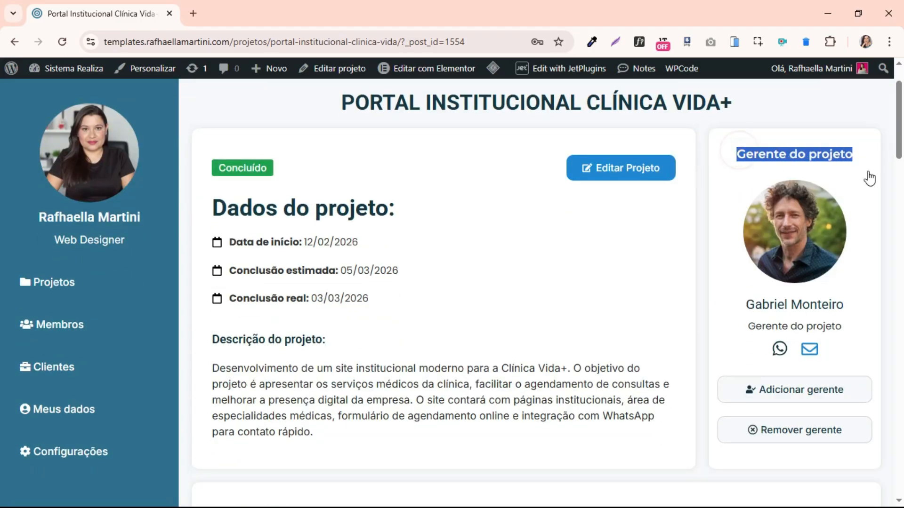
{"action": "left_click", "coordinate": [867, 209]}
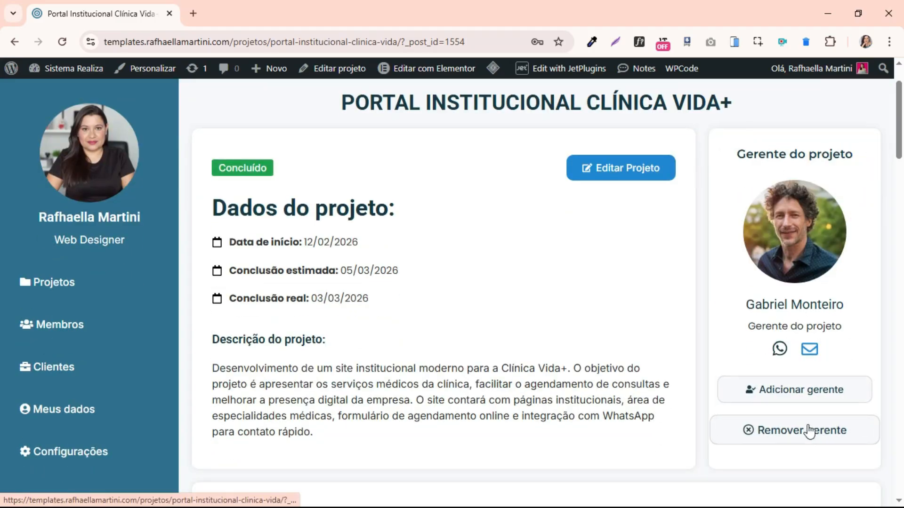
{"action": "scroll", "coordinate": [801, 381], "scroll_direction": "up", "scroll_amount": 1}
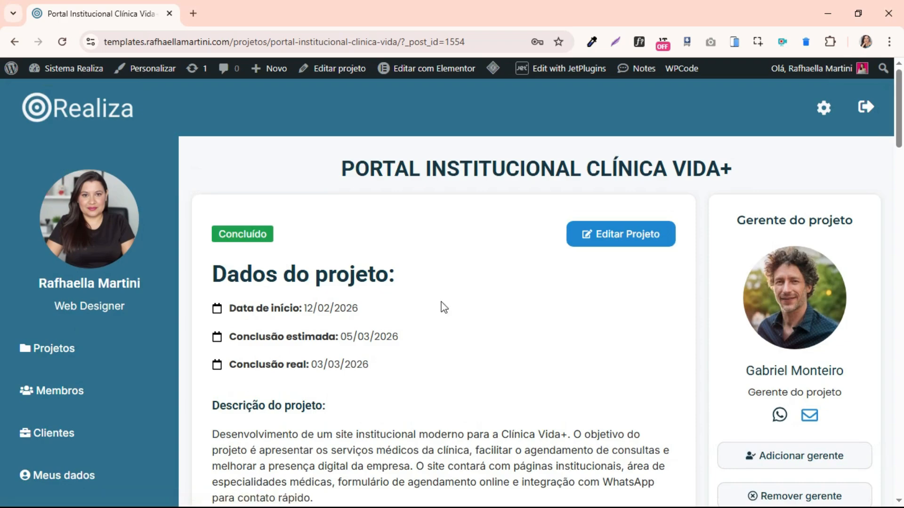
{"action": "left_click_drag", "start_coordinate": [273, 177], "coordinate": [721, 169]}
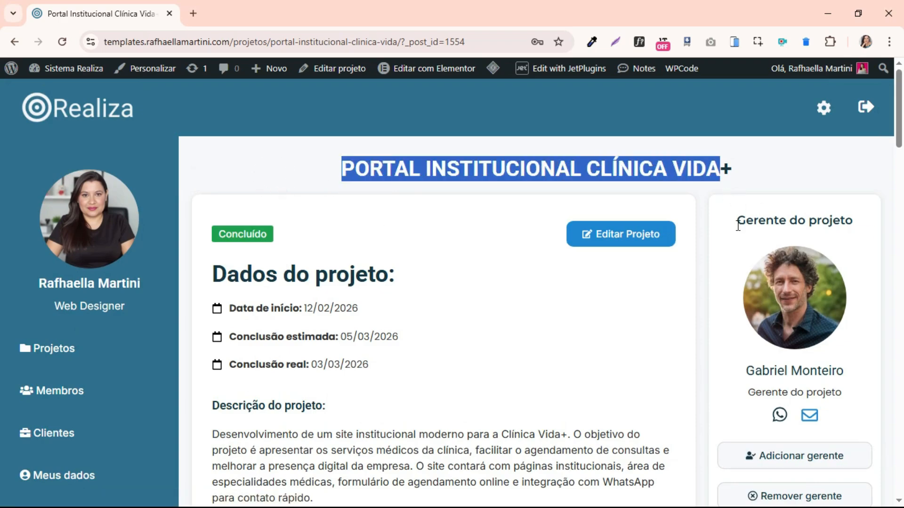
{"action": "left_click_drag", "start_coordinate": [737, 226], "coordinate": [875, 224]}
{"action": "left_click", "coordinate": [854, 166]}
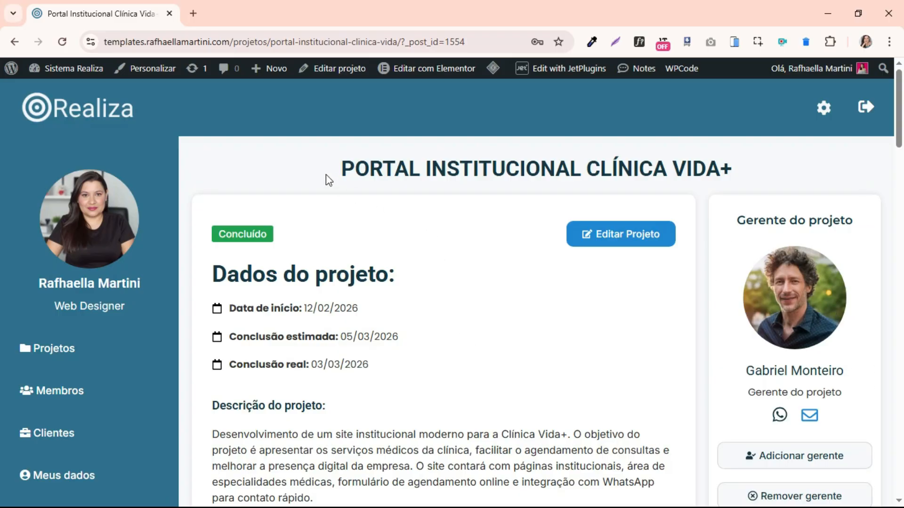
{"action": "left_click_drag", "start_coordinate": [337, 178], "coordinate": [738, 191]}
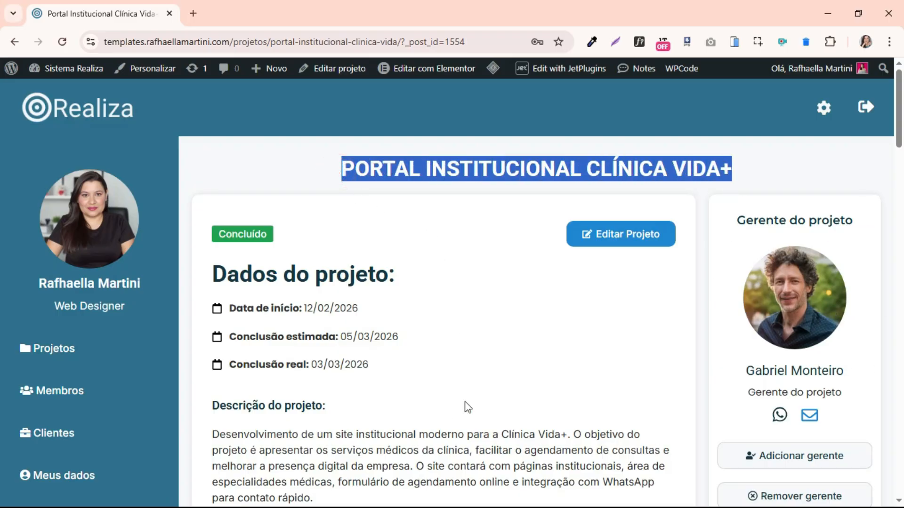
{"action": "left_click", "coordinate": [468, 332]}
Open the stage Etapa 1: Planejamento do Projeto from the project's stages and review its manager and tasks
{"action": "scroll", "coordinate": [345, 330], "scroll_direction": "down", "scroll_amount": 3}
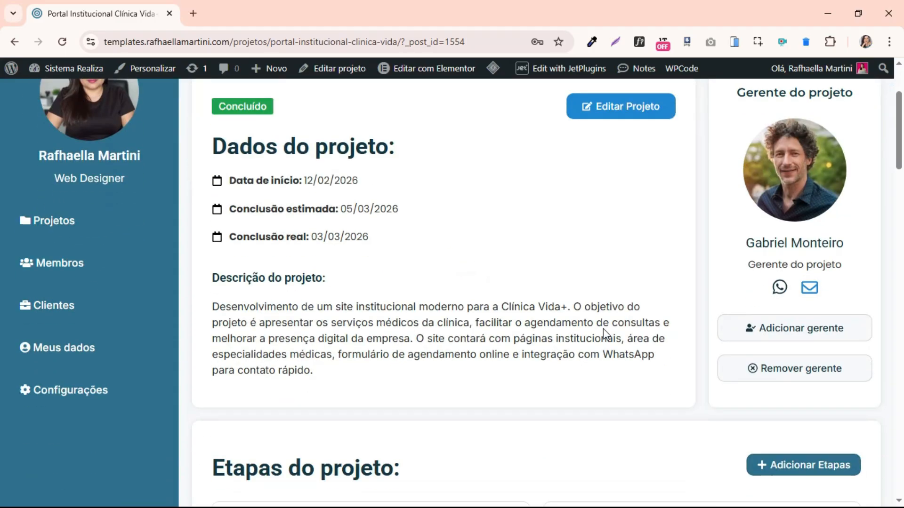
{"action": "scroll", "coordinate": [244, 267], "scroll_direction": "down", "scroll_amount": 3}
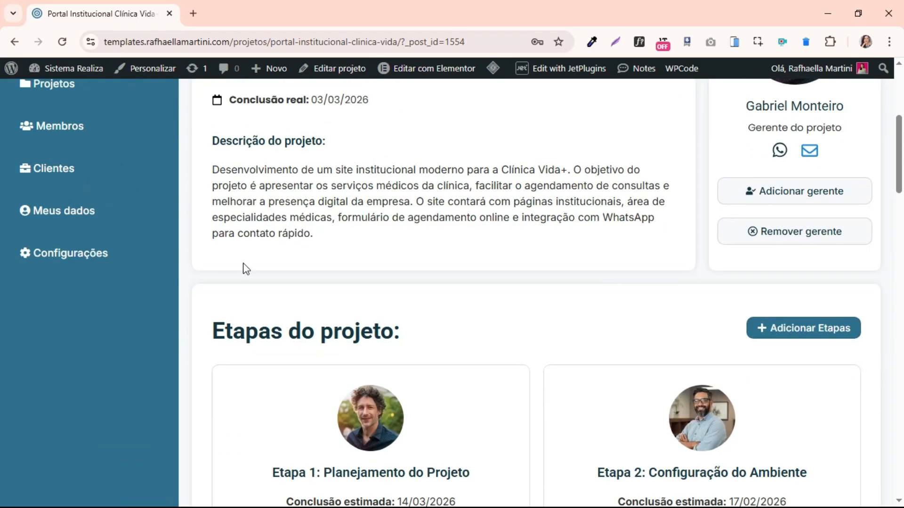
{"action": "scroll", "coordinate": [660, 357], "scroll_direction": "down", "scroll_amount": 4}
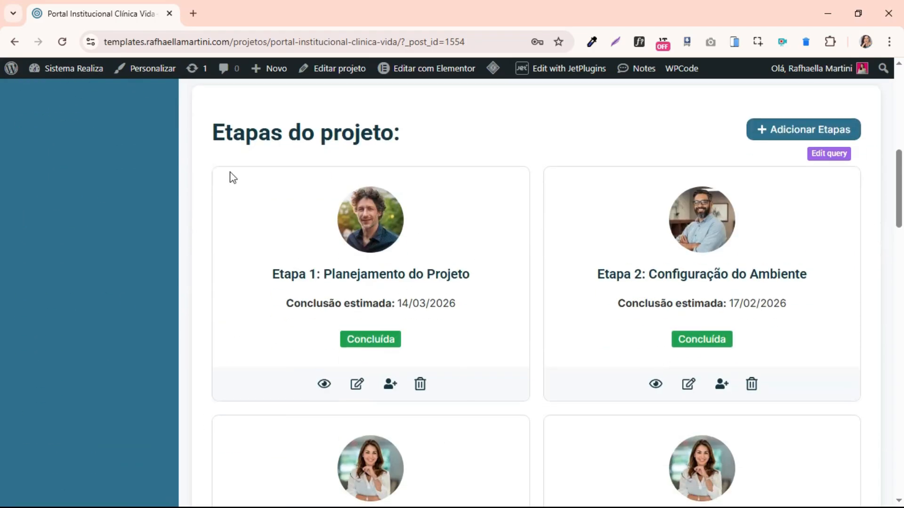
{"action": "left_click", "coordinate": [325, 385]}
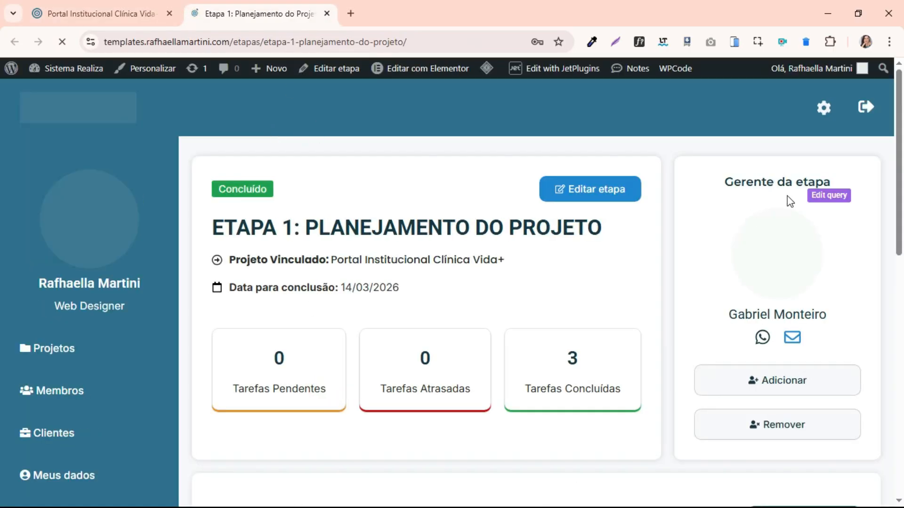
{"action": "scroll", "coordinate": [813, 233], "scroll_direction": "down", "scroll_amount": 4}
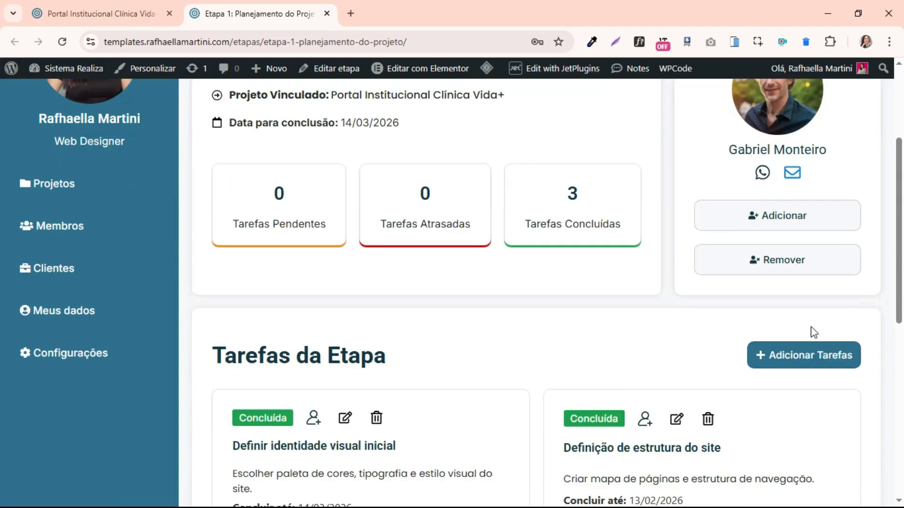
{"action": "scroll", "coordinate": [781, 246], "scroll_direction": "down", "scroll_amount": 4}
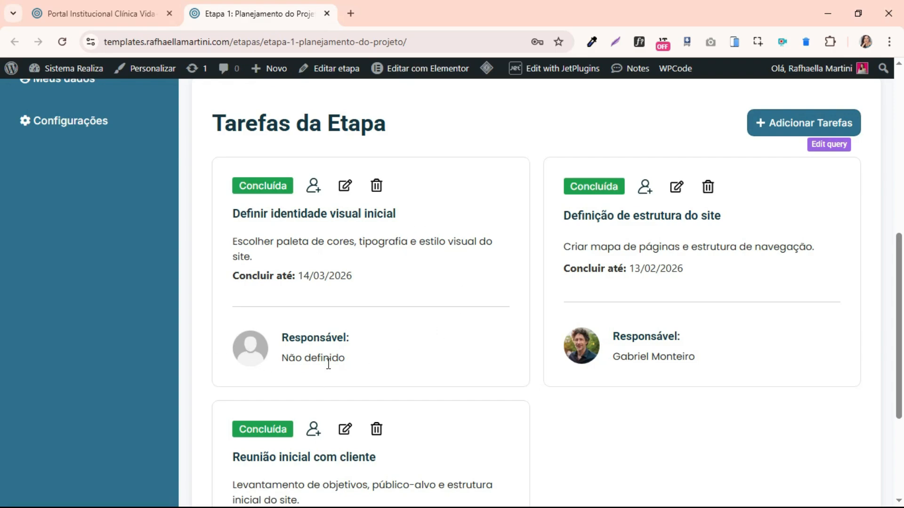
View the people who can be made responsible for the task Definir identidade visual inicial, then dismiss the form without choosing
{"action": "left_click", "coordinate": [314, 185]}
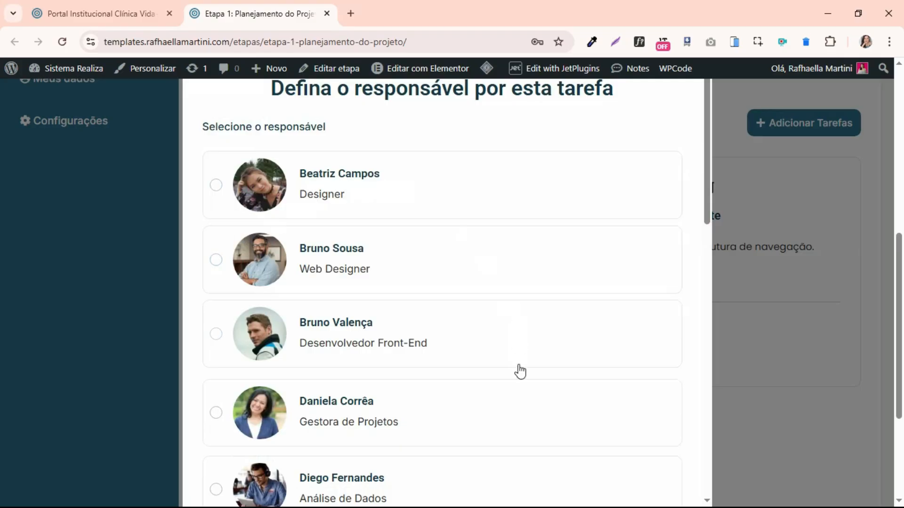
{"action": "scroll", "coordinate": [516, 369], "scroll_direction": "down", "scroll_amount": 5}
{"action": "scroll", "coordinate": [536, 434], "scroll_direction": "down", "scroll_amount": 5}
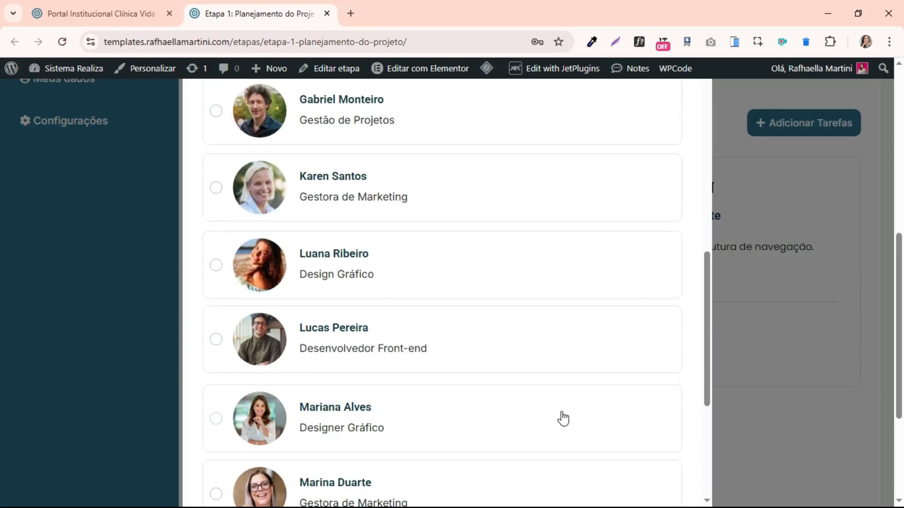
{"action": "left_click", "coordinate": [765, 323]}
Close the Etapa 1 page and return to the beginning of the project page
{"action": "scroll", "coordinate": [673, 379], "scroll_direction": "up", "scroll_amount": 4}
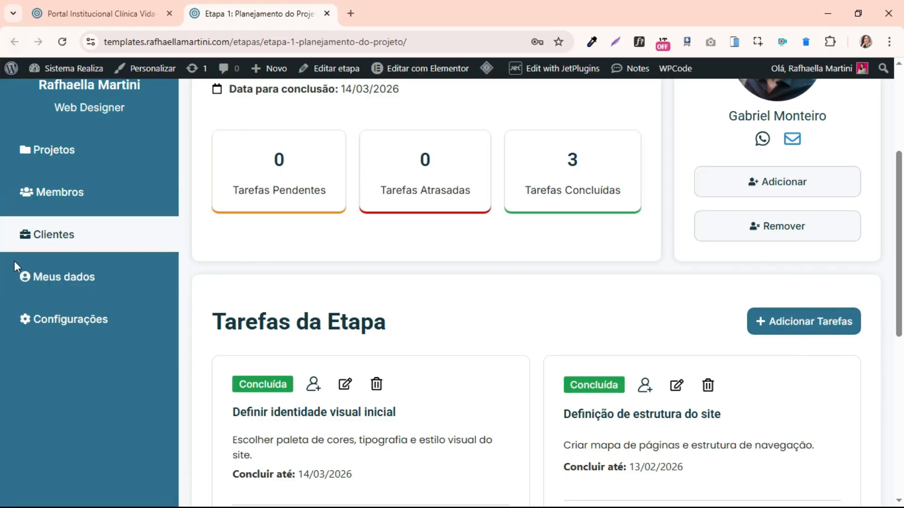
{"action": "scroll", "coordinate": [663, 377], "scroll_direction": "up", "scroll_amount": 5}
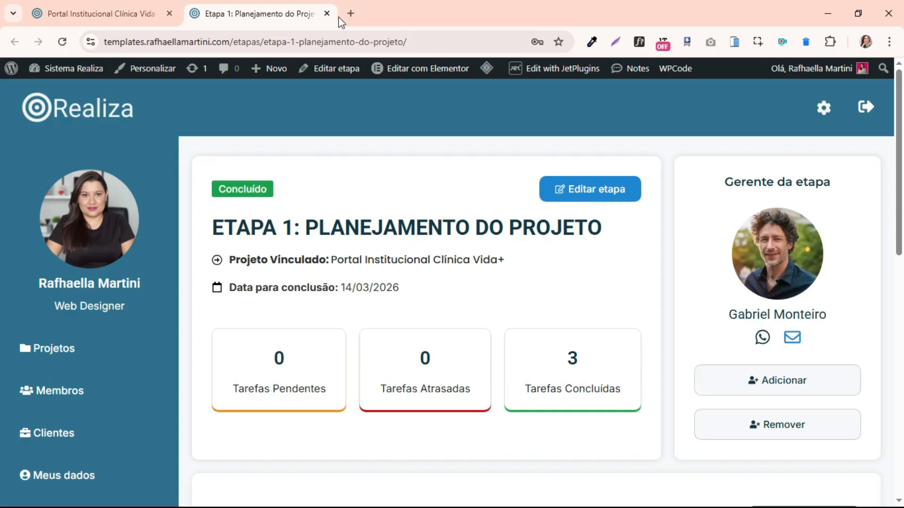
{"action": "left_click", "coordinate": [326, 13]}
{"action": "scroll", "coordinate": [485, 313], "scroll_direction": "up", "scroll_amount": 10}
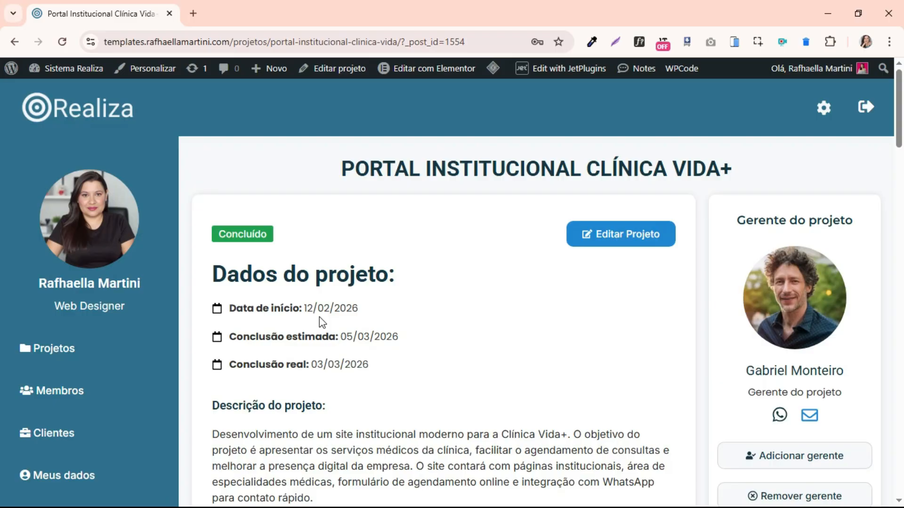
Open the WordPress admin panel in a separate tab and open the JetEngine relation Projeto > Gerente do projeto for editing
{"action": "mouse_move", "coordinate": [65, 74]}
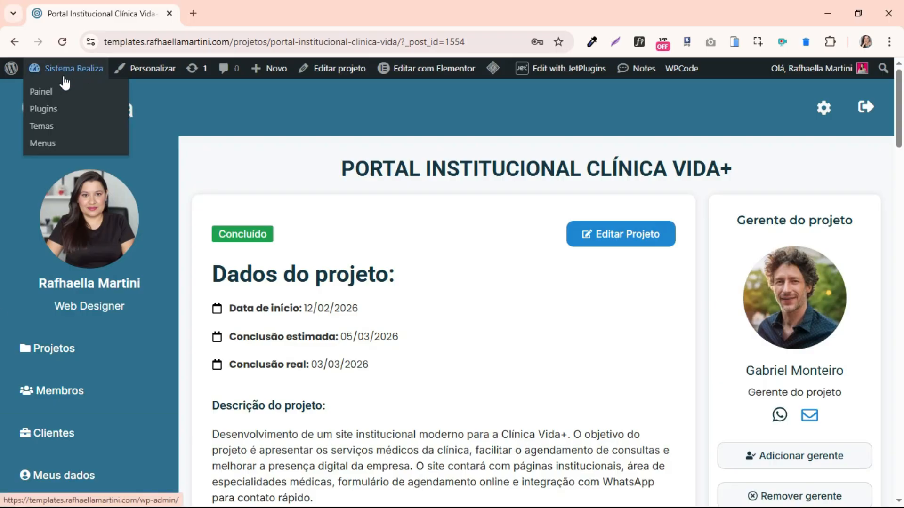
{"action": "left_click", "coordinate": [35, 93], "text": "ctrl"}
{"action": "left_click", "coordinate": [233, 9]}
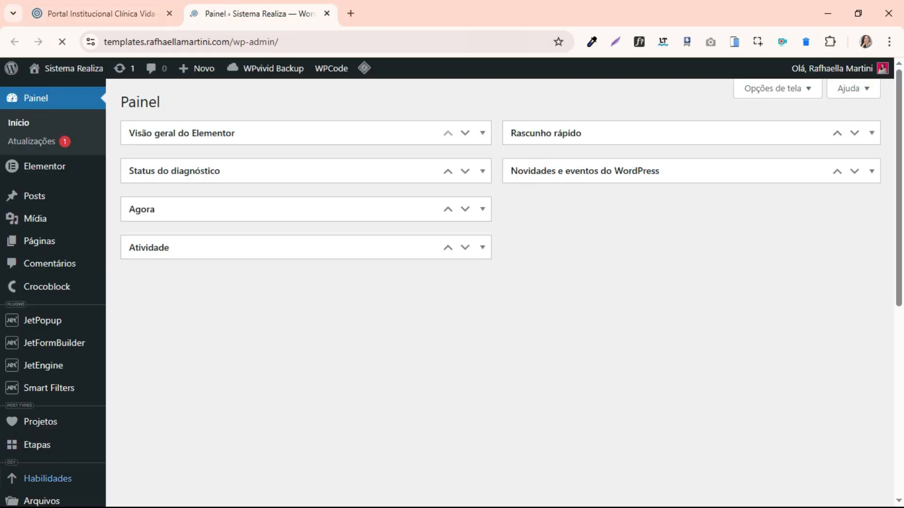
{"action": "mouse_move", "coordinate": [41, 369]}
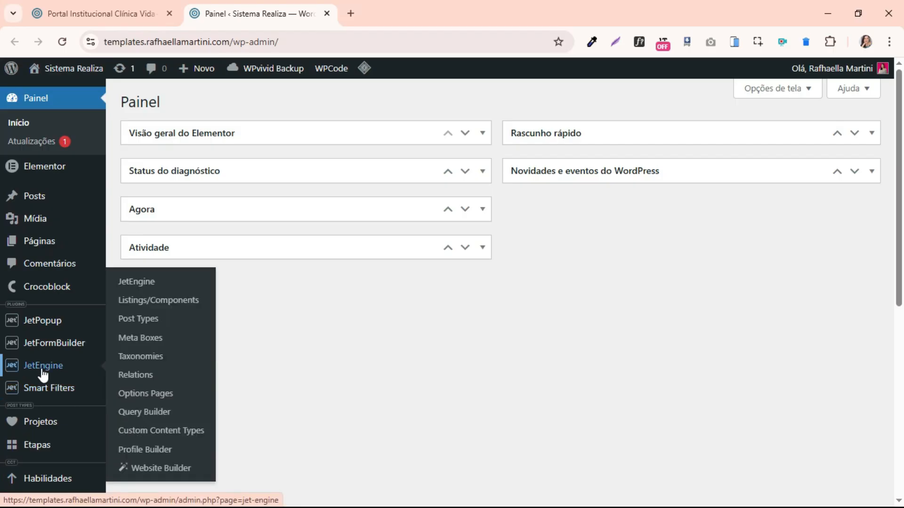
{"action": "left_click", "coordinate": [137, 375]}
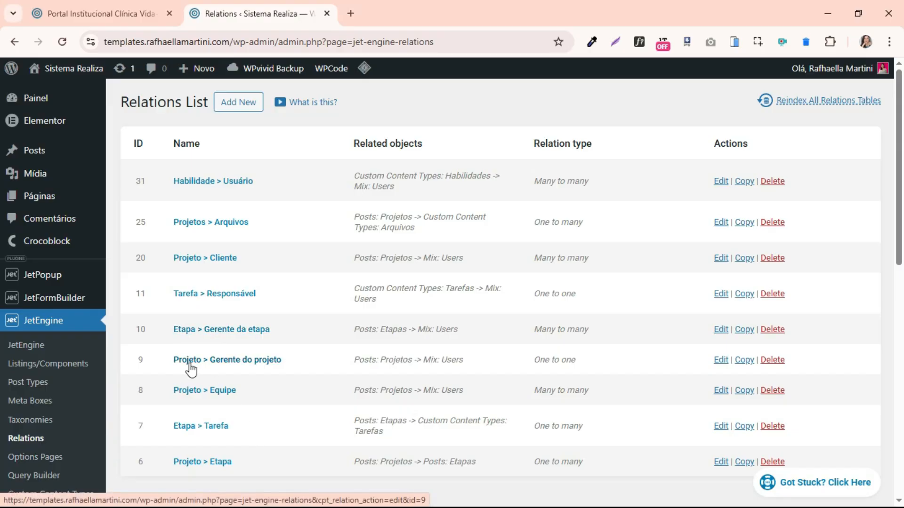
{"action": "left_click", "coordinate": [267, 360]}
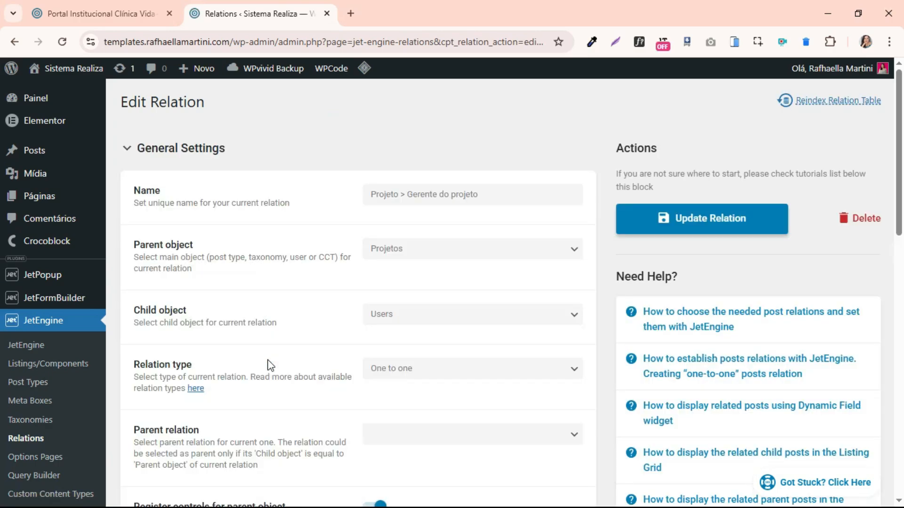
Review the relation's name, parent object, child object and relation type, and update the relation
{"action": "triple_click", "coordinate": [367, 195]}
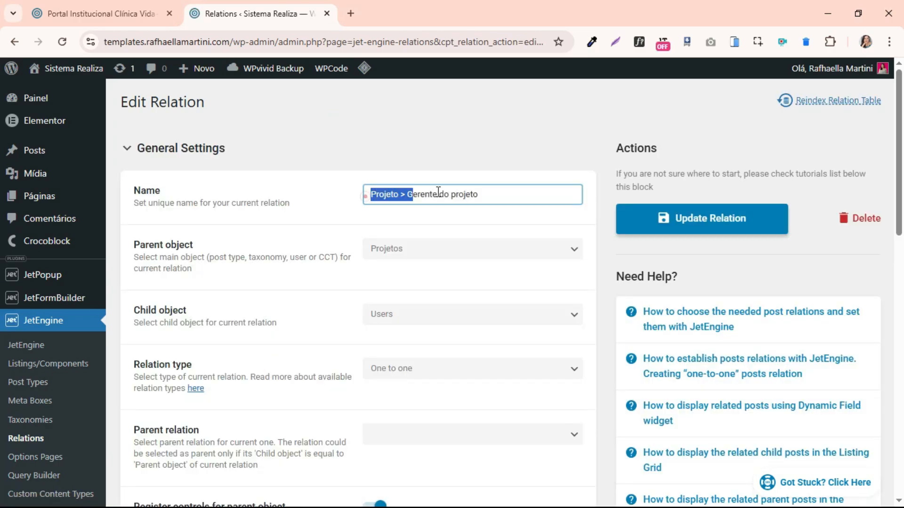
{"action": "left_click", "coordinate": [459, 217]}
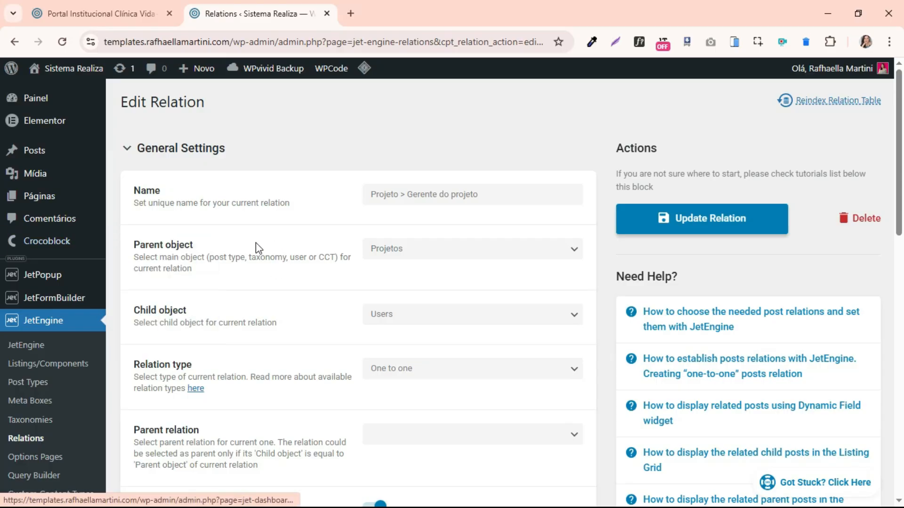
{"action": "left_click_drag", "start_coordinate": [240, 254], "coordinate": [135, 243]}
{"action": "left_click", "coordinate": [252, 292]}
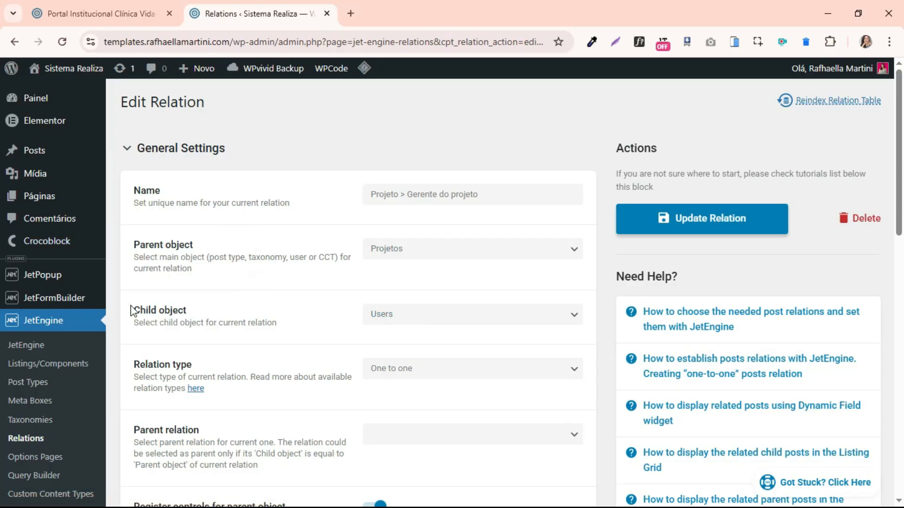
{"action": "left_click_drag", "start_coordinate": [130, 310], "coordinate": [198, 312]}
{"action": "left_click", "coordinate": [261, 305]}
{"action": "scroll", "coordinate": [356, 234], "scroll_direction": "down", "scroll_amount": 3}
{"action": "scroll", "coordinate": [353, 238], "scroll_direction": "up", "scroll_amount": 3}
{"action": "left_click", "coordinate": [724, 220]}
Return to the Clínica Vida+ project page and open the form for choosing the project's manager
{"action": "left_click", "coordinate": [102, 13]}
{"action": "scroll", "coordinate": [792, 306], "scroll_direction": "down", "scroll_amount": 3}
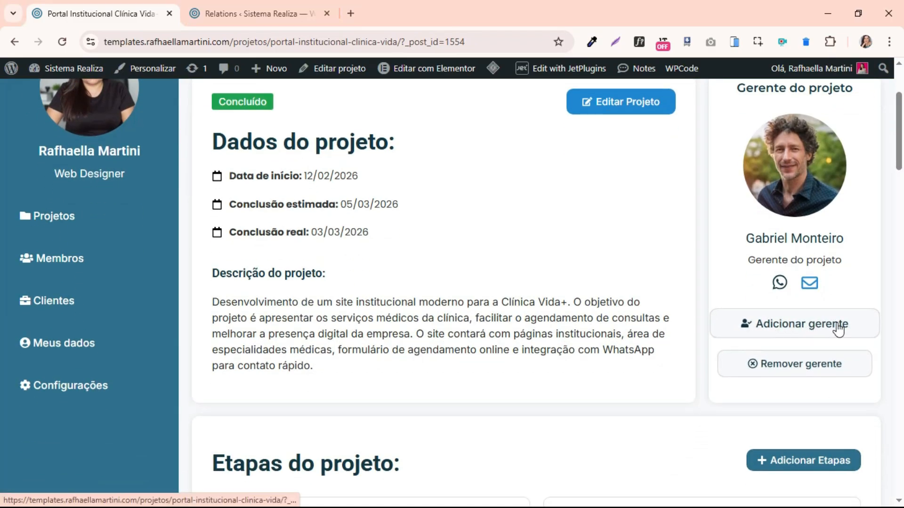
{"action": "left_click", "coordinate": [796, 319]}
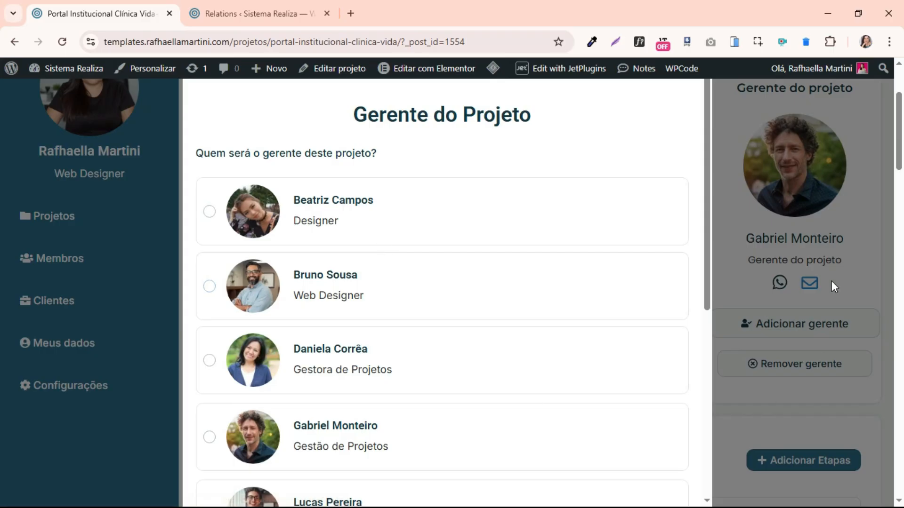
Switch back to the WordPress admin and open the JetFormBuilder forms list
{"action": "left_click", "coordinate": [212, 13]}
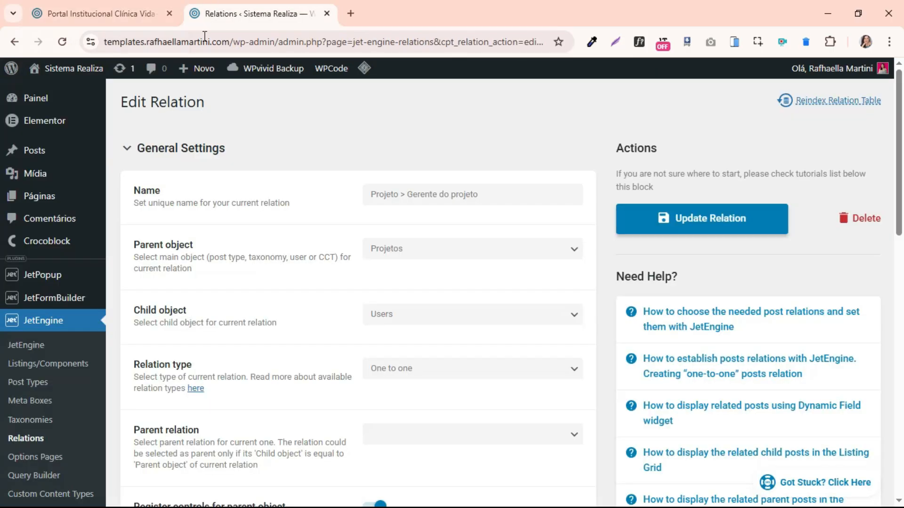
{"action": "left_click", "coordinate": [51, 297]}
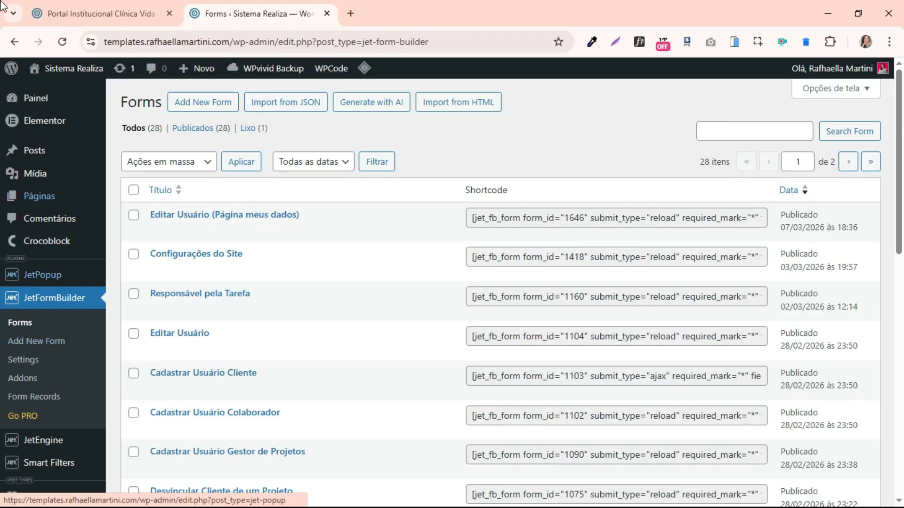
Return to the project page and dismiss the manager selection form without choosing anyone
{"action": "left_click", "coordinate": [101, 13]}
{"action": "left_click", "coordinate": [798, 347]}
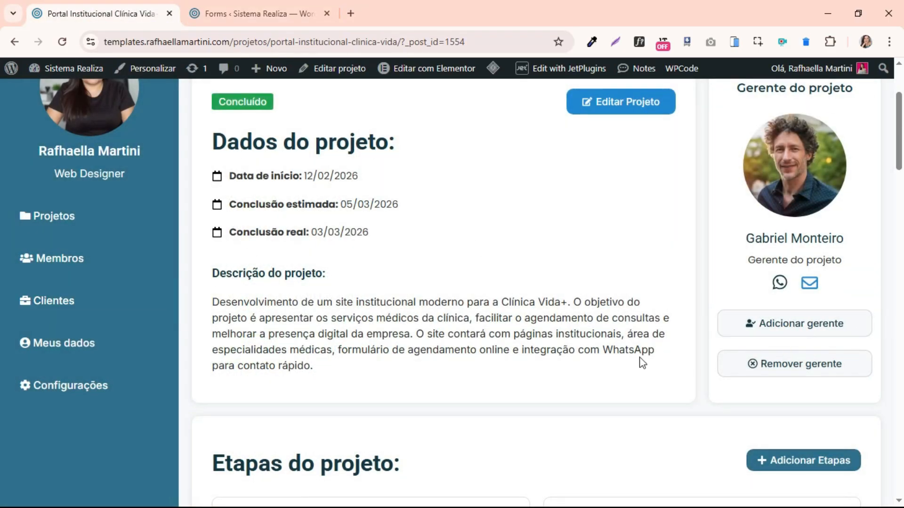
{"action": "scroll", "coordinate": [640, 360], "scroll_direction": "up", "scroll_amount": 2}
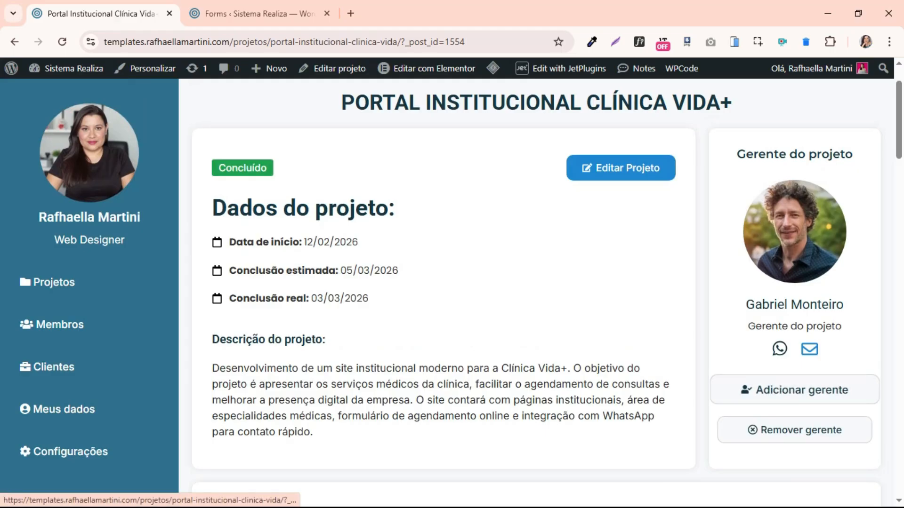
Open the Definir Gerente do Projeto form from the JetFormBuilder forms list and inspect its projeto_id hidden field
{"action": "left_click", "coordinate": [250, 13]}
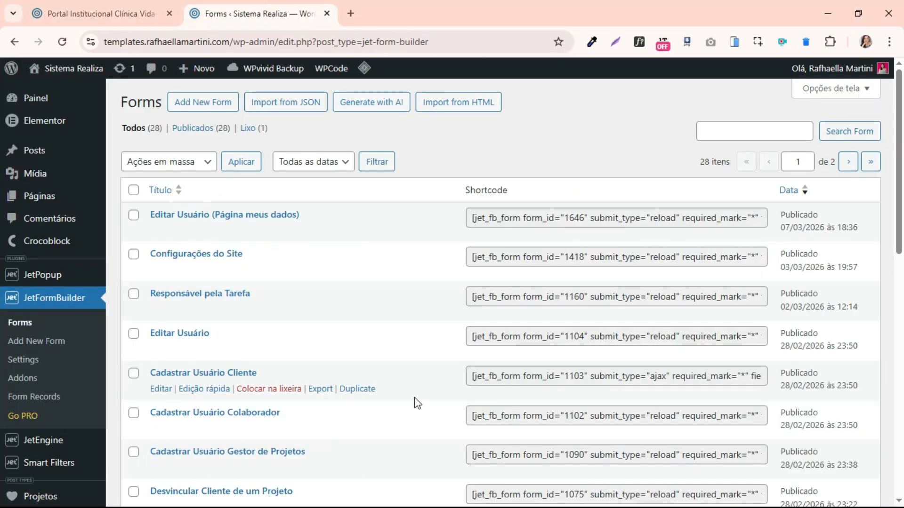
{"action": "scroll", "coordinate": [416, 403], "scroll_direction": "down", "scroll_amount": 12}
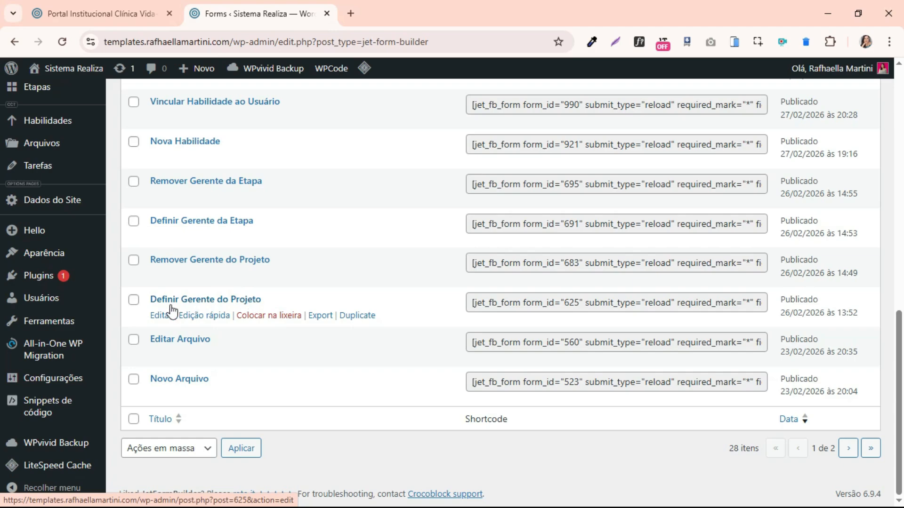
{"action": "left_click", "coordinate": [161, 316]}
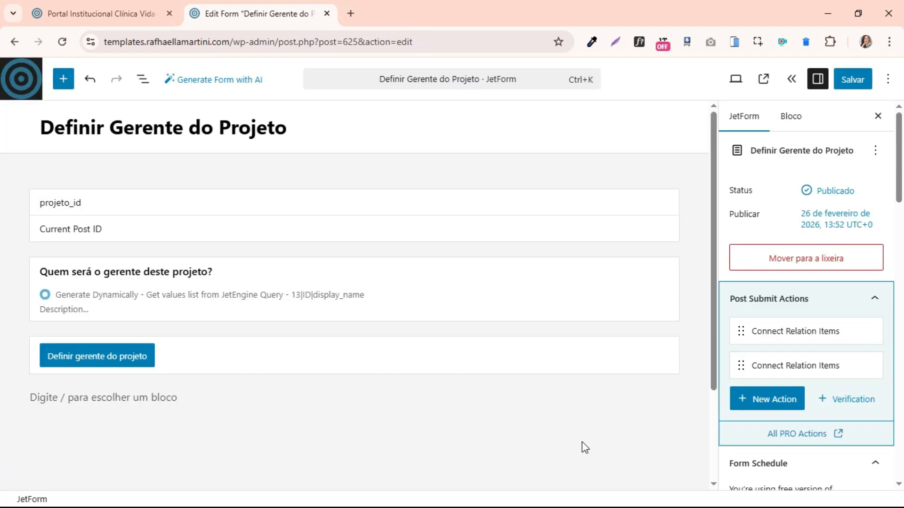
{"action": "left_click", "coordinate": [174, 208]}
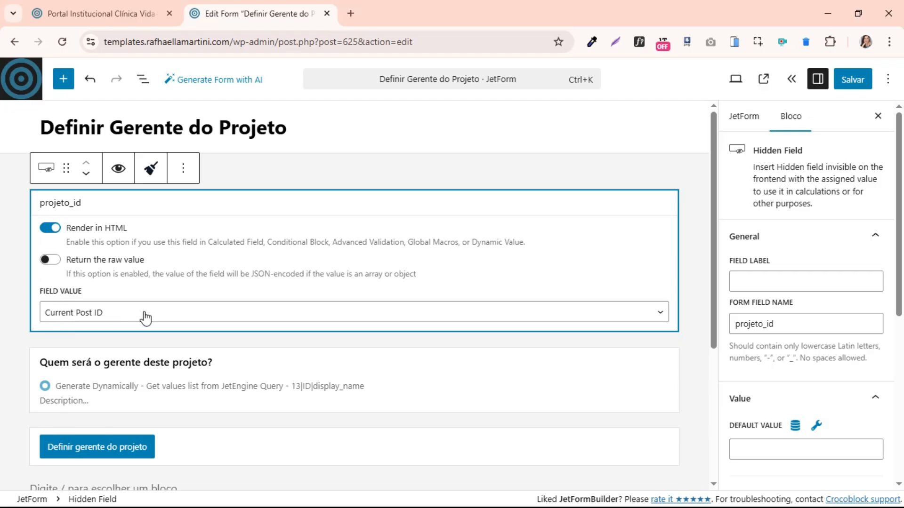
{"action": "left_click", "coordinate": [328, 173]}
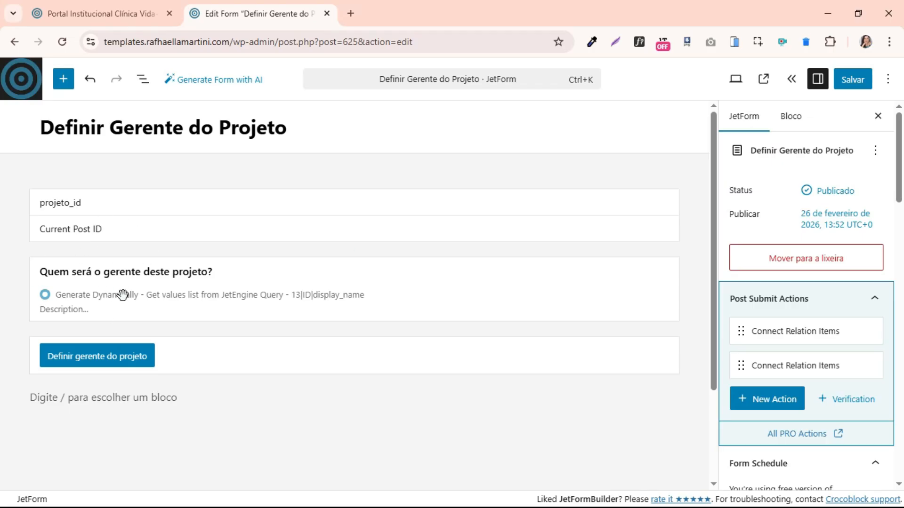
Return to the Clínica Vida+ project page, open the manager selection form and look through the listed people
{"action": "left_click", "coordinate": [75, 11]}
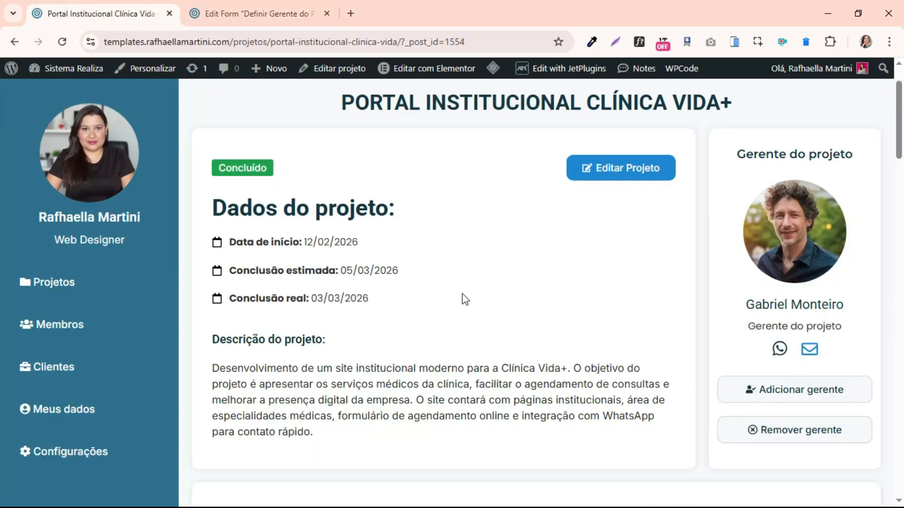
{"action": "scroll", "coordinate": [196, 178], "scroll_direction": "up", "scroll_amount": 2}
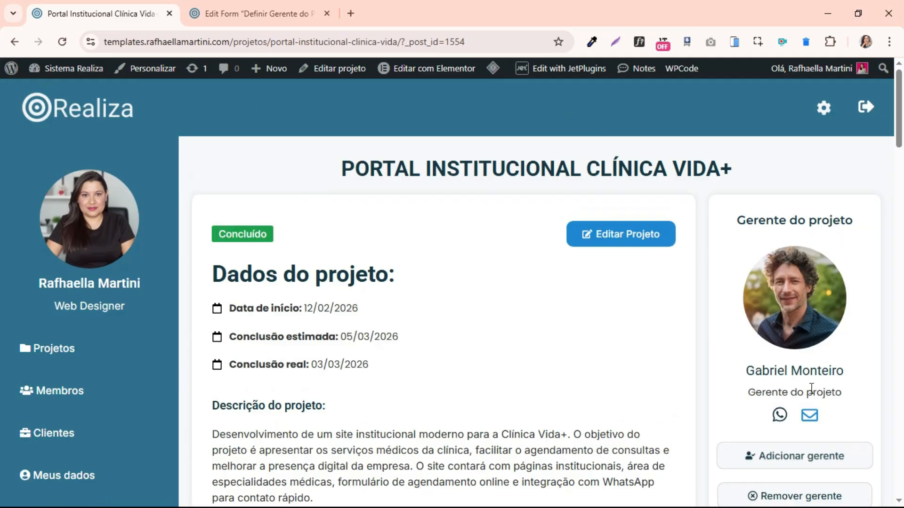
{"action": "left_click_drag", "start_coordinate": [313, 169], "coordinate": [744, 149]}
{"action": "left_click", "coordinate": [827, 455]}
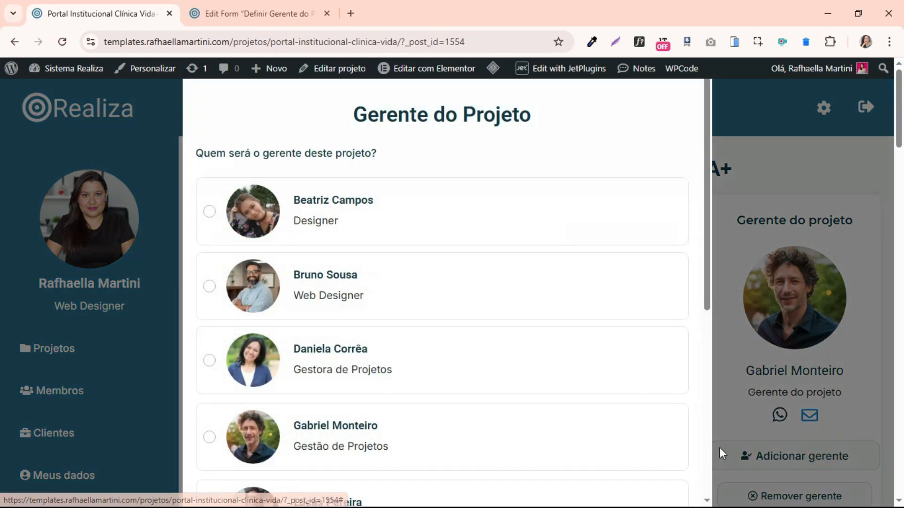
{"action": "scroll", "coordinate": [551, 345], "scroll_direction": "down", "scroll_amount": 3}
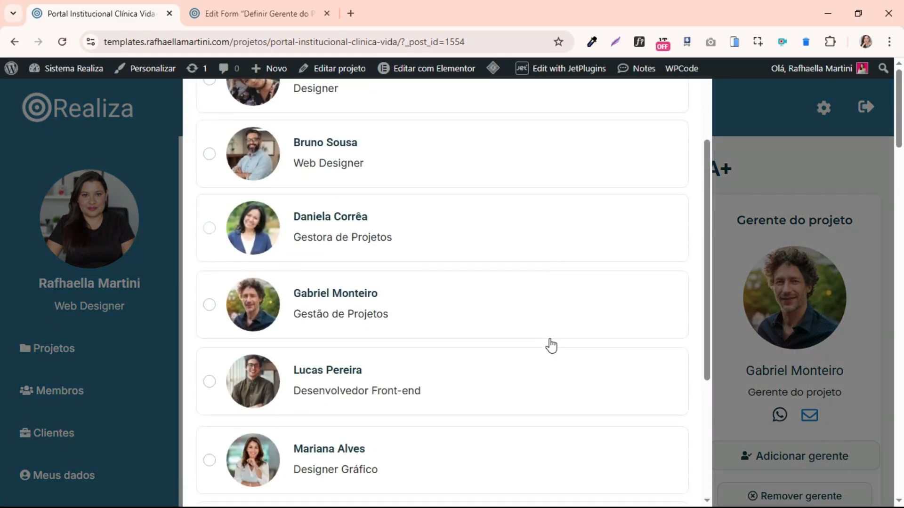
{"action": "scroll", "coordinate": [549, 345], "scroll_direction": "up", "scroll_amount": 3}
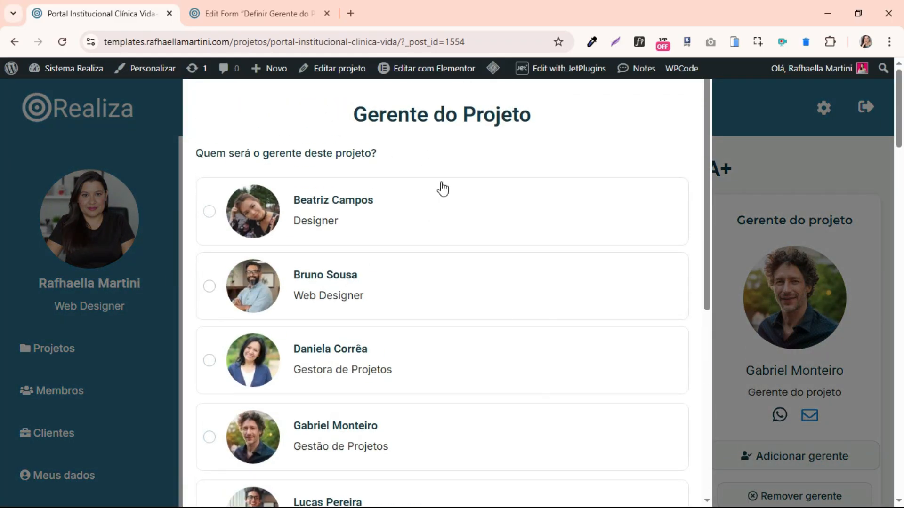
Check the projeto_id hidden field in the form editor, return to the project page and dismiss the manager selection form
{"action": "left_click", "coordinate": [231, 13]}
{"action": "left_click", "coordinate": [113, 211]}
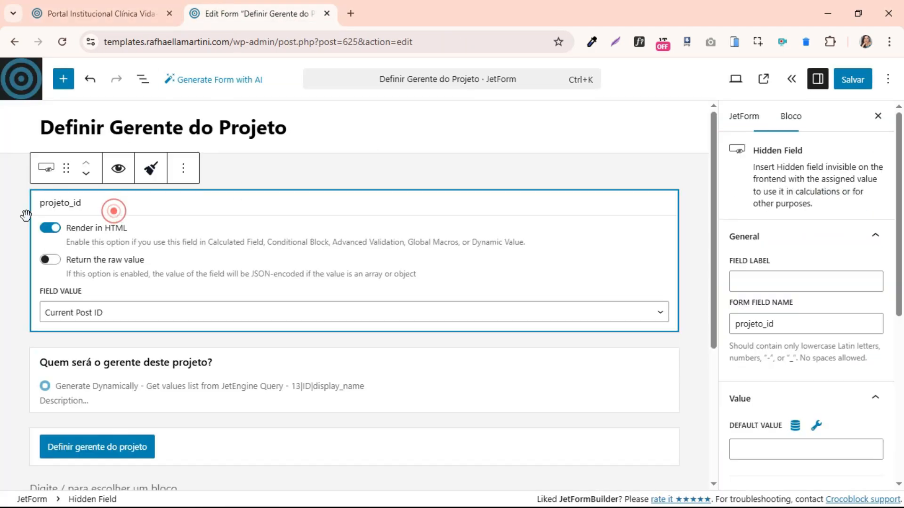
{"action": "left_click", "coordinate": [94, 13]}
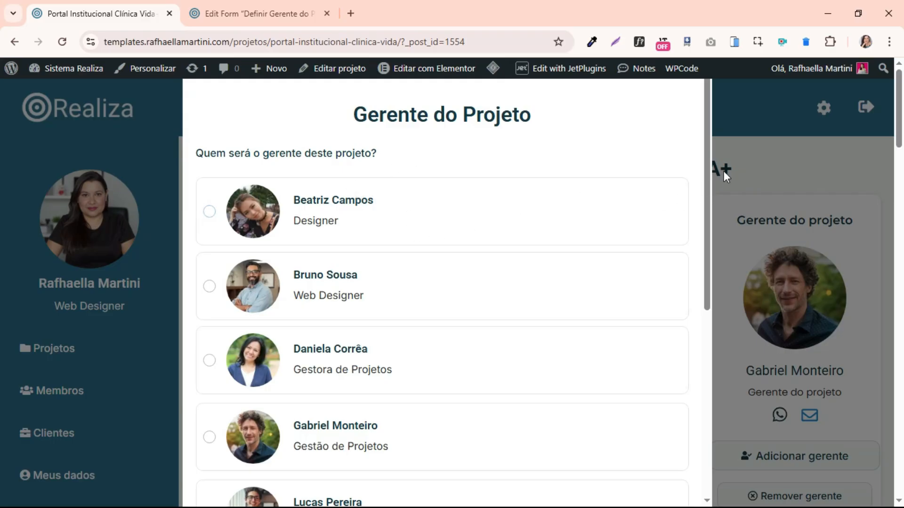
{"action": "left_click", "coordinate": [747, 168]}
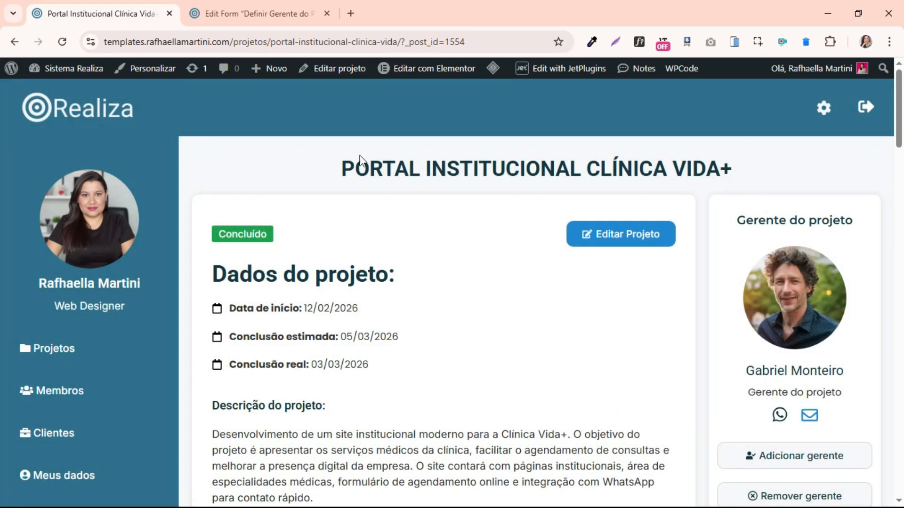
Highlight the project page's title, reopen the manager selection form and switch to the form editor to compare the hidden field
{"action": "left_click_drag", "start_coordinate": [350, 170], "coordinate": [747, 175]}
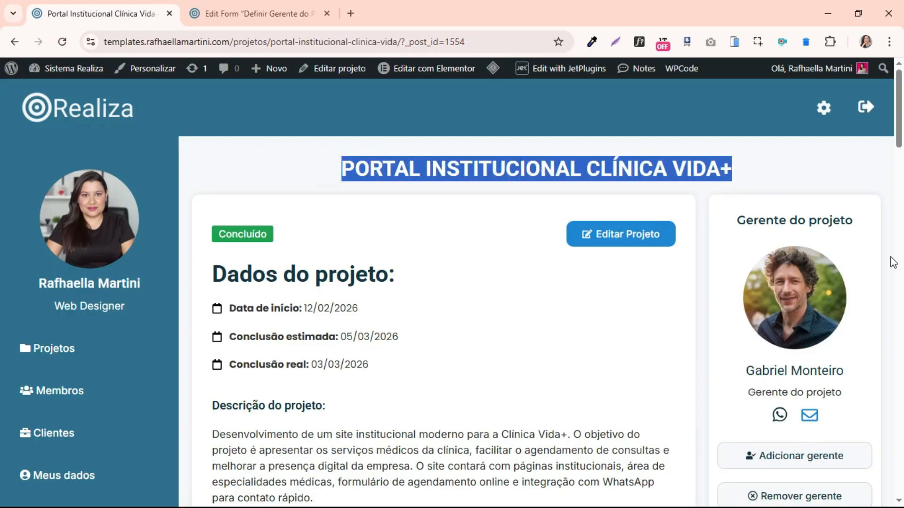
{"action": "left_click", "coordinate": [285, 177]}
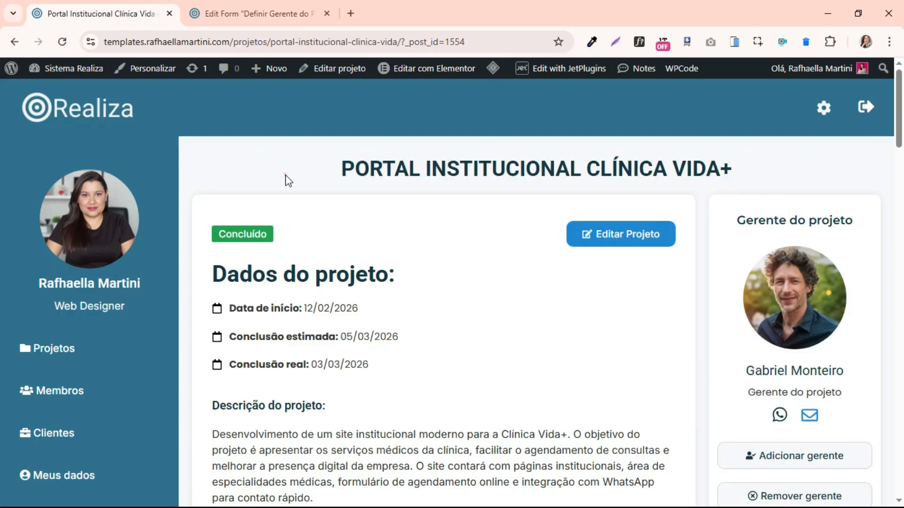
{"action": "left_click", "coordinate": [817, 457]}
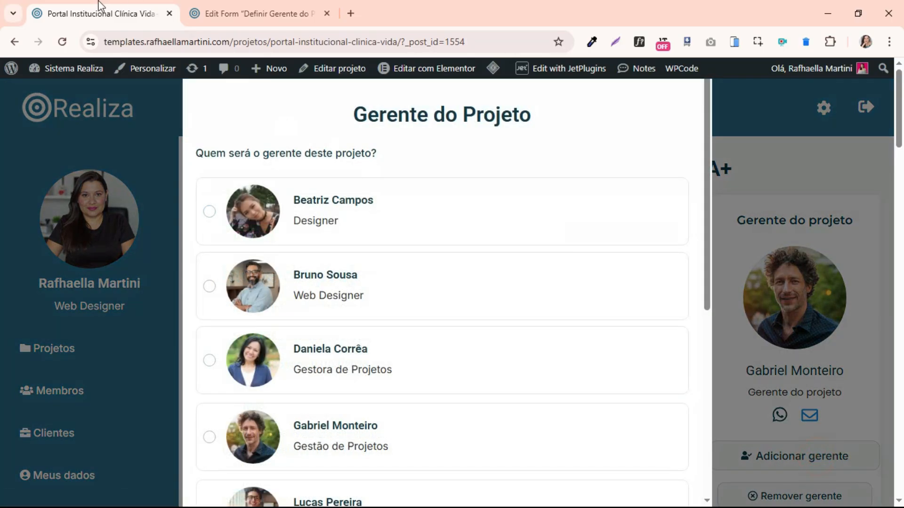
{"action": "left_click", "coordinate": [249, 13]}
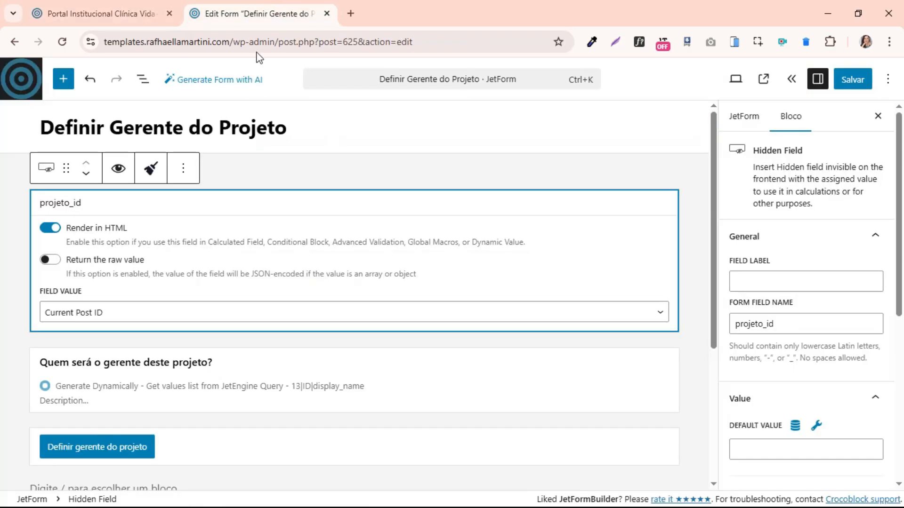
Highlight the post ID in the project page's address, dismiss the manager selection form and highlight the project title
{"action": "left_click", "coordinate": [61, 10]}
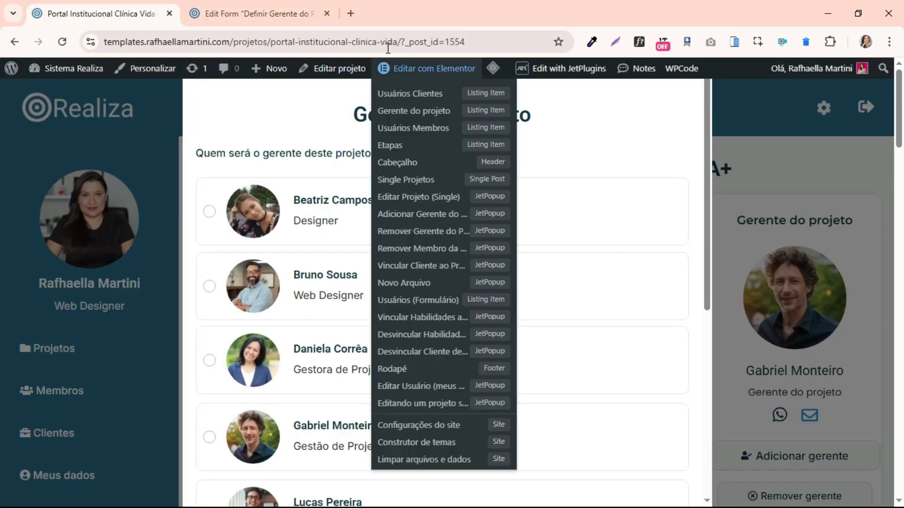
{"action": "left_click_drag", "start_coordinate": [471, 41], "coordinate": [453, 44]}
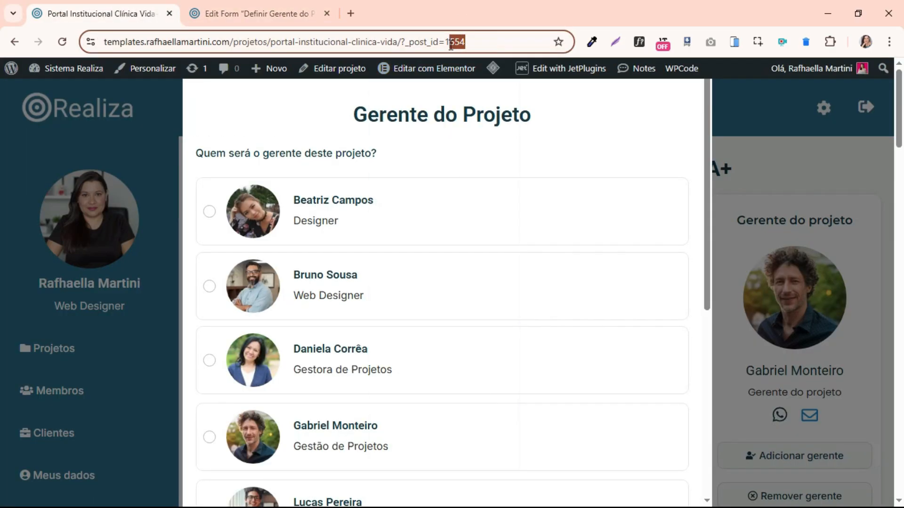
{"action": "left_click", "coordinate": [750, 150]}
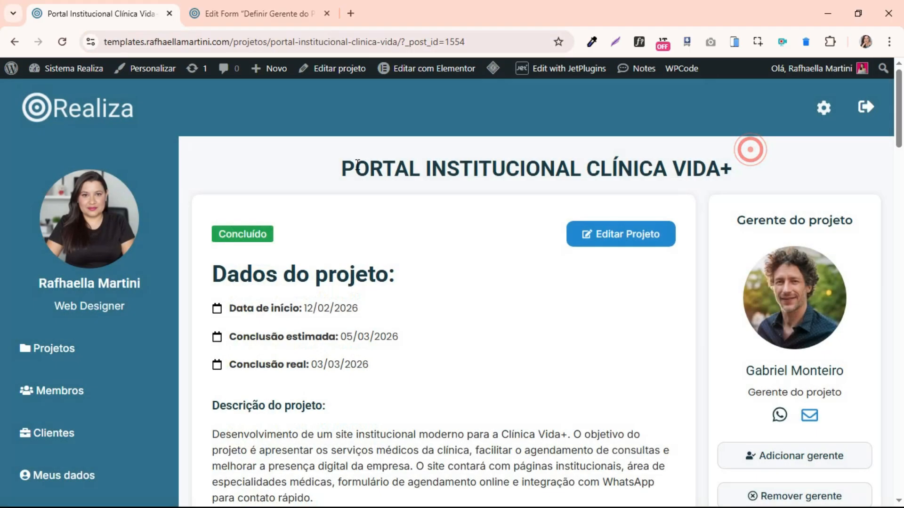
{"action": "left_click_drag", "start_coordinate": [339, 165], "coordinate": [706, 175]}
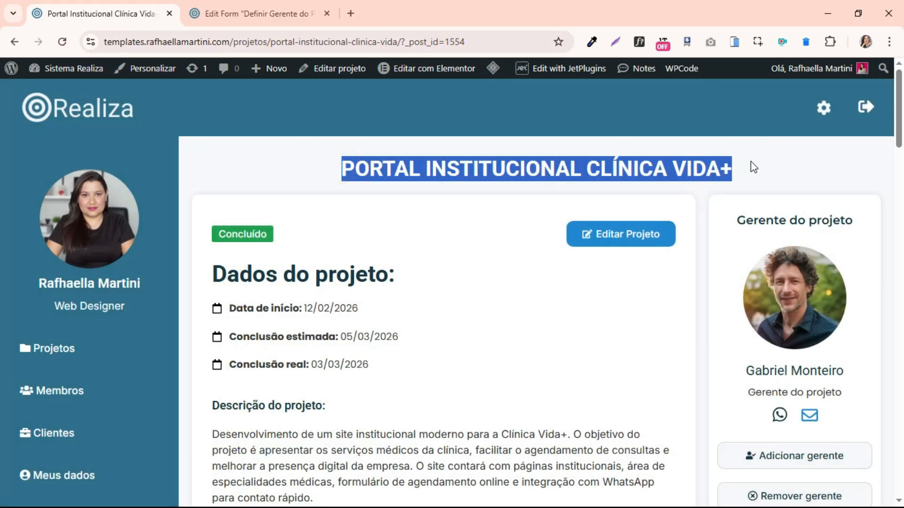
Go back to the form editor, examine the projeto_id hidden field's value settings and deselect the field
{"action": "key", "text": "ctrl+Tab"}
{"action": "left_click", "coordinate": [407, 169]}
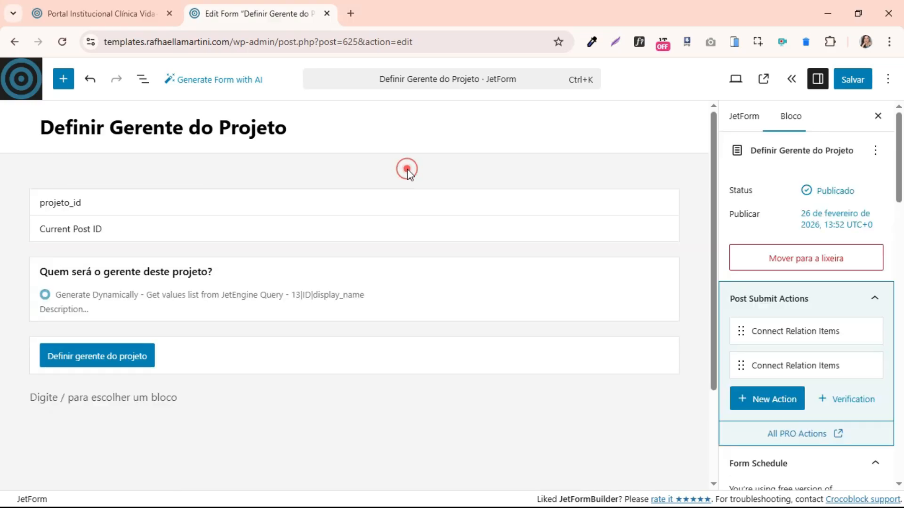
{"action": "left_click", "coordinate": [163, 210]}
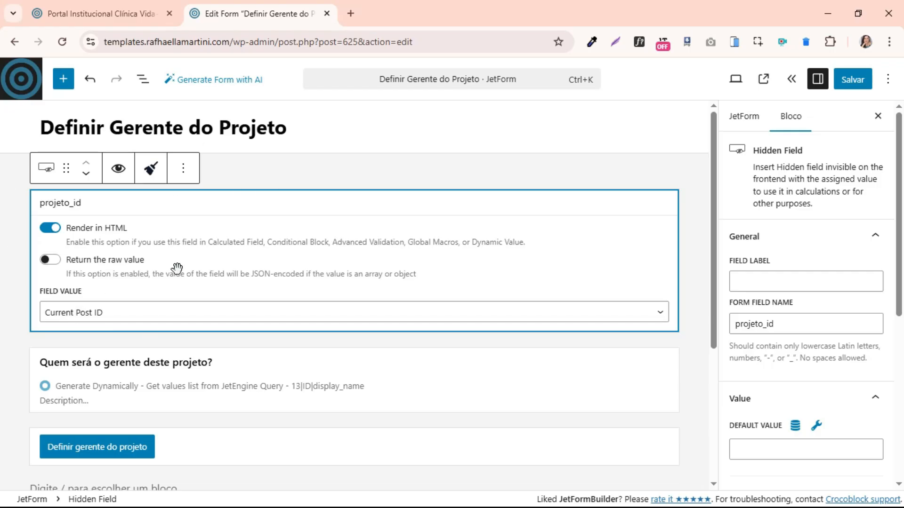
{"action": "left_click", "coordinate": [292, 160]}
Open the settings of the "Quem será o gerente deste projeto?" radio field and view the available option sources without changing them
{"action": "left_click", "coordinate": [264, 294]}
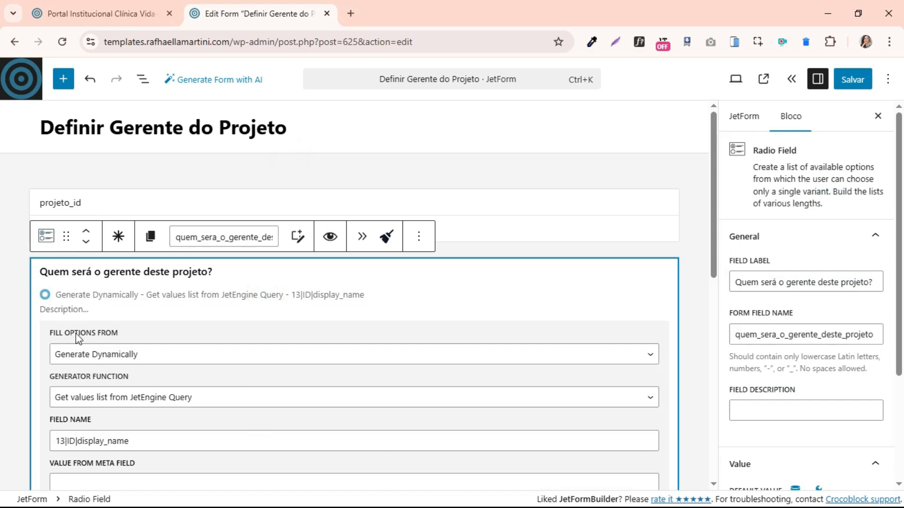
{"action": "scroll", "coordinate": [77, 338], "scroll_direction": "down", "scroll_amount": 1}
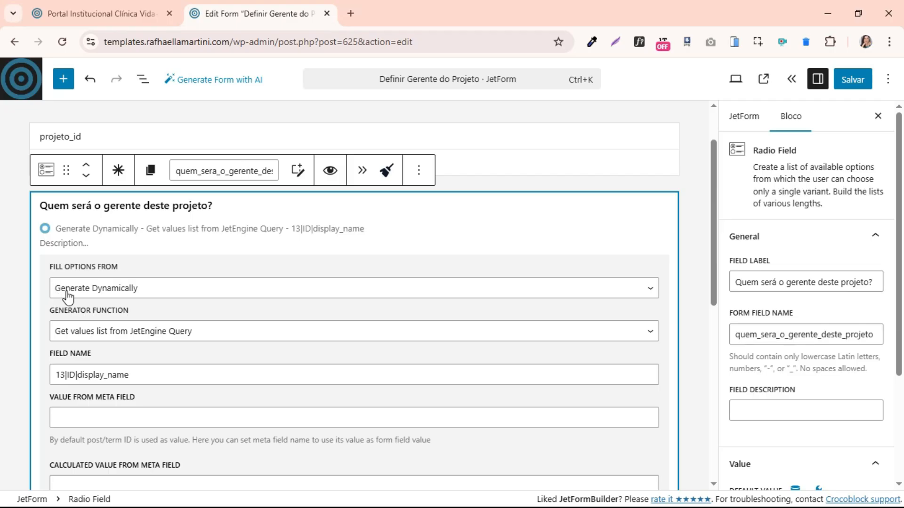
{"action": "left_click", "coordinate": [142, 294]}
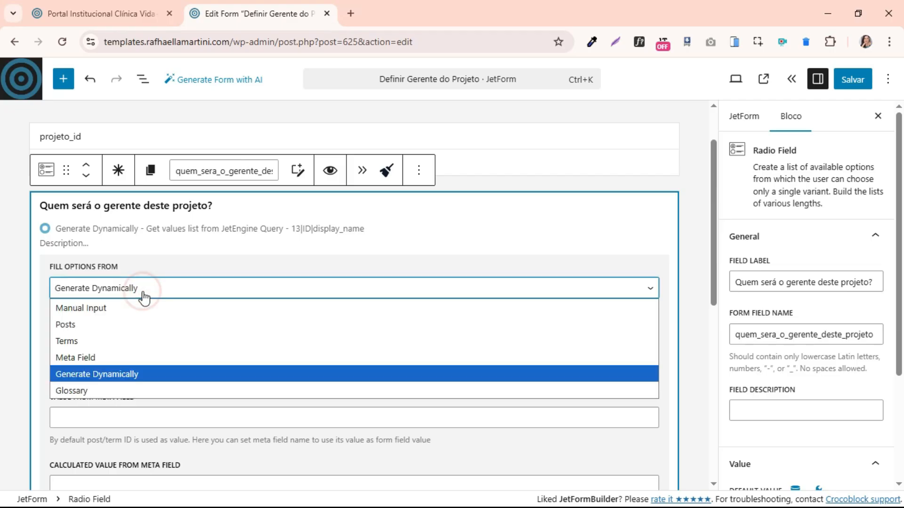
{"action": "left_click", "coordinate": [144, 297]}
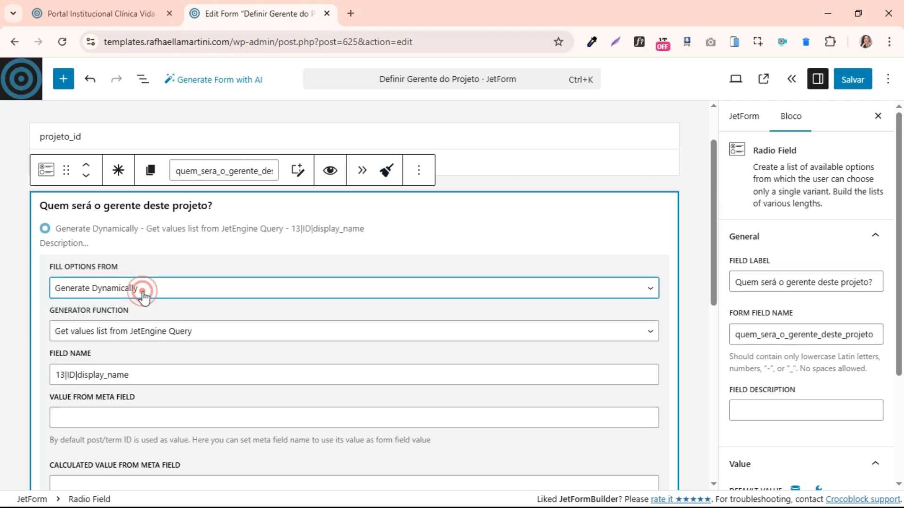
On the project page, open the manager selection form, look through the whole list of people and dismiss it without choosing anyone
{"action": "left_click", "coordinate": [109, 3]}
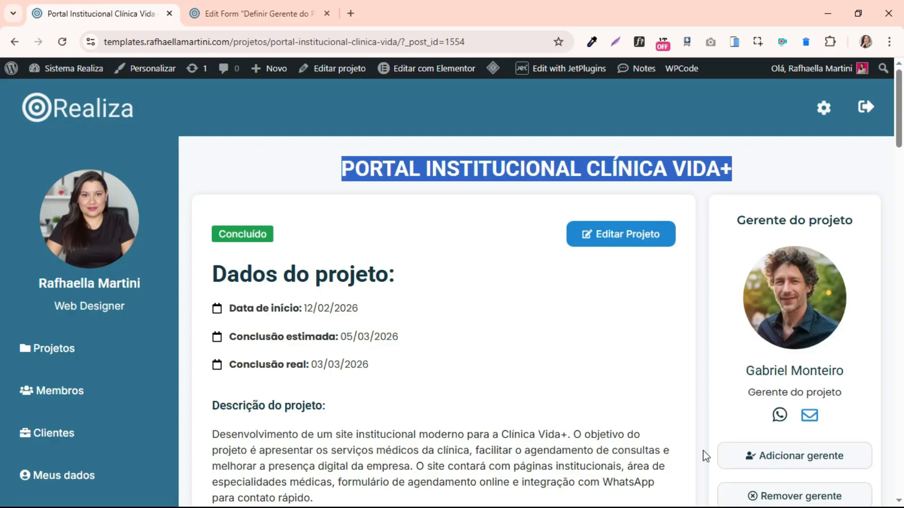
{"action": "scroll", "coordinate": [704, 455], "scroll_direction": "down", "scroll_amount": 2}
{"action": "left_click", "coordinate": [810, 391]}
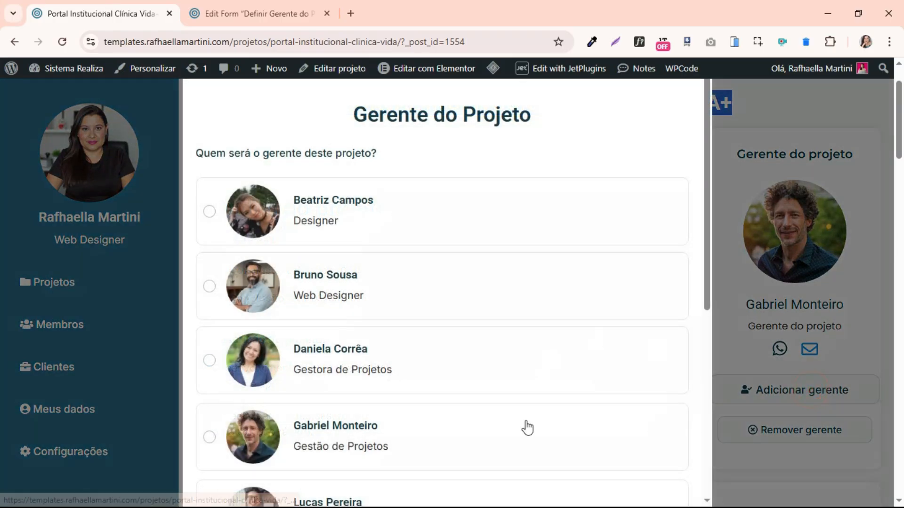
{"action": "scroll", "coordinate": [348, 254], "scroll_direction": "down", "scroll_amount": 6}
{"action": "scroll", "coordinate": [365, 299], "scroll_direction": "up", "scroll_amount": 6}
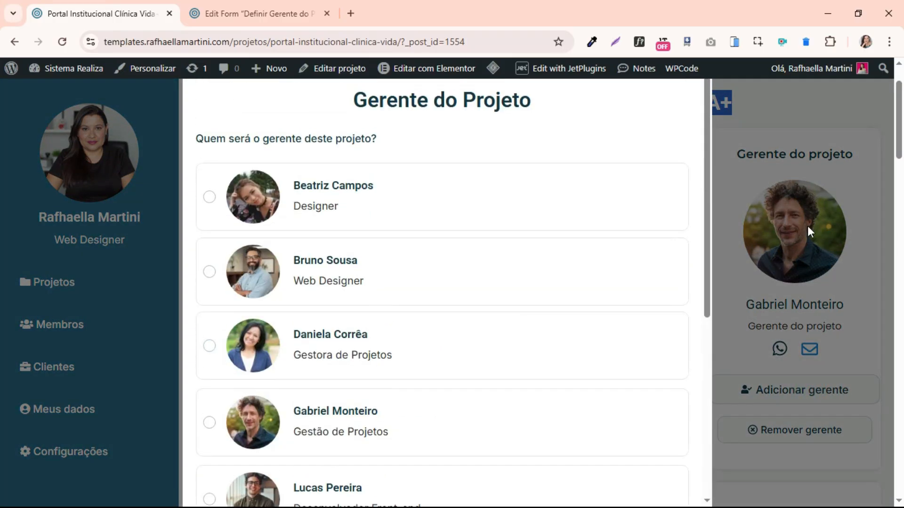
{"action": "left_click", "coordinate": [853, 165]}
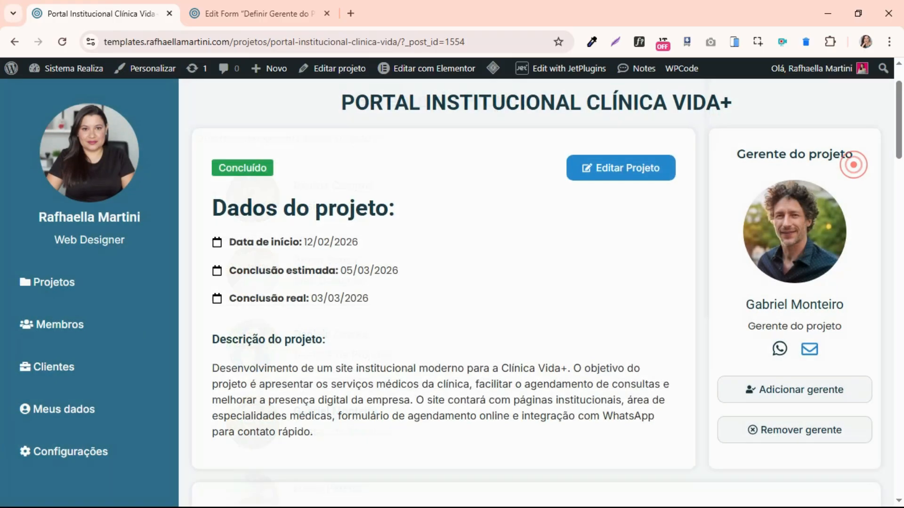
Back in the form editor, review the radio field's generator function, field name and custom template settings
{"action": "left_click", "coordinate": [219, 21]}
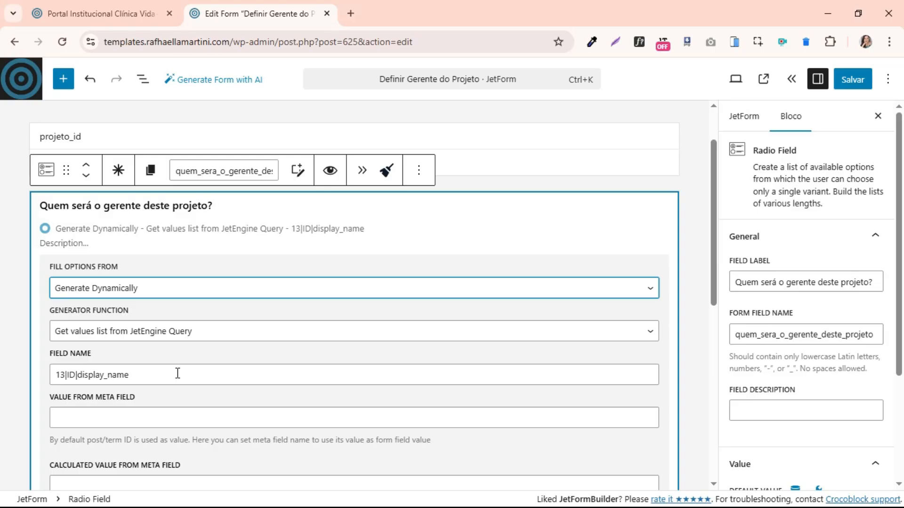
{"action": "scroll", "coordinate": [171, 395], "scroll_direction": "down", "scroll_amount": 2}
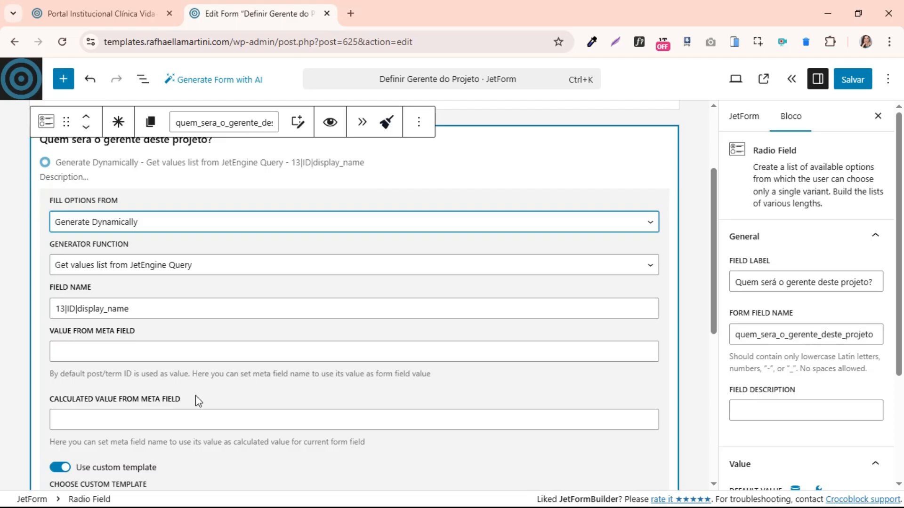
{"action": "scroll", "coordinate": [197, 339], "scroll_direction": "up", "scroll_amount": 3}
{"action": "scroll", "coordinate": [188, 342], "scroll_direction": "down", "scroll_amount": 4}
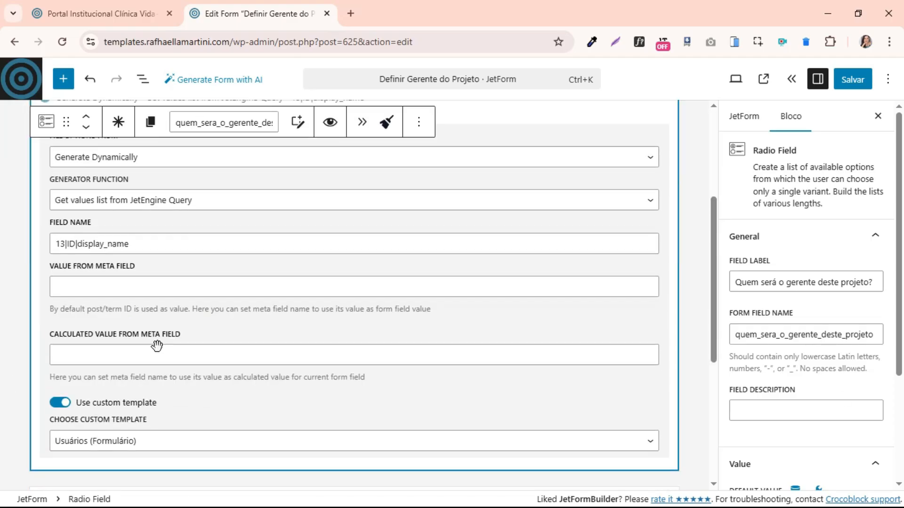
{"action": "scroll", "coordinate": [149, 403], "scroll_direction": "up", "scroll_amount": 4}
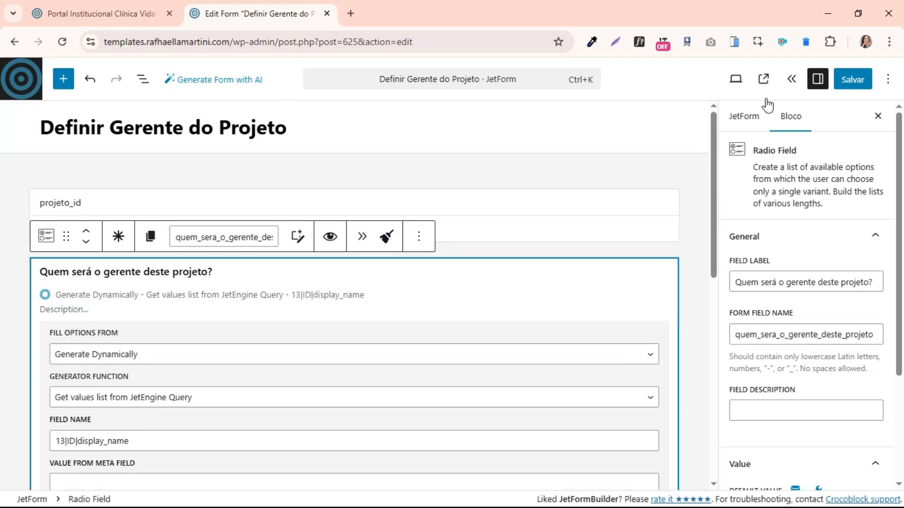
Display the form-level settings with the post-submit actions and view the form down to its Definir gerente do projeto submit button
{"action": "left_click", "coordinate": [733, 113]}
{"action": "mouse_move", "coordinate": [809, 338]}
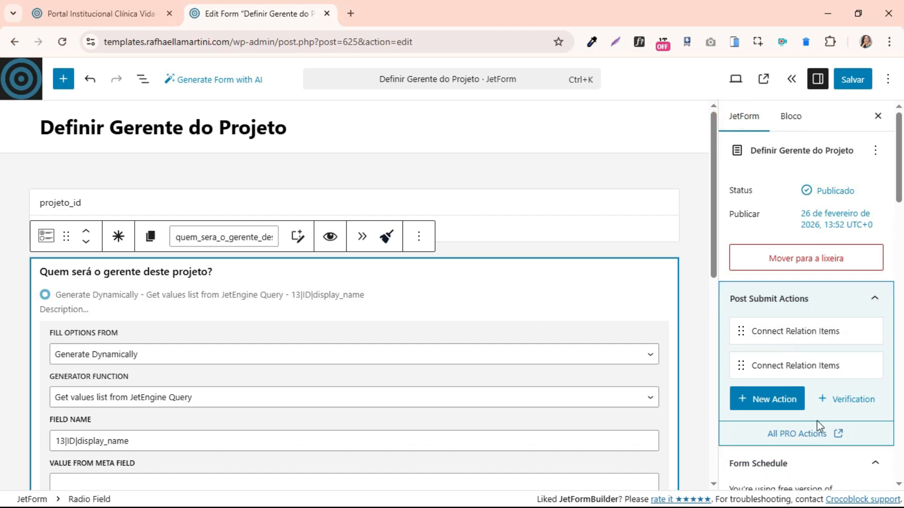
{"action": "scroll", "coordinate": [191, 480], "scroll_direction": "down", "scroll_amount": 6}
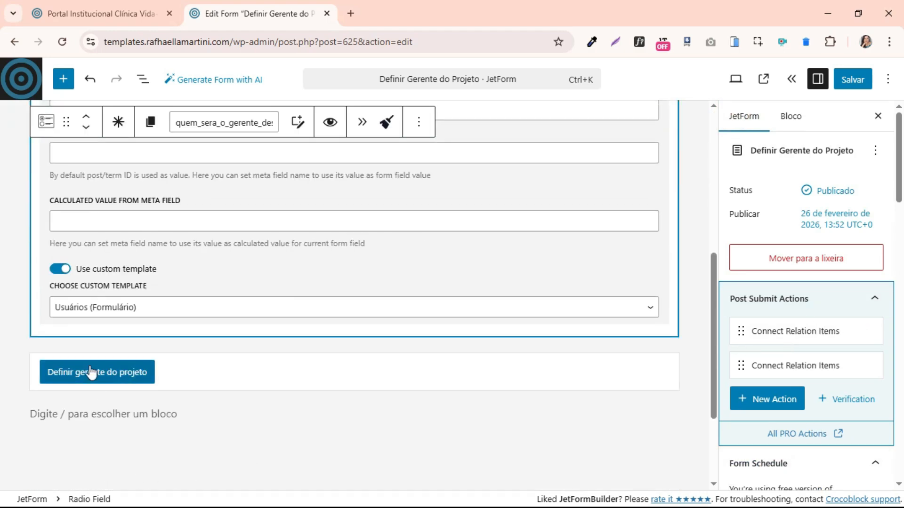
On the project page, open the manager selection form and select the graphic designer without submitting
{"action": "left_click", "coordinate": [110, 14]}
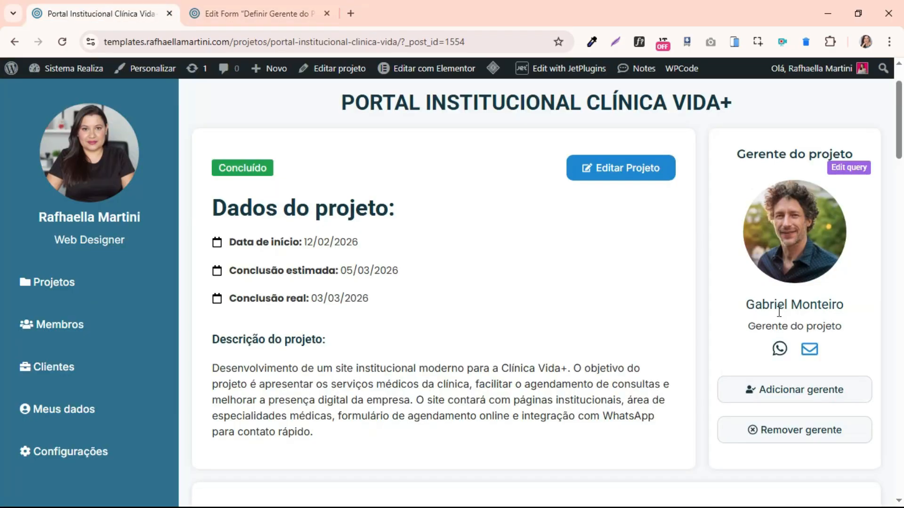
{"action": "left_click", "coordinate": [776, 396]}
{"action": "scroll", "coordinate": [518, 320], "scroll_direction": "down", "scroll_amount": 5}
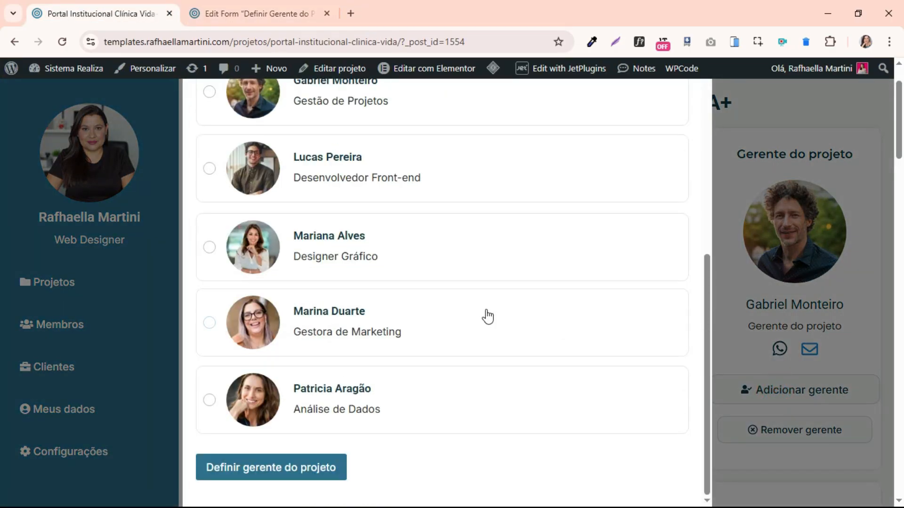
{"action": "left_click", "coordinate": [373, 255]}
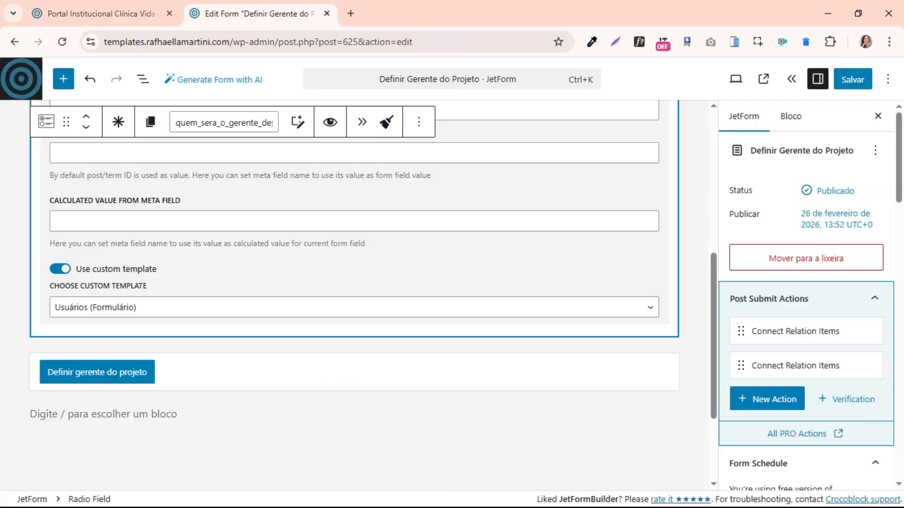
Back in the form editor, select the projeto_id hidden field, then view the available post-submit action types and close the list without adding one
{"action": "scroll", "coordinate": [622, 415], "scroll_direction": "up", "scroll_amount": 7}
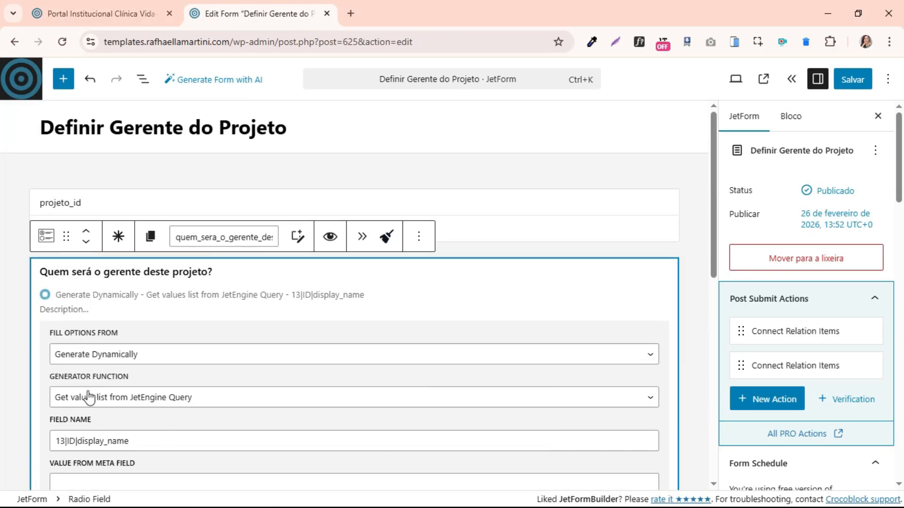
{"action": "left_click", "coordinate": [282, 199]}
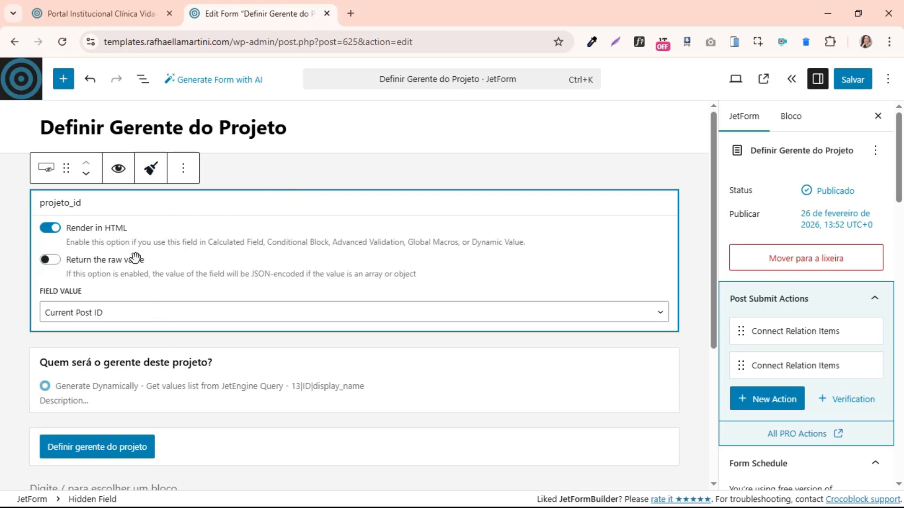
{"action": "mouse_move", "coordinate": [755, 323]}
{"action": "left_click", "coordinate": [775, 400]}
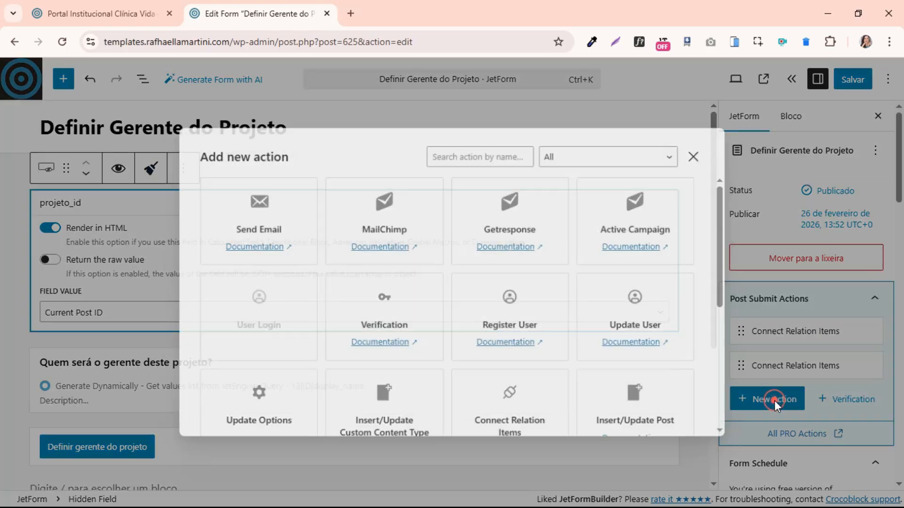
{"action": "scroll", "coordinate": [470, 287], "scroll_direction": "down", "scroll_amount": 3}
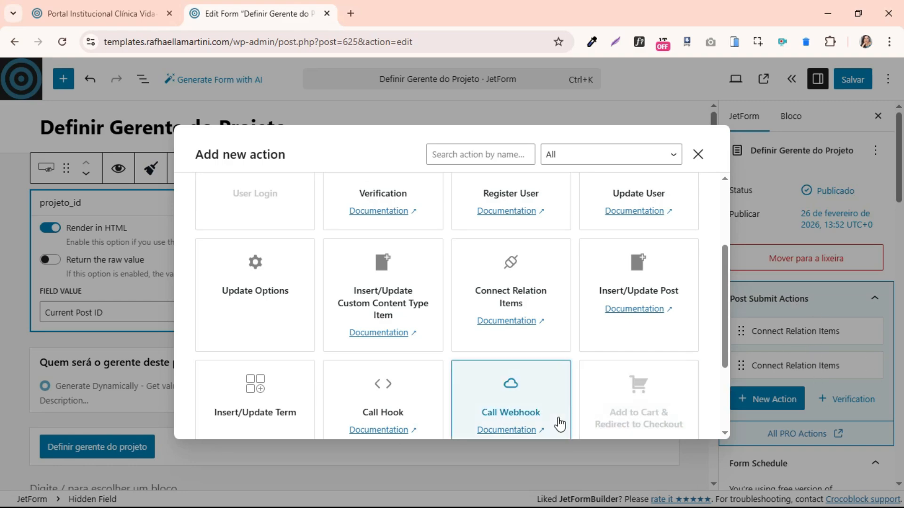
{"action": "left_click", "coordinate": [697, 153]}
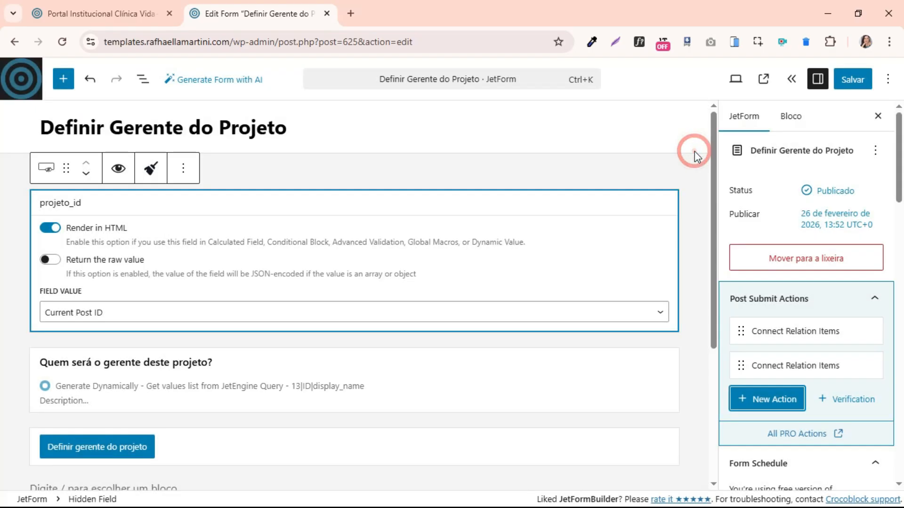
Open the first Connect Relation Items action, check its relation options keeping Projeto > Gerente do projeto, and close it without updating
{"action": "left_click", "coordinate": [806, 331]}
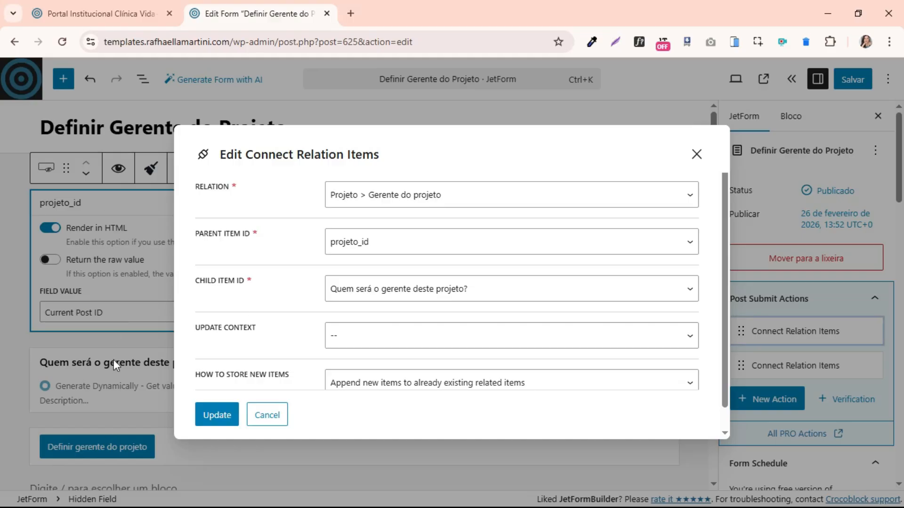
{"action": "double_click", "coordinate": [190, 186]}
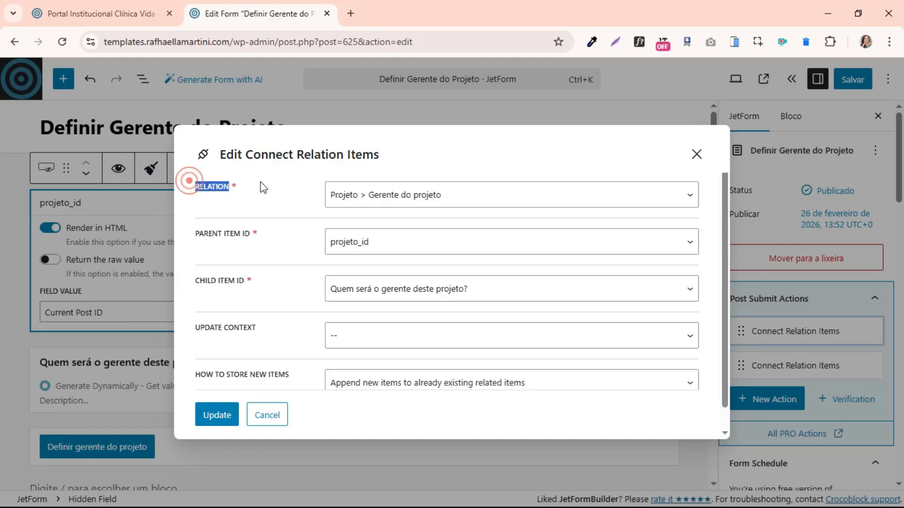
{"action": "left_click", "coordinate": [407, 195]}
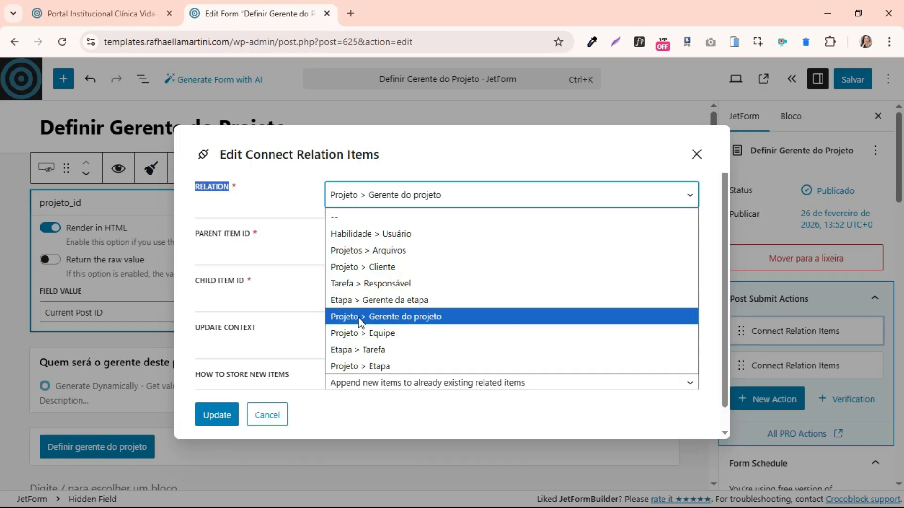
{"action": "left_click", "coordinate": [425, 317]}
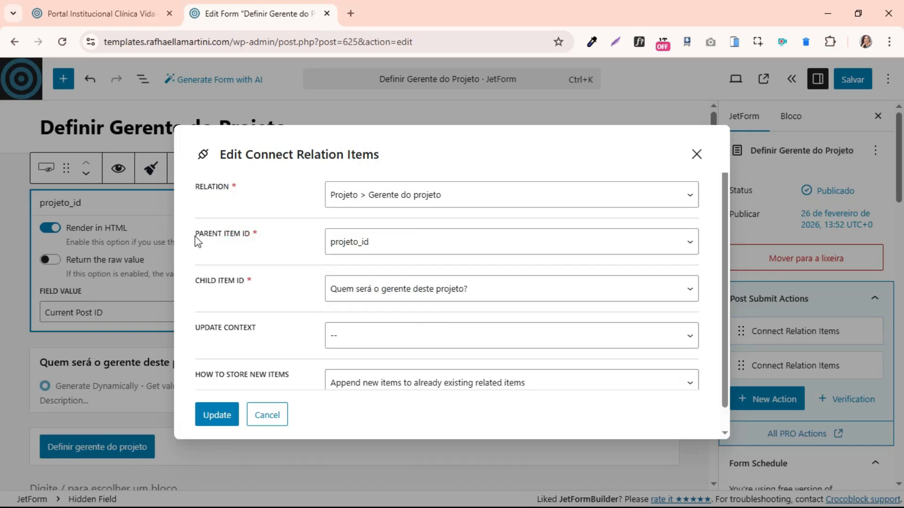
{"action": "left_click_drag", "start_coordinate": [194, 234], "coordinate": [251, 237]}
{"action": "left_click", "coordinate": [278, 240]}
{"action": "left_click", "coordinate": [696, 154]}
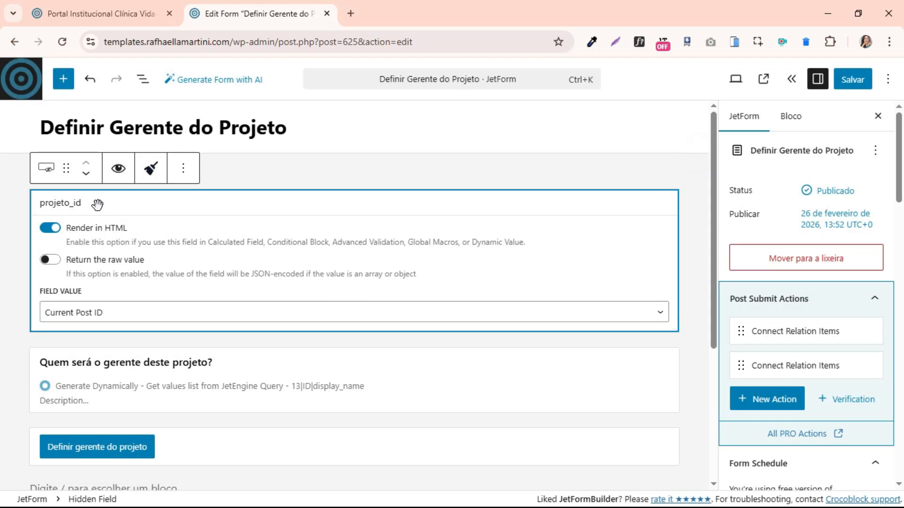
Examine the form field names of the projeto_id hidden field and the "Quem será o gerente deste projeto?" radio field
{"action": "left_click", "coordinate": [69, 362]}
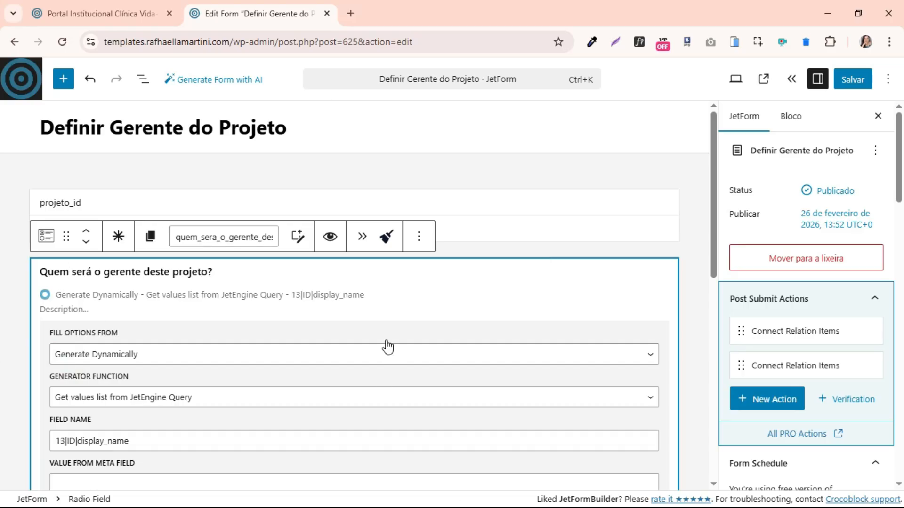
{"action": "double_click", "coordinate": [203, 236]}
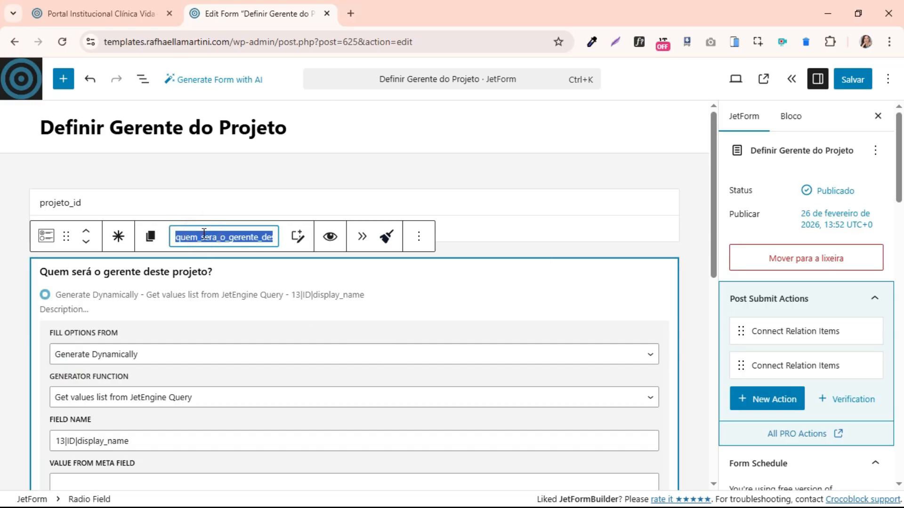
{"action": "left_click", "coordinate": [216, 185]}
{"action": "left_click", "coordinate": [111, 199]}
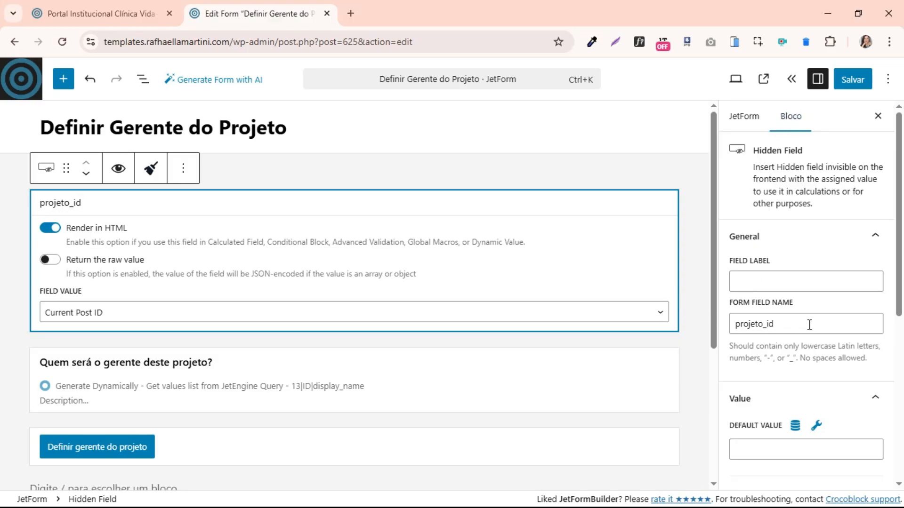
{"action": "left_click_drag", "start_coordinate": [730, 304], "coordinate": [729, 330]}
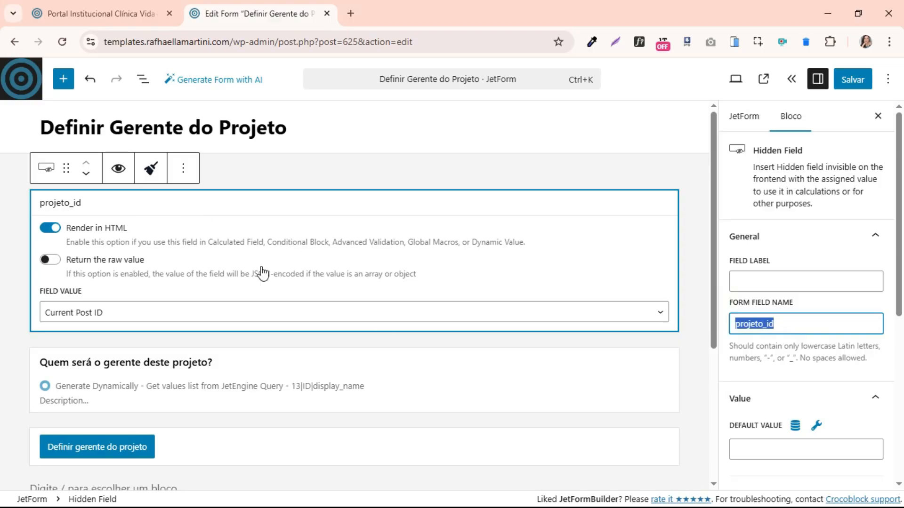
{"action": "left_click", "coordinate": [632, 388]}
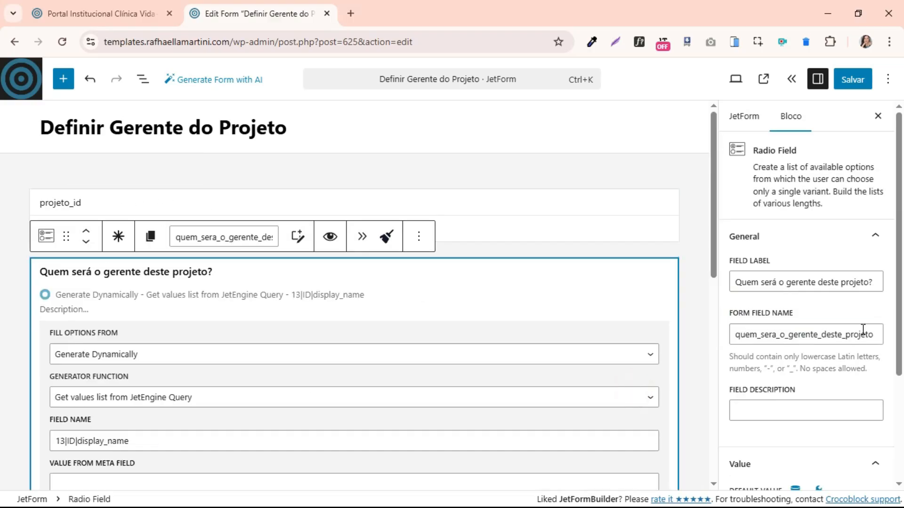
{"action": "left_click_drag", "start_coordinate": [730, 314], "coordinate": [782, 329]}
{"action": "left_click", "coordinate": [739, 335]}
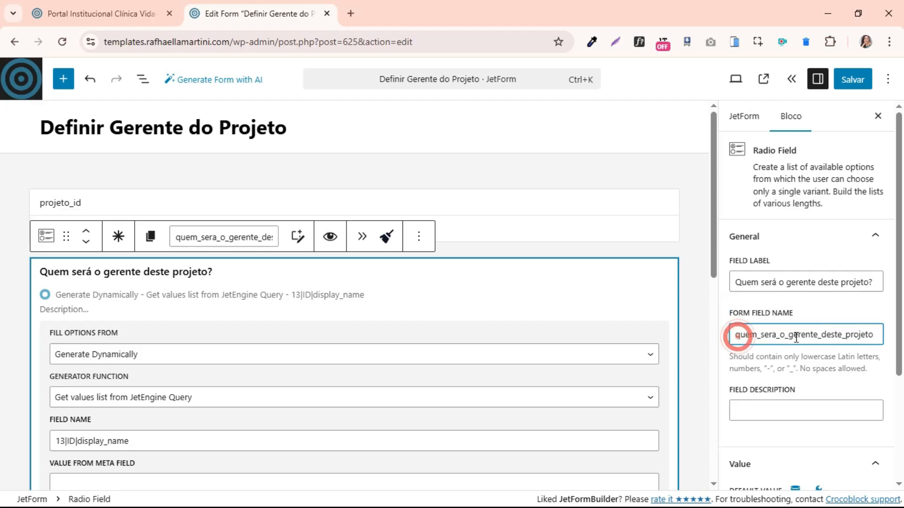
{"action": "left_click_drag", "start_coordinate": [879, 337], "coordinate": [738, 339]}
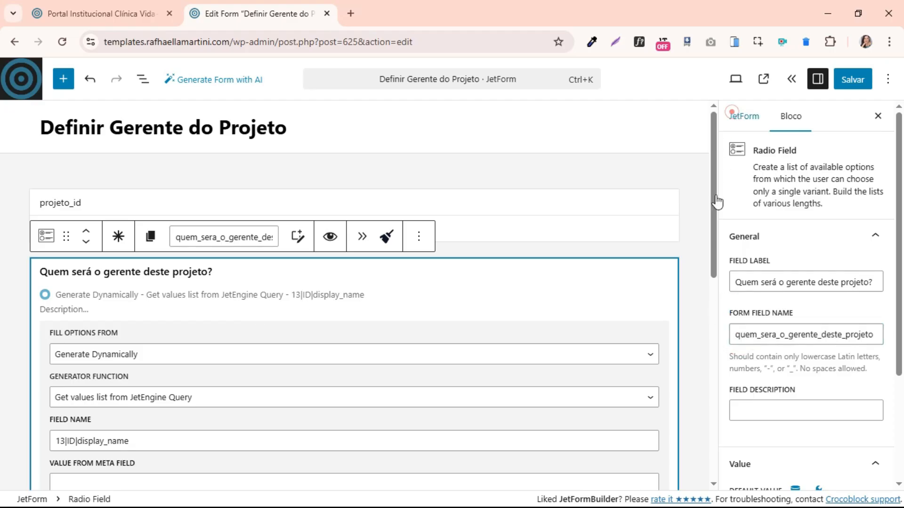
Reopen the first Connect Relation Items action and review its parent item ID and child item ID settings
{"action": "left_click", "coordinate": [732, 116]}
{"action": "left_click", "coordinate": [811, 332]}
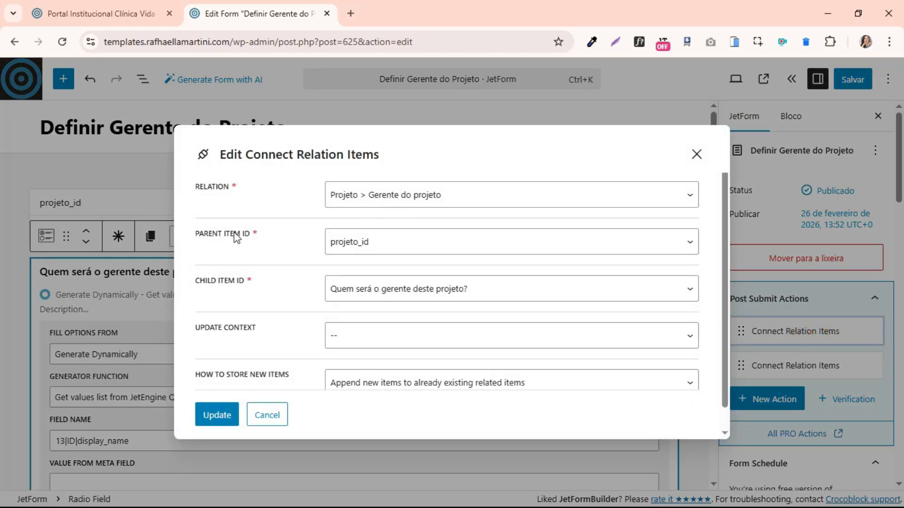
{"action": "triple_click", "coordinate": [197, 236]}
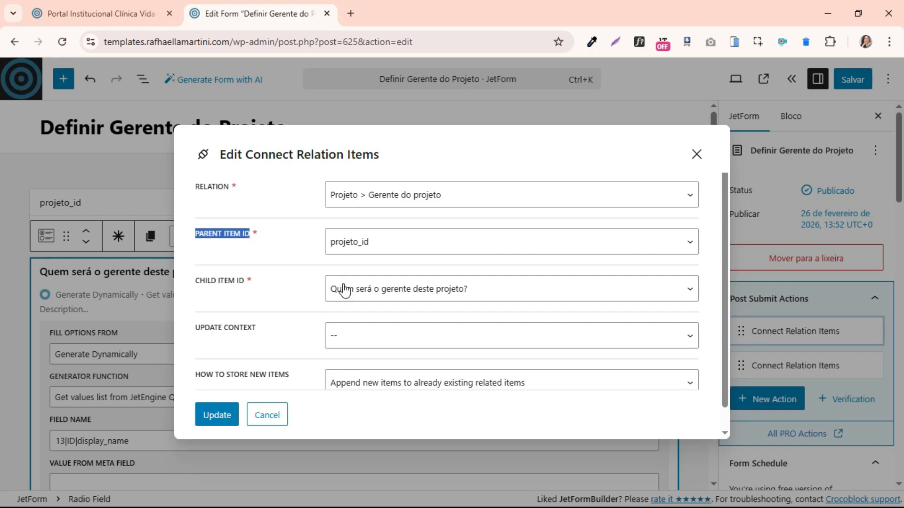
{"action": "left_click", "coordinate": [235, 233]}
{"action": "double_click", "coordinate": [220, 279]}
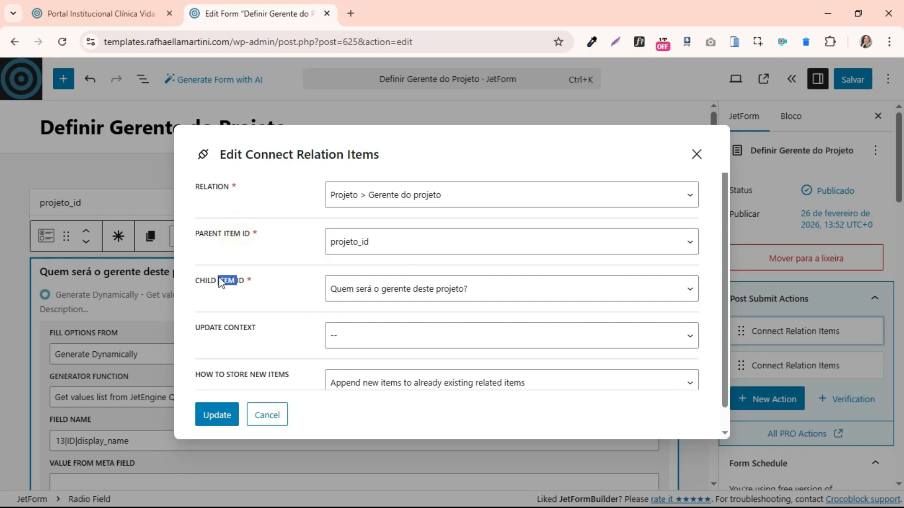
{"action": "double_click", "coordinate": [214, 233]}
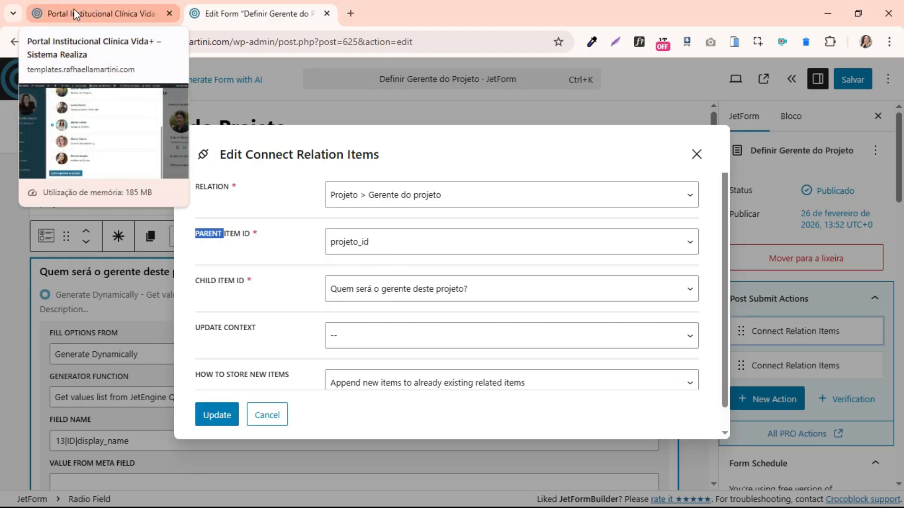
Open the JetEngine relations list in a new browser tab and examine the parent object of the Projeto > Gerente do projeto relation
{"action": "middle_click", "coordinate": [17, 40]}
{"action": "left_click", "coordinate": [430, 7]}
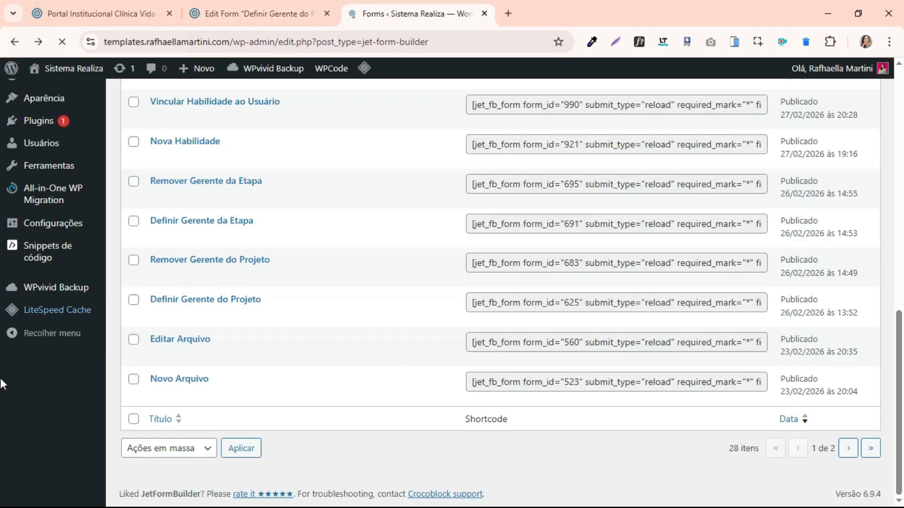
{"action": "scroll", "coordinate": [41, 301], "scroll_direction": "up", "scroll_amount": 4}
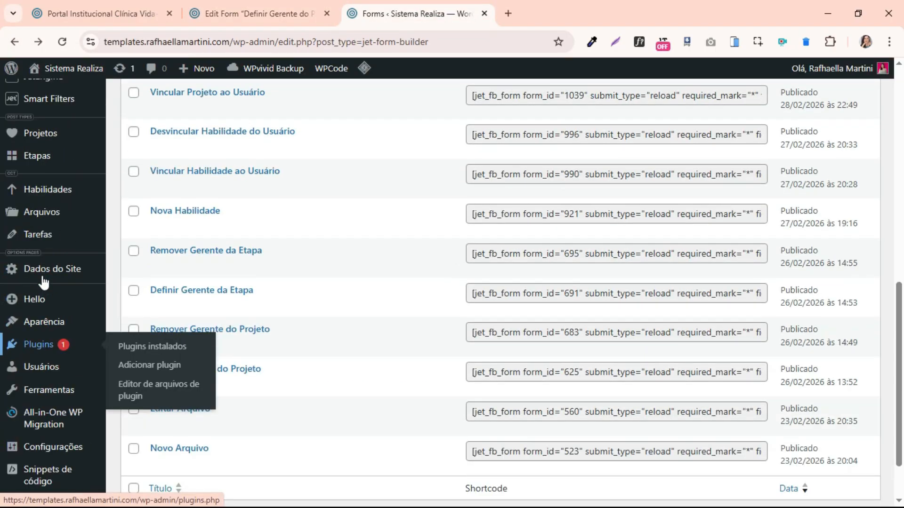
{"action": "mouse_move", "coordinate": [41, 205]}
{"action": "left_click", "coordinate": [134, 299]}
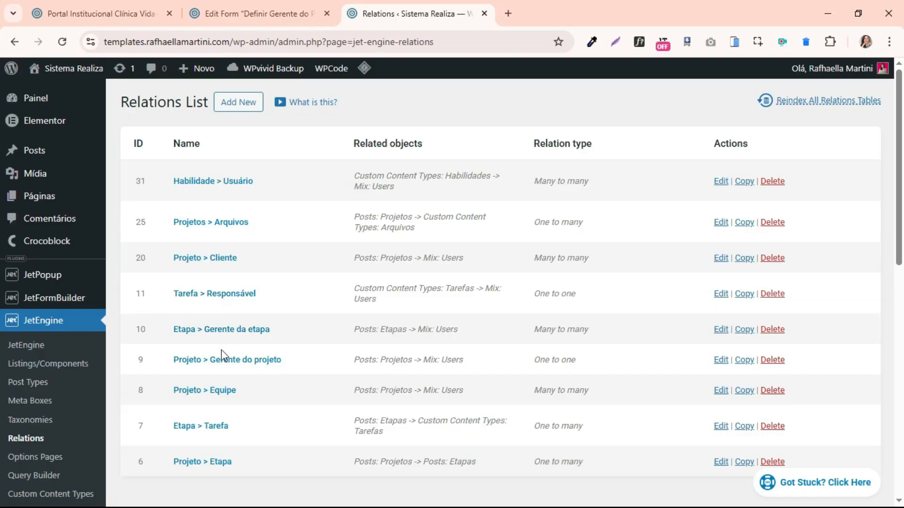
{"action": "left_click", "coordinate": [216, 360]}
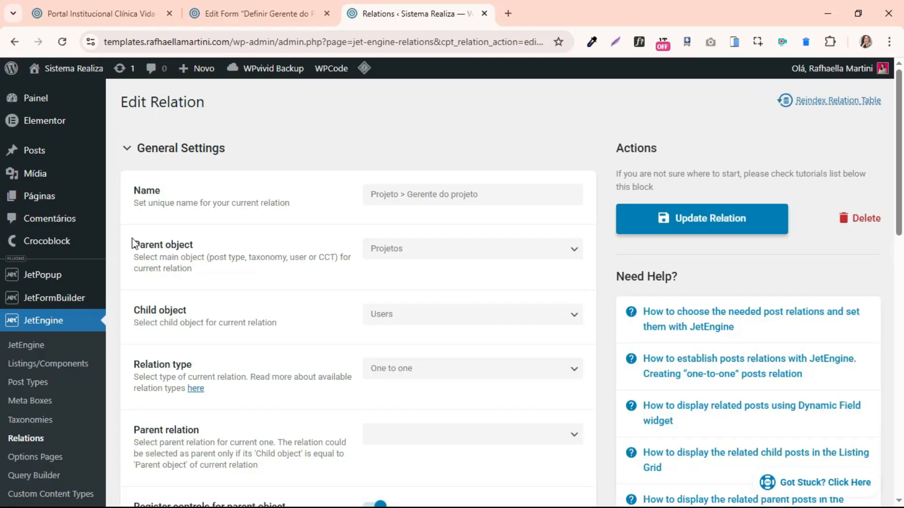
{"action": "mouse_move", "coordinate": [132, 243]}
{"action": "left_mouse_down"}
{"action": "mouse_move", "coordinate": [200, 252]}
{"action": "mouse_move", "coordinate": [128, 250]}
{"action": "left_mouse_up"}
{"action": "left_click", "coordinate": [200, 247]}
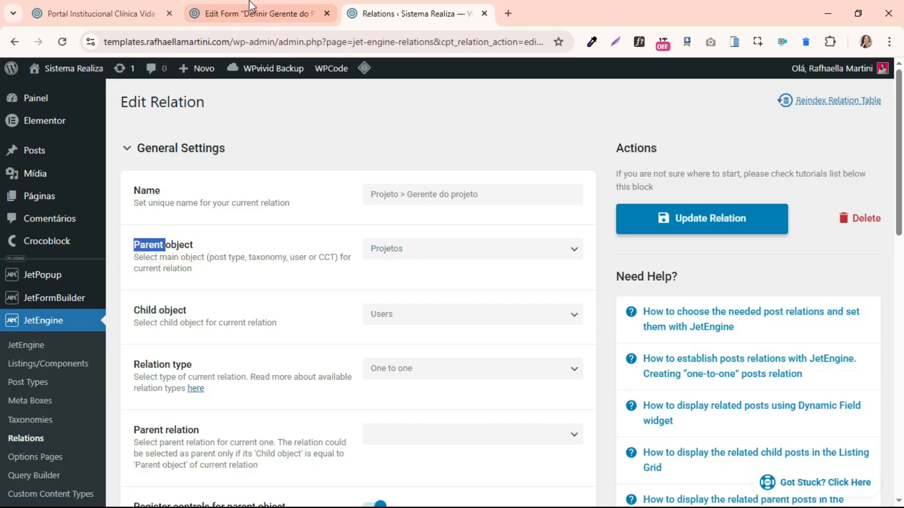
Review the parent item ID options in the first Connect Relation Items action, keeping projeto_id
{"action": "left_click", "coordinate": [254, 13]}
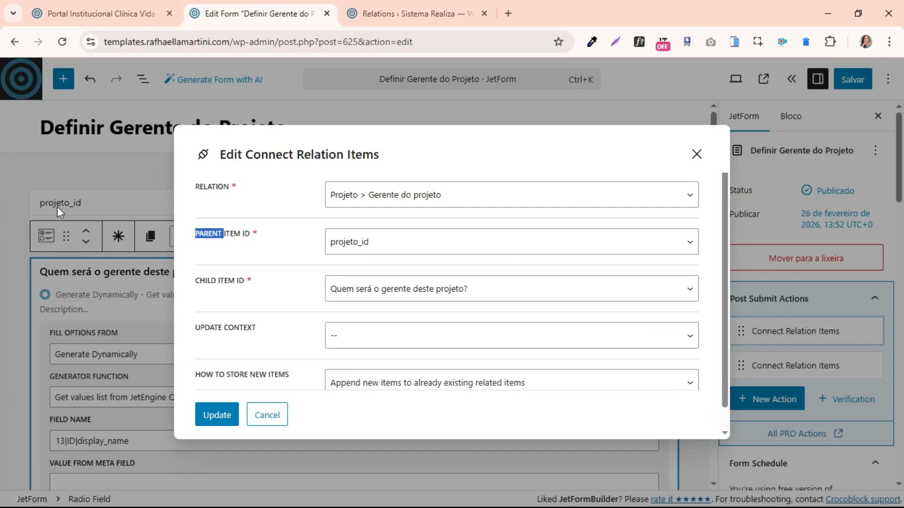
{"action": "left_click", "coordinate": [263, 248]}
{"action": "left_click_drag", "start_coordinate": [190, 234], "coordinate": [249, 236]}
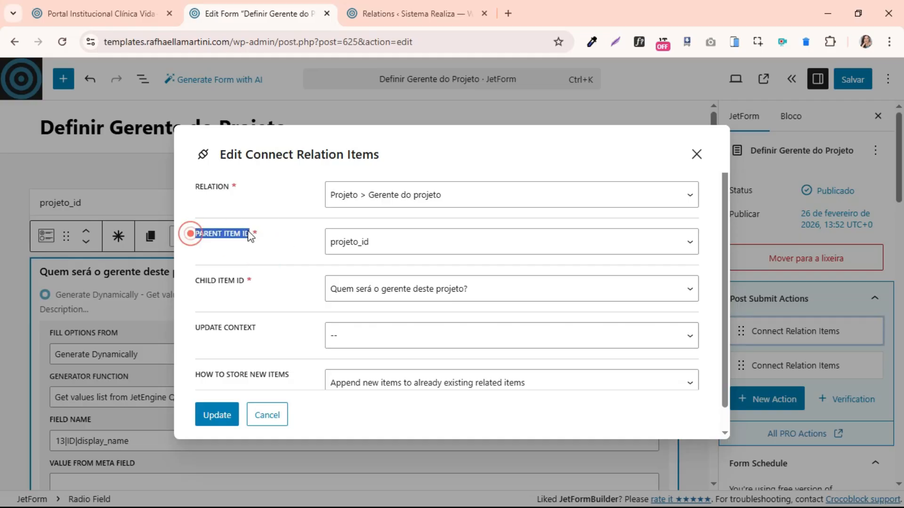
{"action": "left_click", "coordinate": [384, 254]}
{"action": "left_click", "coordinate": [382, 252]}
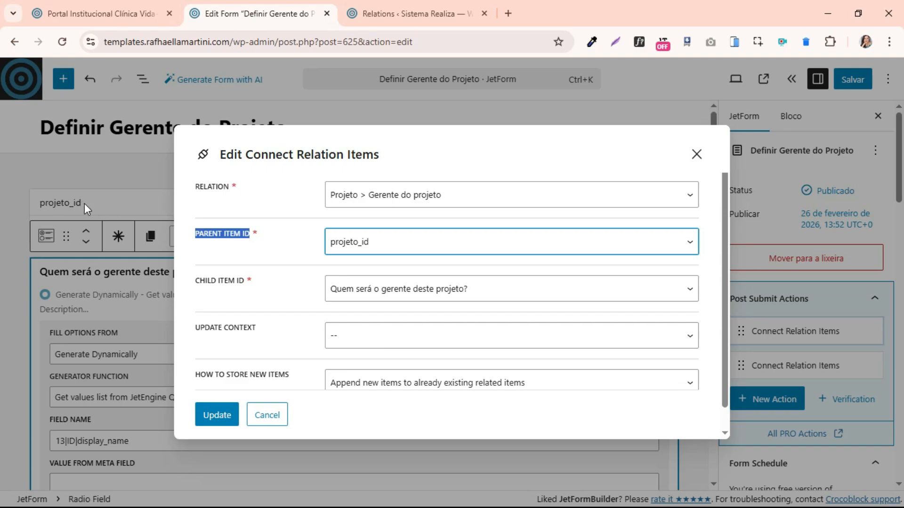
{"action": "left_click", "coordinate": [418, 241]}
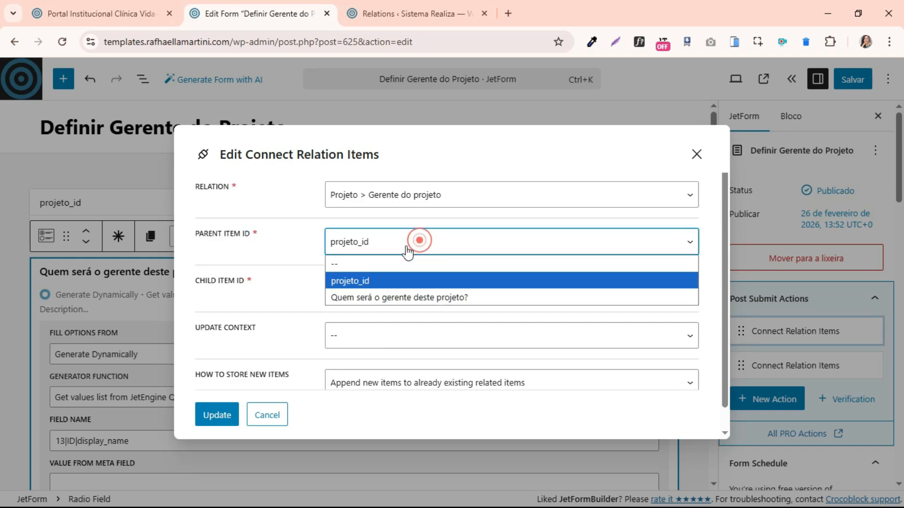
{"action": "left_click", "coordinate": [354, 277]}
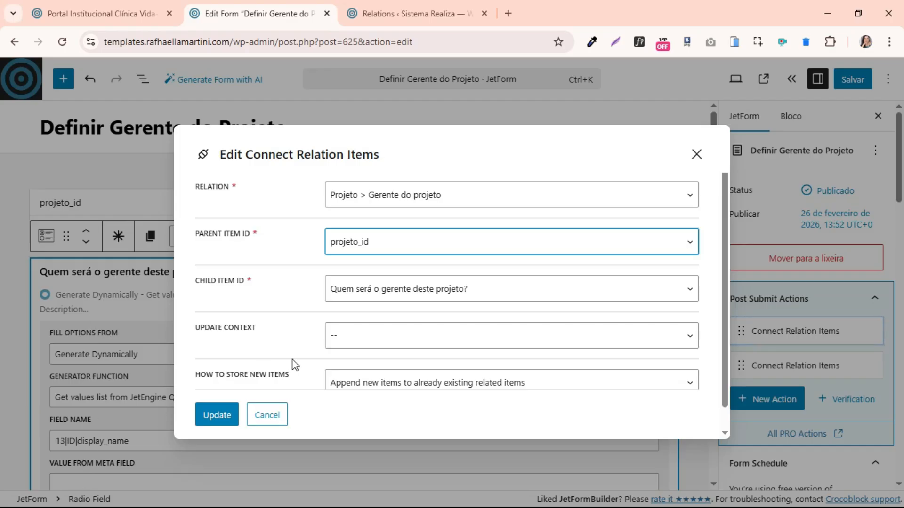
Check the relation's child object and the radio field's form name, keeping "Quem será o gerente deste projeto?" as the action's child item ID
{"action": "left_click", "coordinate": [408, 10]}
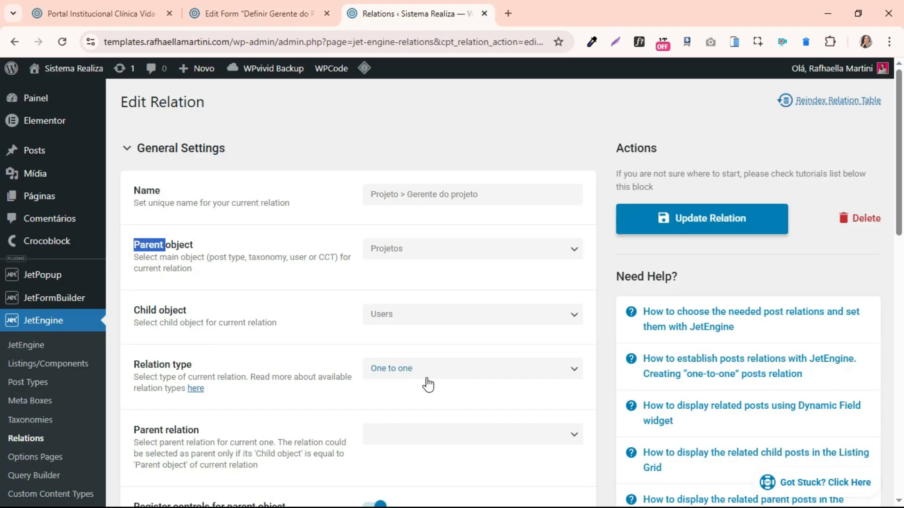
{"action": "left_click", "coordinate": [250, 13]}
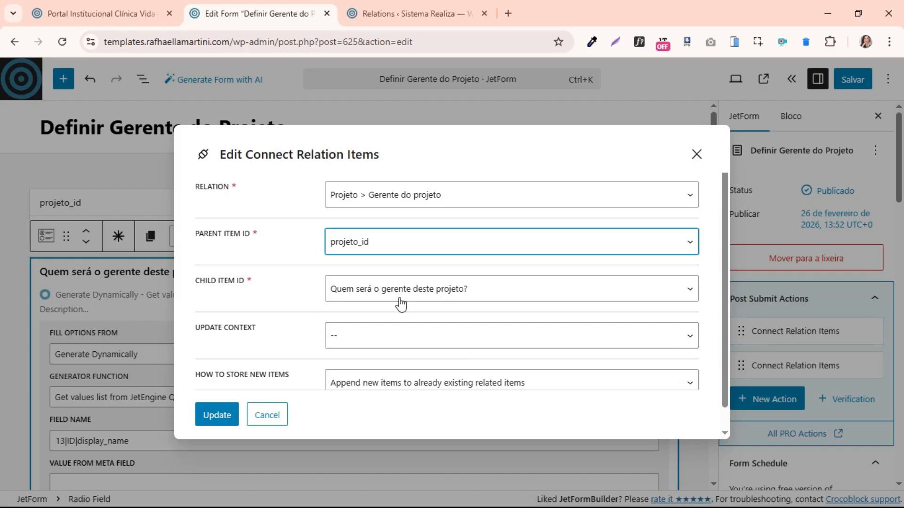
{"action": "left_click", "coordinate": [93, 280]}
{"action": "double_click", "coordinate": [196, 238]}
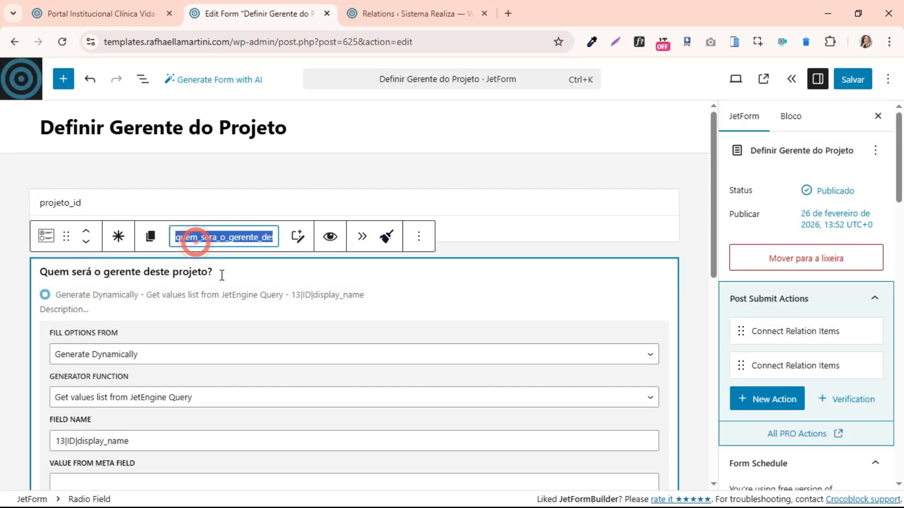
{"action": "left_click", "coordinate": [808, 330]}
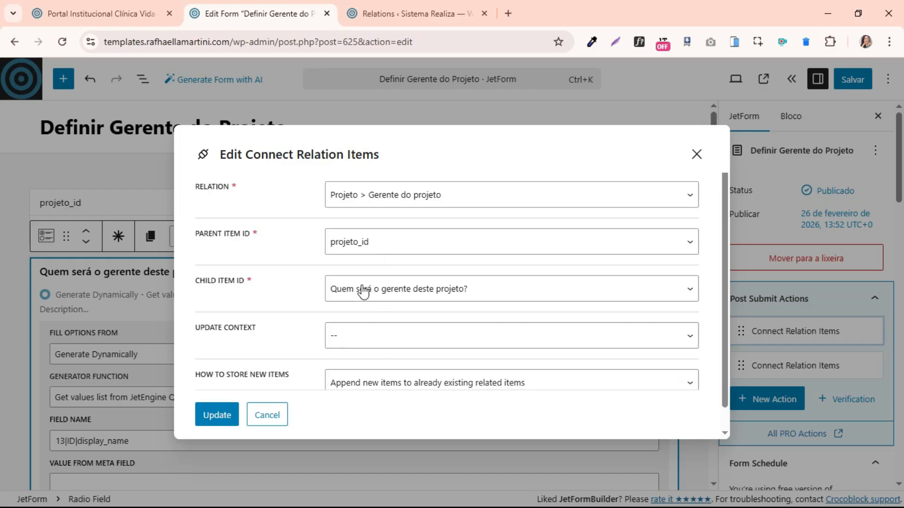
{"action": "left_click", "coordinate": [401, 292]}
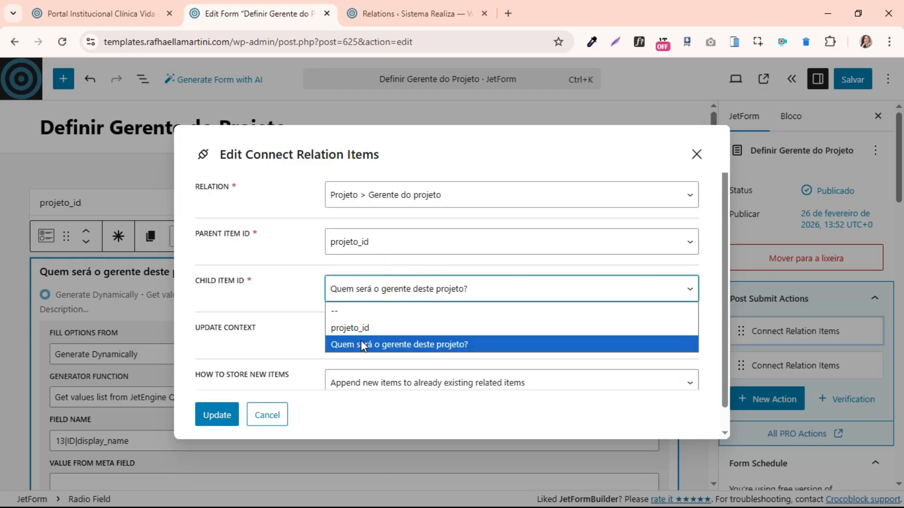
{"action": "left_click", "coordinate": [406, 344]}
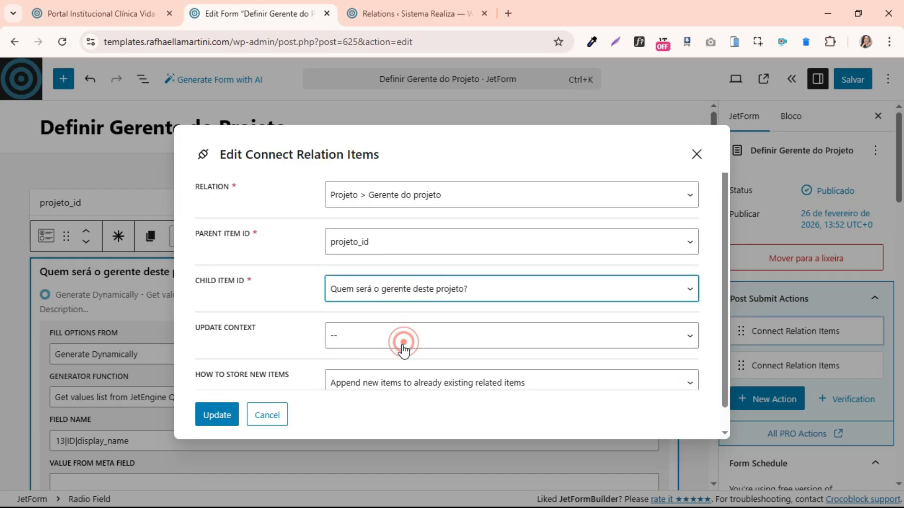
Translate the page into Portuguese to review how new items are stored, and update the first Connect Relation Items action
{"action": "scroll", "coordinate": [208, 324], "scroll_direction": "down", "scroll_amount": 1}
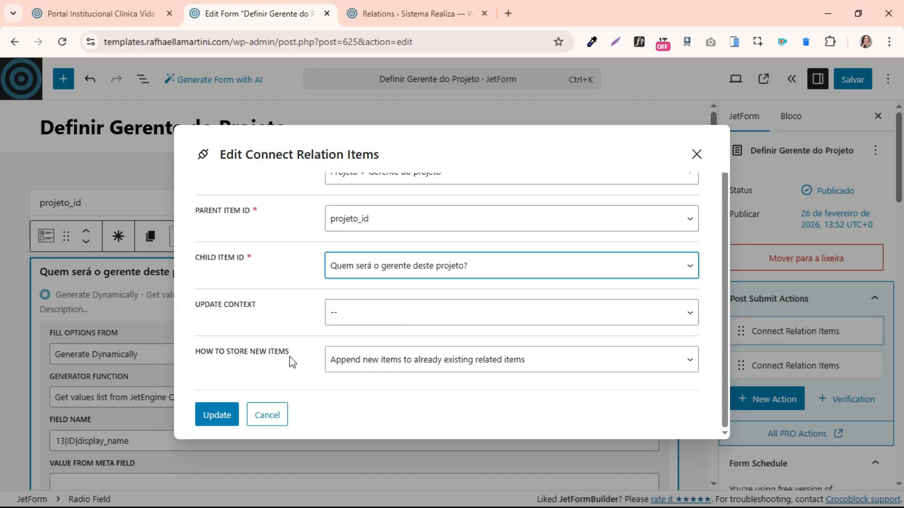
{"action": "left_click", "coordinate": [368, 360]}
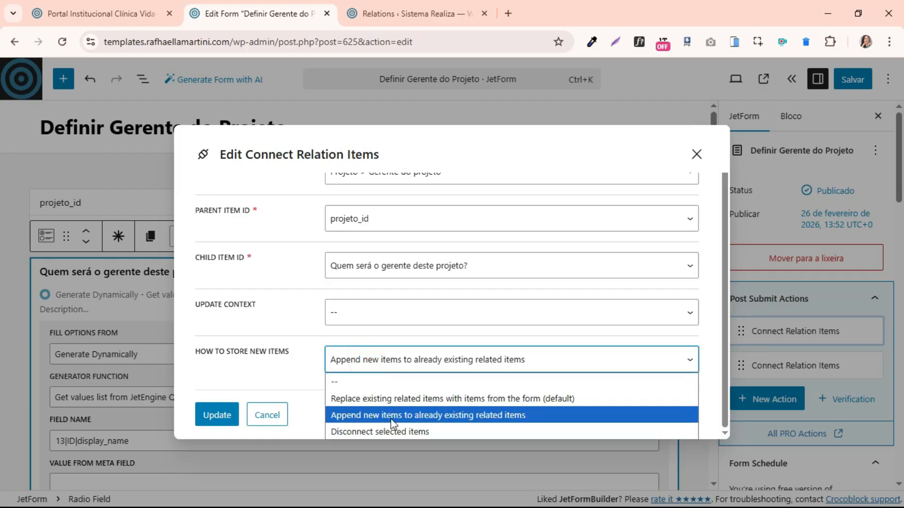
{"action": "right_click", "coordinate": [334, 360]}
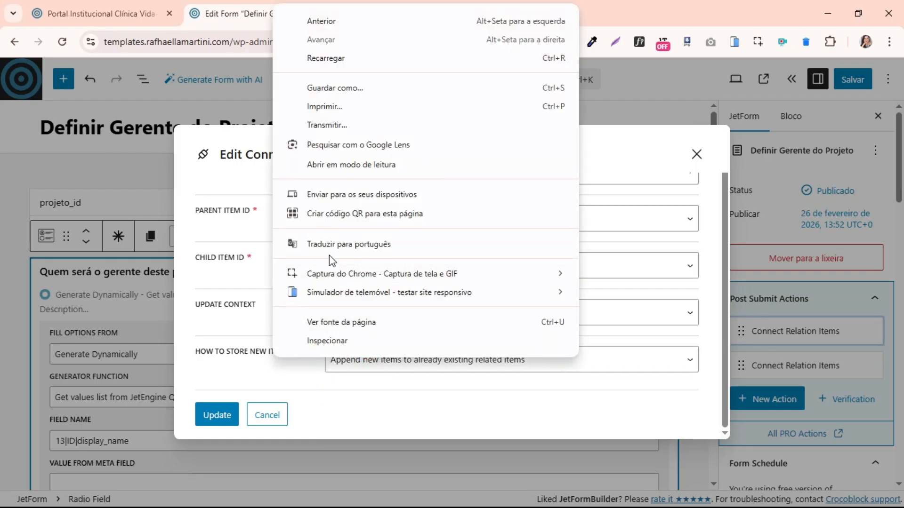
{"action": "left_click", "coordinate": [386, 244]}
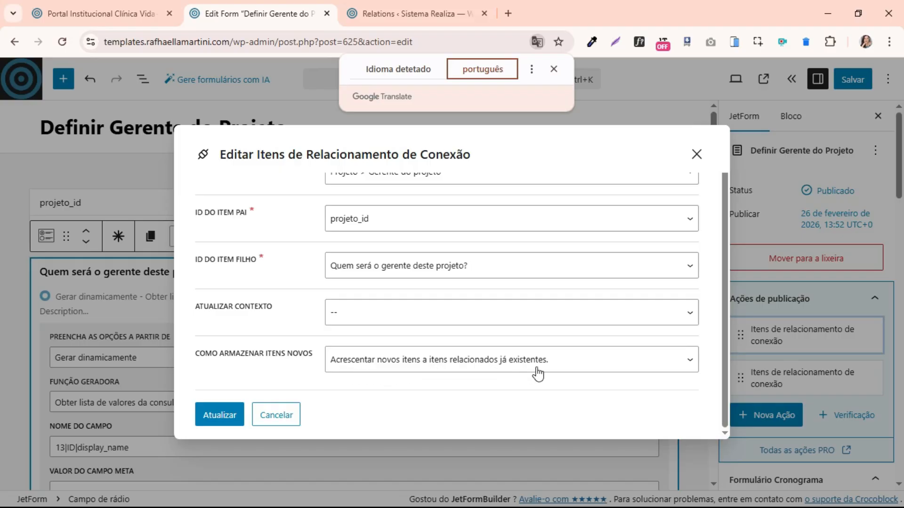
{"action": "left_click", "coordinate": [215, 424]}
{"action": "scroll", "coordinate": [445, 369], "scroll_direction": "down", "scroll_amount": 1}
{"action": "scroll", "coordinate": [444, 370], "scroll_direction": "up", "scroll_amount": 1}
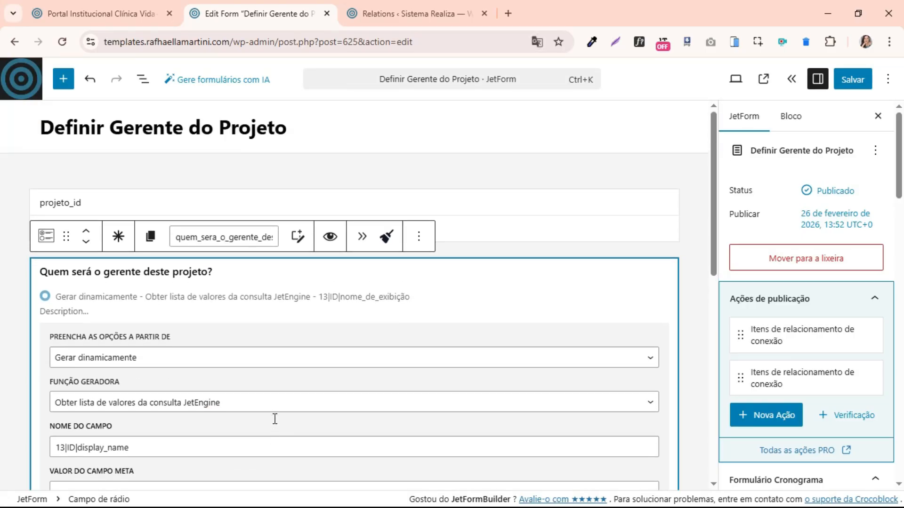
Examine the dynamic option source settings of the "Quem será o gerente deste projeto?" radio field
{"action": "left_click", "coordinate": [587, 255]}
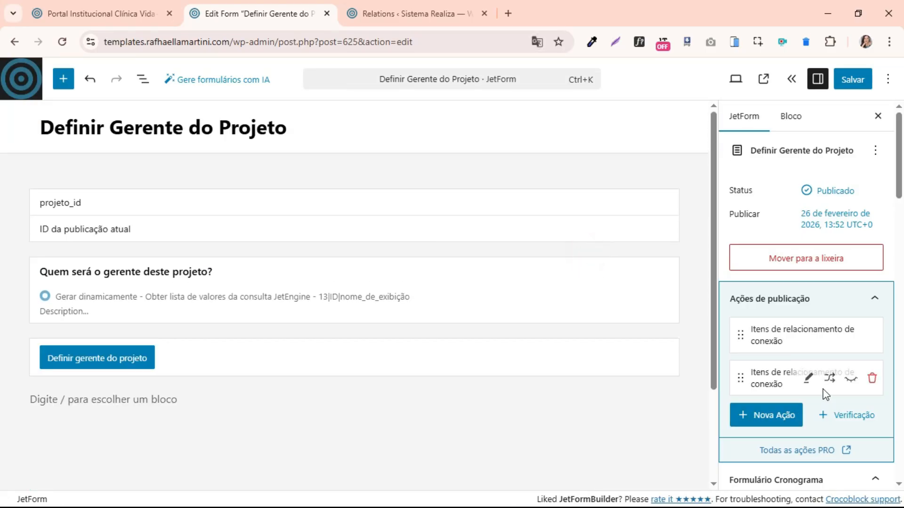
{"action": "mouse_move", "coordinate": [809, 335]}
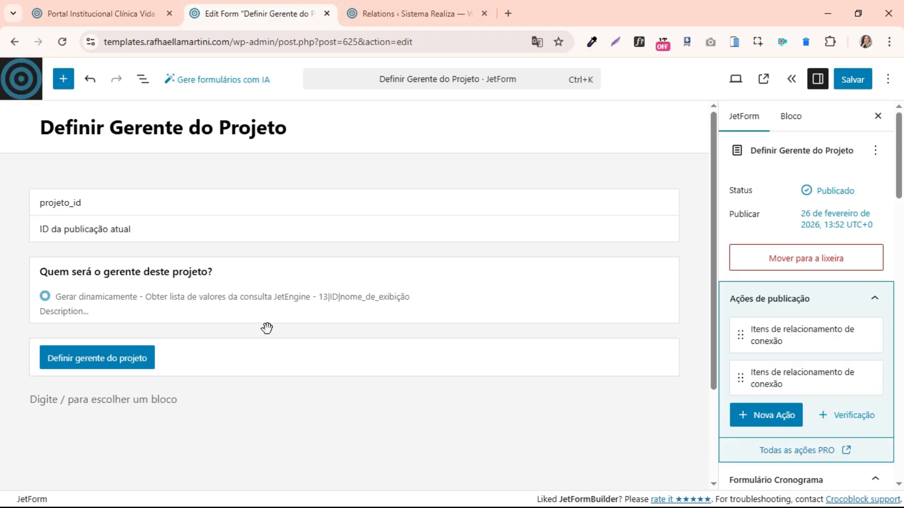
{"action": "left_click", "coordinate": [486, 281]}
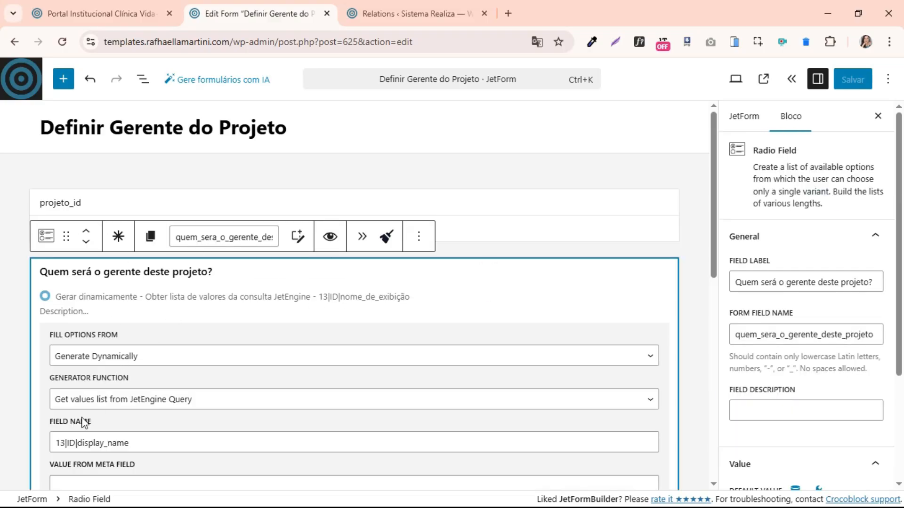
{"action": "scroll", "coordinate": [80, 419], "scroll_direction": "down", "scroll_amount": 1}
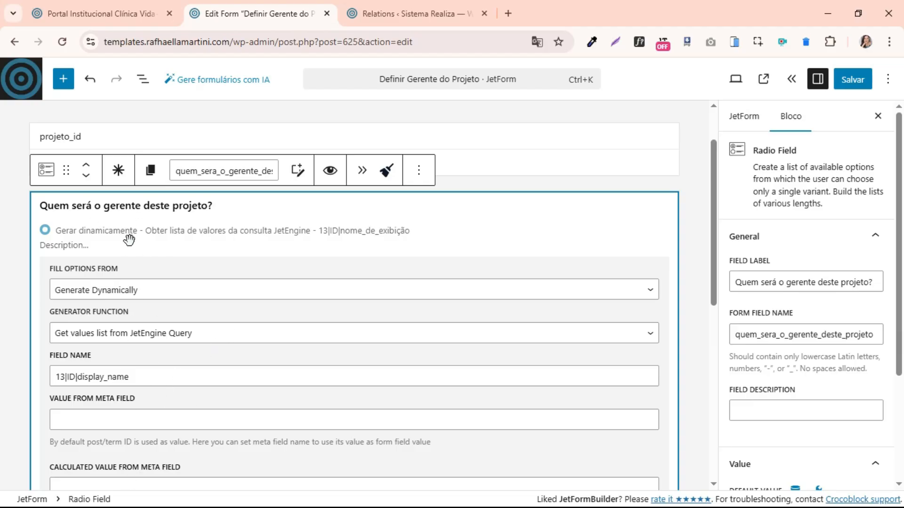
Reopen the first Connect Relation Items action, review its relation mapping and storage option, and update it
{"action": "left_click", "coordinate": [743, 116]}
{"action": "left_click", "coordinate": [808, 330]}
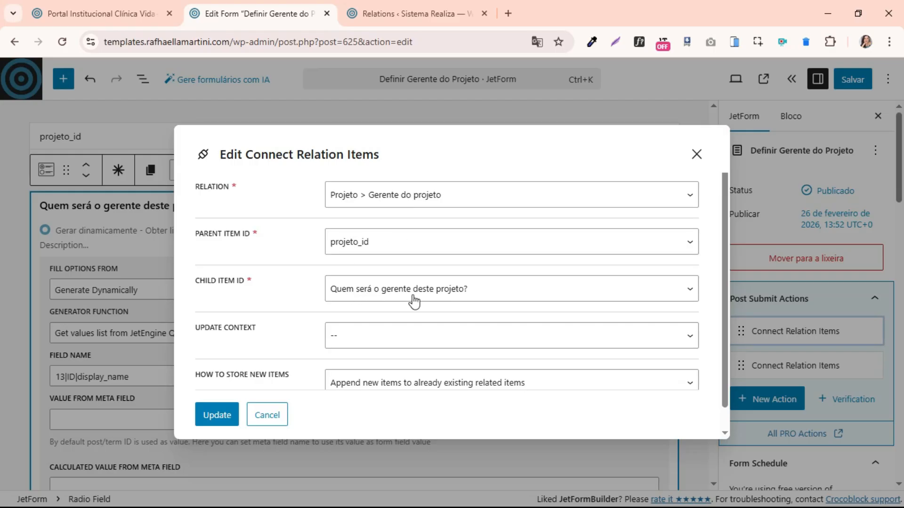
{"action": "scroll", "coordinate": [413, 302], "scroll_direction": "down", "scroll_amount": 1}
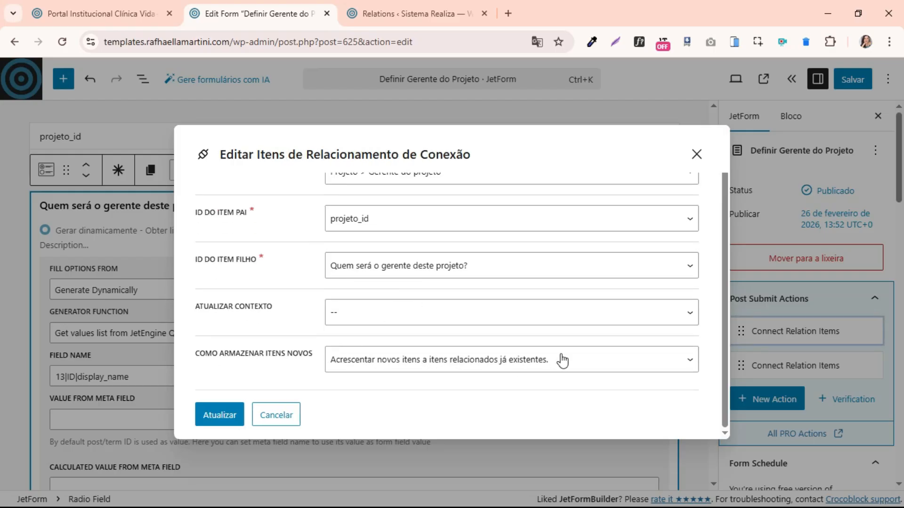
{"action": "left_click", "coordinate": [201, 422]}
Open the second Connect Relation Items action, examine its relation, item ID and storage settings, and close it
{"action": "mouse_move", "coordinate": [756, 326]}
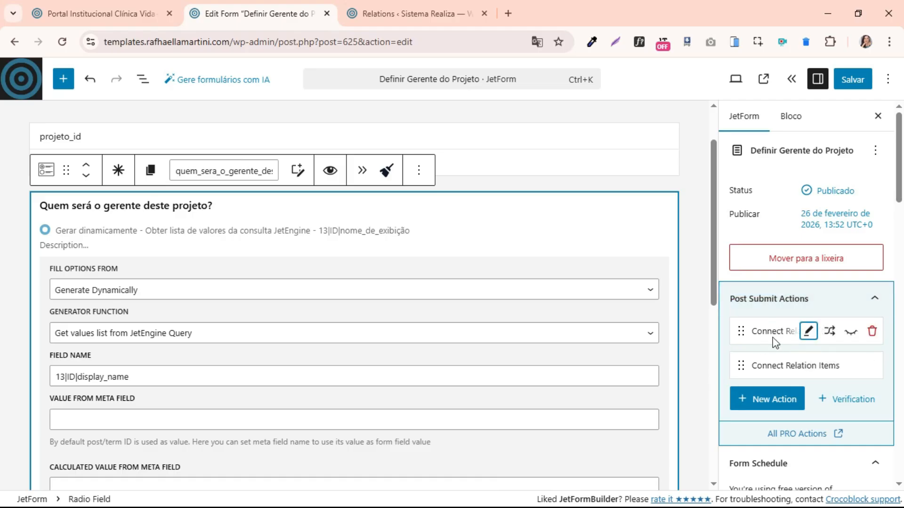
{"action": "mouse_move", "coordinate": [791, 368]}
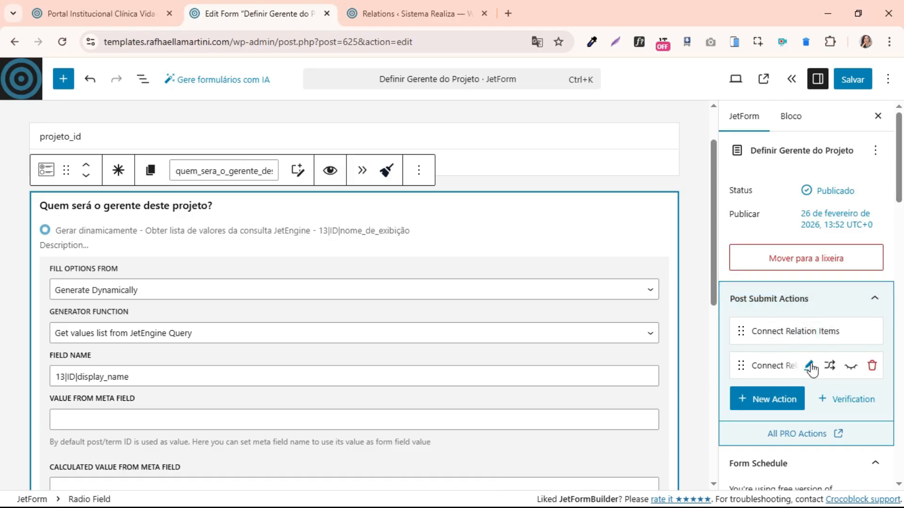
{"action": "left_click", "coordinate": [807, 366]}
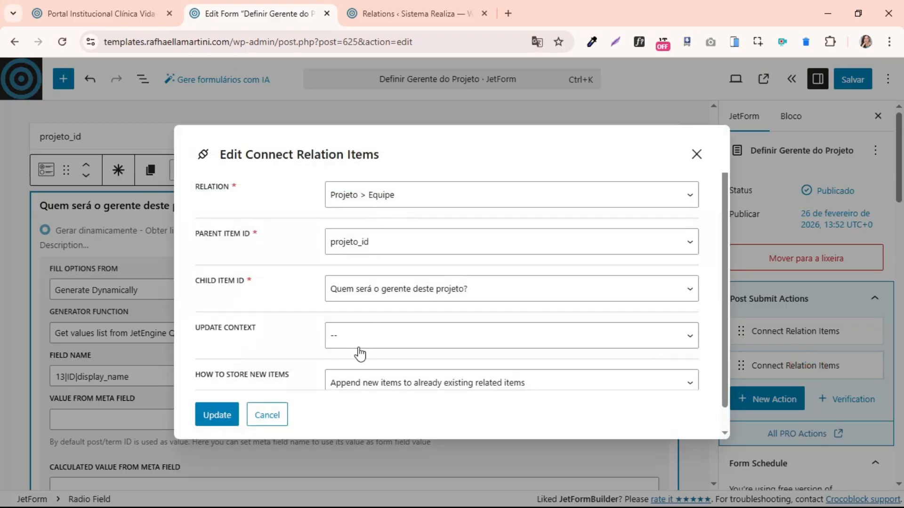
{"action": "scroll", "coordinate": [361, 348], "scroll_direction": "down", "scroll_amount": 1}
{"action": "scroll", "coordinate": [349, 227], "scroll_direction": "up", "scroll_amount": 1}
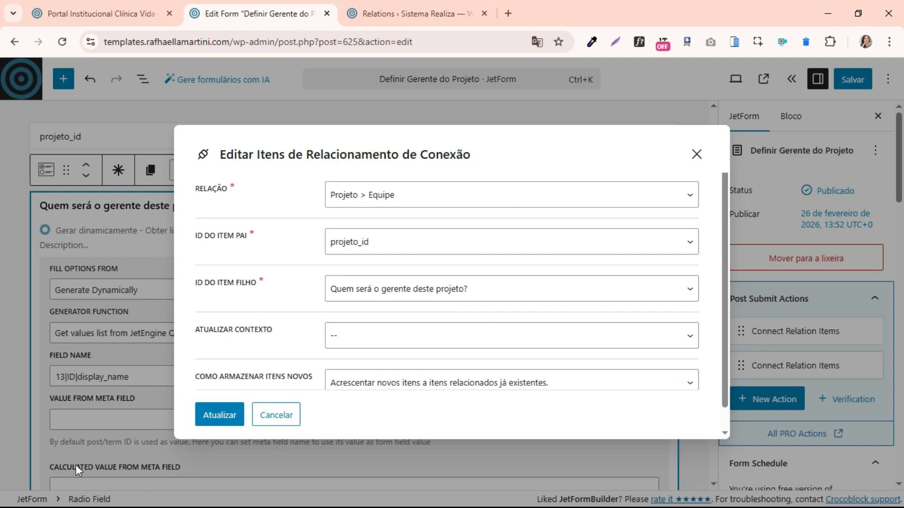
{"action": "left_click", "coordinate": [64, 434]}
Locate the form's submit button and recheck which relation the second Connect Relation Items action uses
{"action": "scroll", "coordinate": [93, 451], "scroll_direction": "down", "scroll_amount": 8}
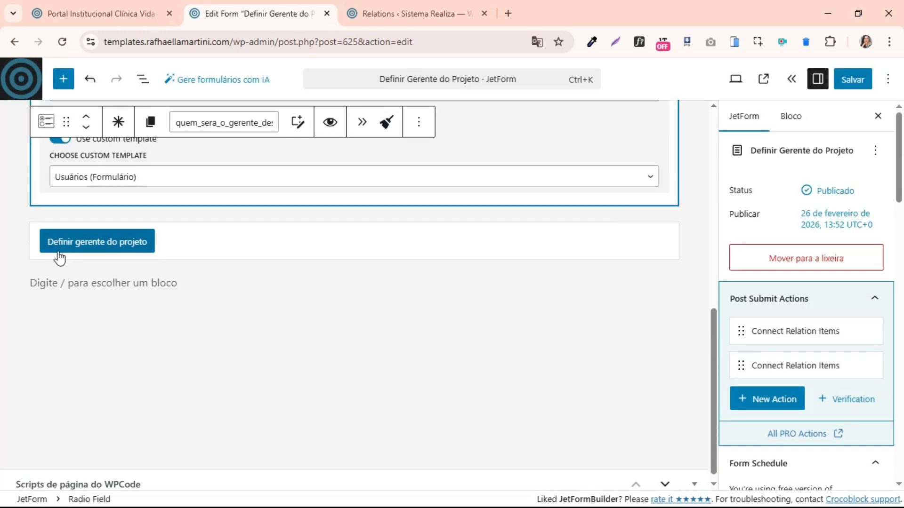
{"action": "mouse_move", "coordinate": [791, 341]}
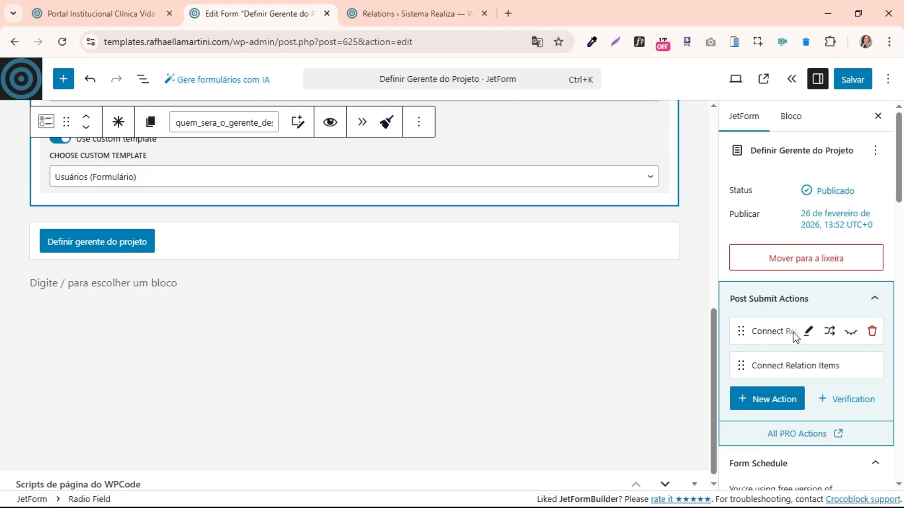
{"action": "left_click", "coordinate": [808, 365]}
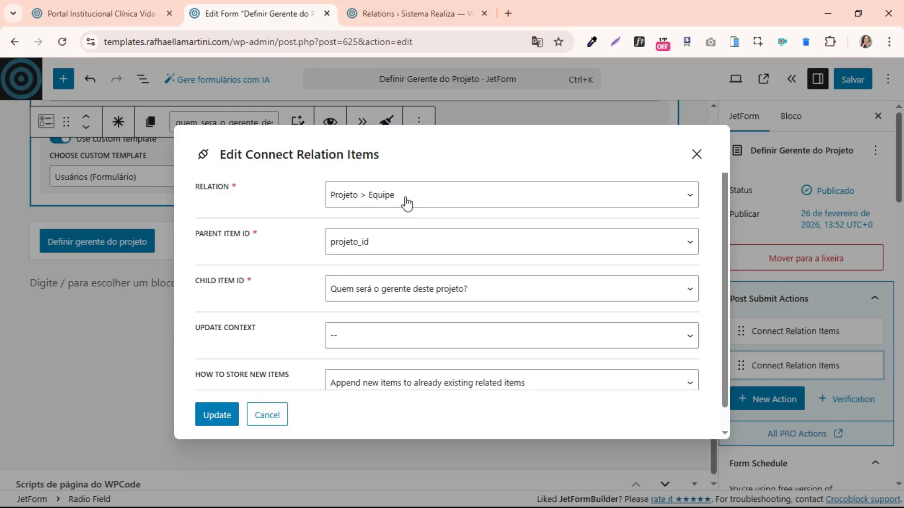
{"action": "left_click", "coordinate": [415, 13]}
Return to the project page, close the manager selection popup, and compare the Equipe do projeto members with the Gerente do projeto card
{"action": "left_click", "coordinate": [101, 13]}
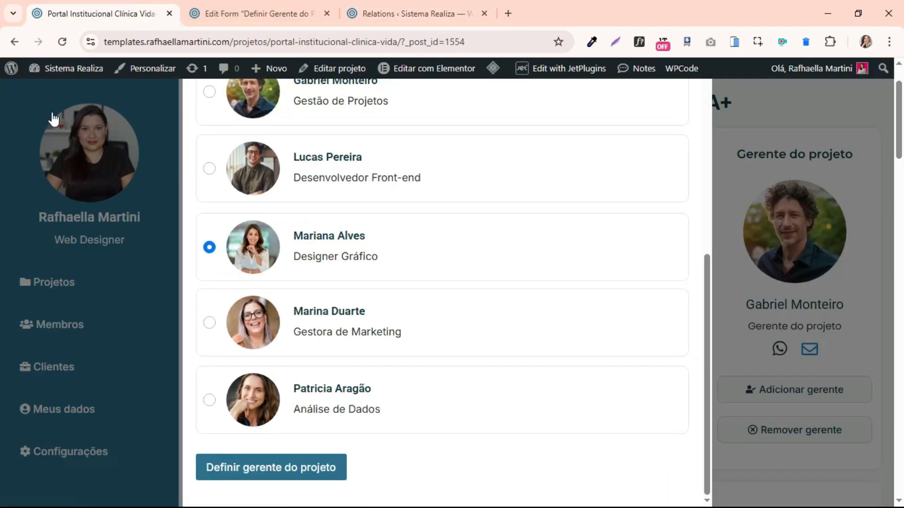
{"action": "left_click", "coordinate": [740, 284]}
{"action": "scroll", "coordinate": [650, 367], "scroll_direction": "down", "scroll_amount": 10}
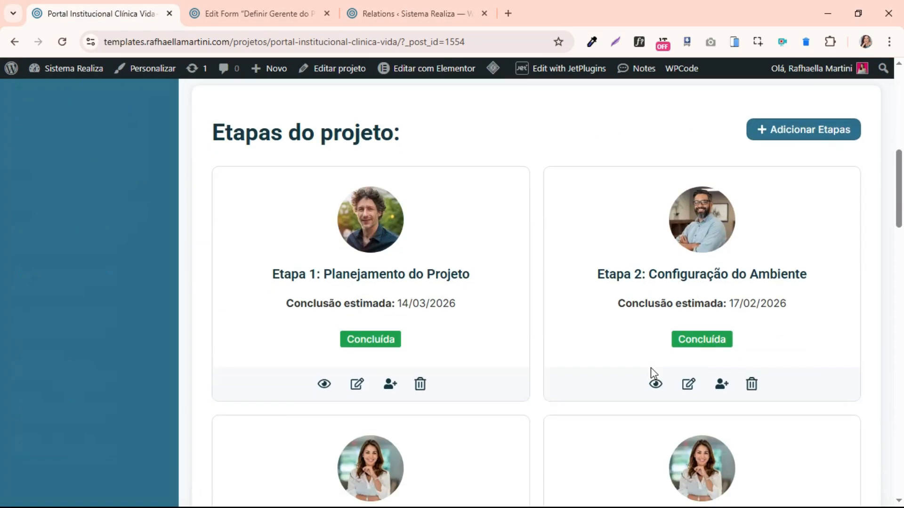
{"action": "scroll", "coordinate": [651, 374], "scroll_direction": "down", "scroll_amount": 18}
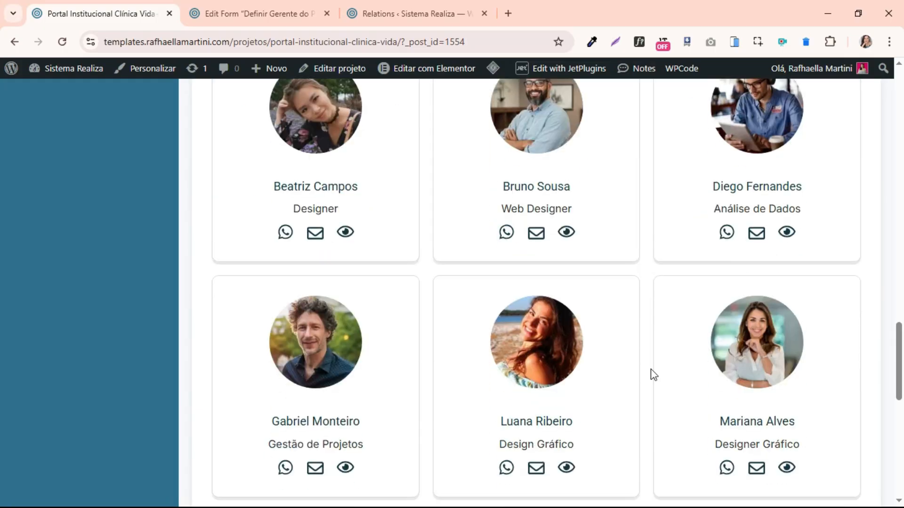
{"action": "scroll", "coordinate": [260, 302], "scroll_direction": "up", "scroll_amount": 4}
{"action": "left_click_drag", "start_coordinate": [210, 205], "coordinate": [417, 209]}
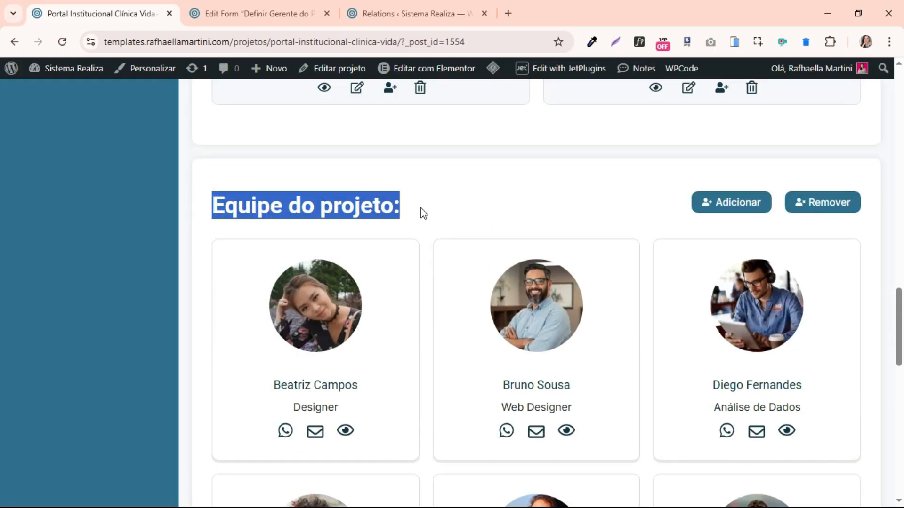
{"action": "left_click", "coordinate": [420, 208]}
{"action": "scroll", "coordinate": [416, 217], "scroll_direction": "down", "scroll_amount": 3}
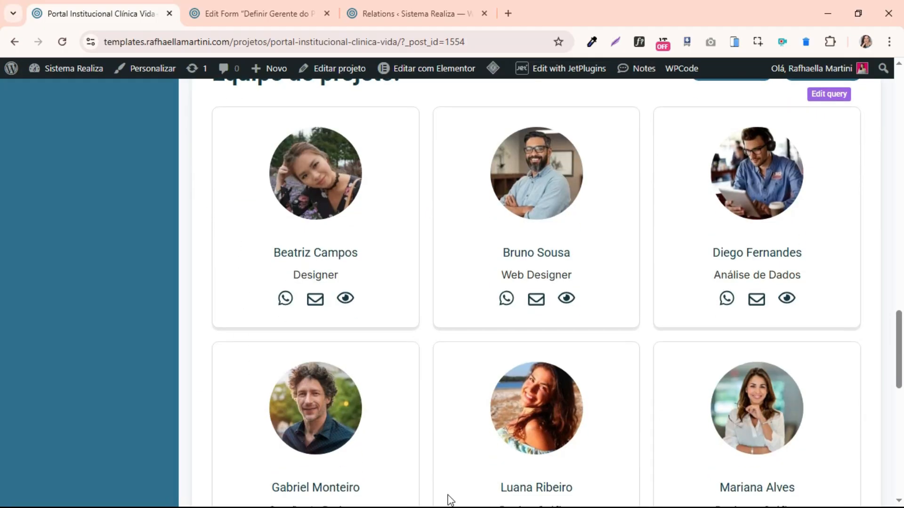
{"action": "scroll", "coordinate": [262, 264], "scroll_direction": "down", "scroll_amount": 4}
{"action": "scroll", "coordinate": [549, 374], "scroll_direction": "up", "scroll_amount": 4}
{"action": "scroll", "coordinate": [601, 463], "scroll_direction": "up", "scroll_amount": 7}
{"action": "scroll", "coordinate": [612, 451], "scroll_direction": "up", "scroll_amount": 18}
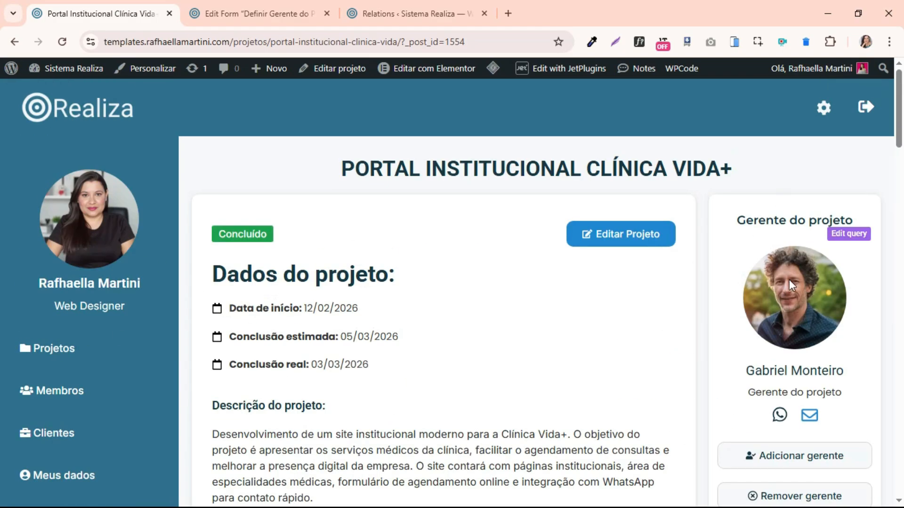
Return to the Definir Gerente do Projeto form, review the Projeto > Equipe relation action's mapping and storage option, update it, and save the form
{"action": "scroll", "coordinate": [789, 280], "scroll_direction": "down", "scroll_amount": 5}
{"action": "key", "text": "ctrl+shift+Tab"}
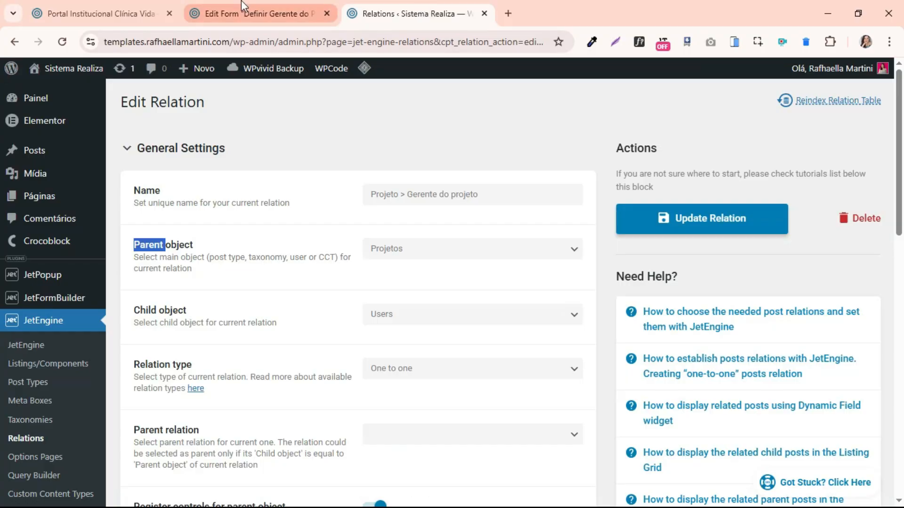
{"action": "left_click", "coordinate": [255, 13]}
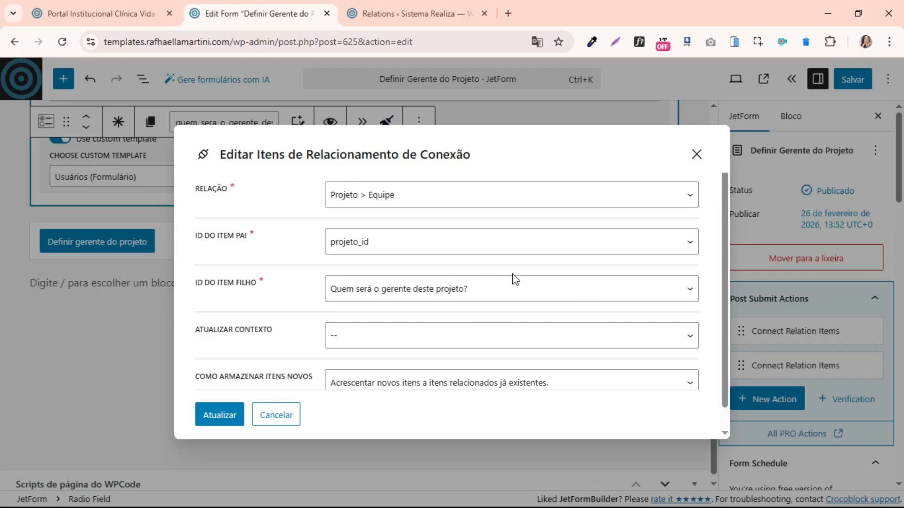
{"action": "scroll", "coordinate": [515, 280], "scroll_direction": "down", "scroll_amount": 1}
{"action": "scroll", "coordinate": [358, 207], "scroll_direction": "up", "scroll_amount": 1}
{"action": "scroll", "coordinate": [313, 325], "scroll_direction": "down", "scroll_amount": 1}
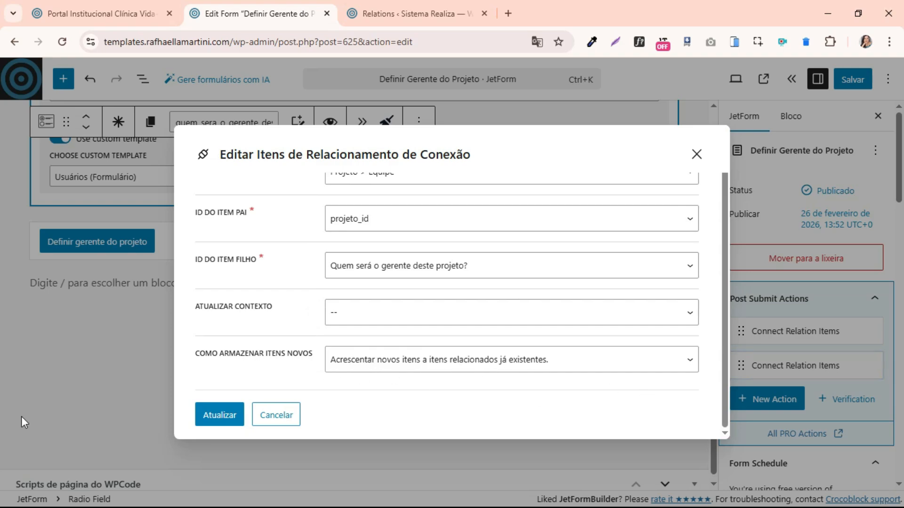
{"action": "left_click", "coordinate": [212, 422]}
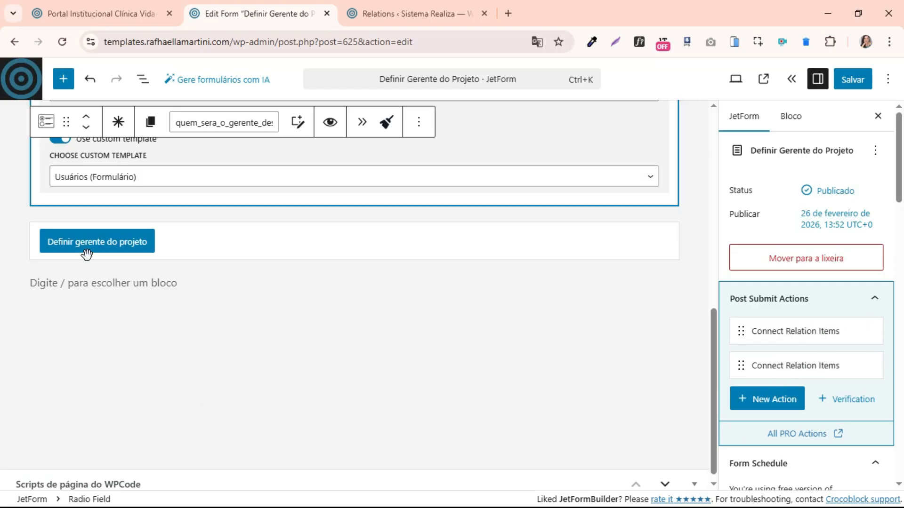
{"action": "left_click", "coordinate": [861, 86]}
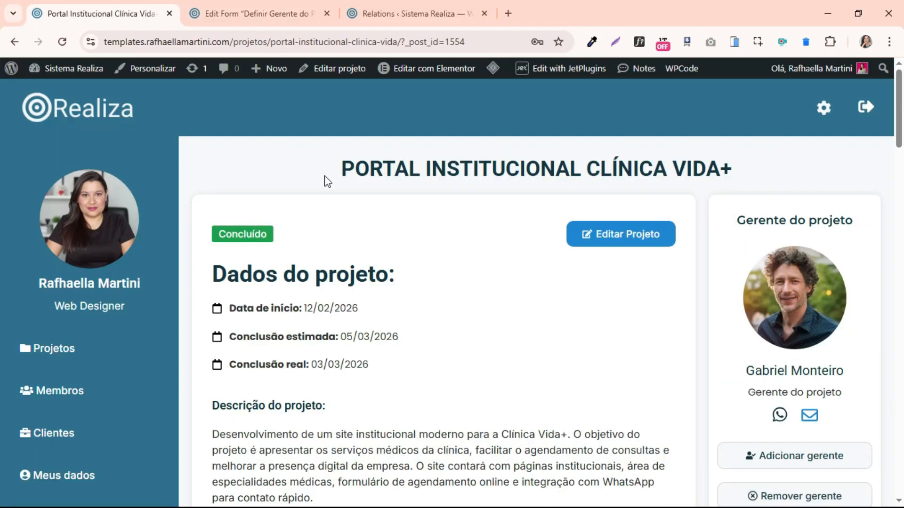
On the project page, open the manager selection popup, look through the member list down to the submit button, and close it
{"action": "scroll", "coordinate": [884, 383], "scroll_direction": "down", "scroll_amount": 1}
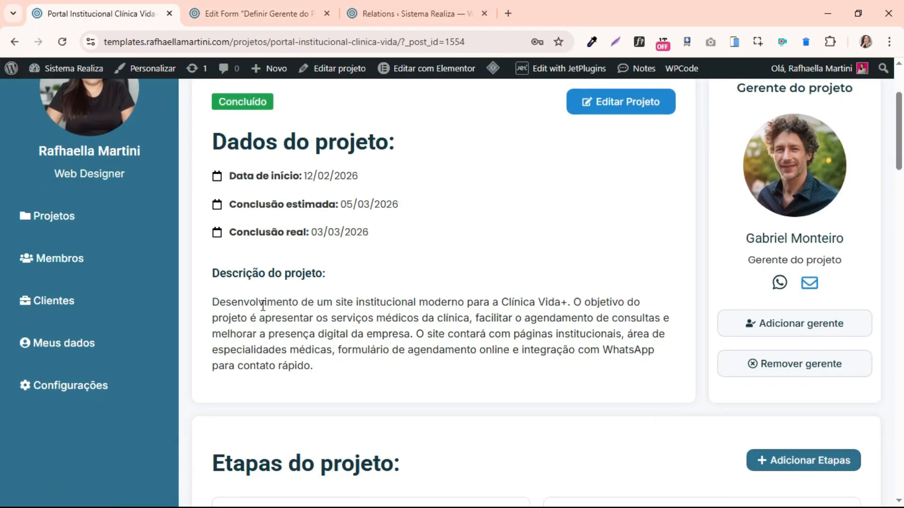
{"action": "left_click", "coordinate": [785, 390]}
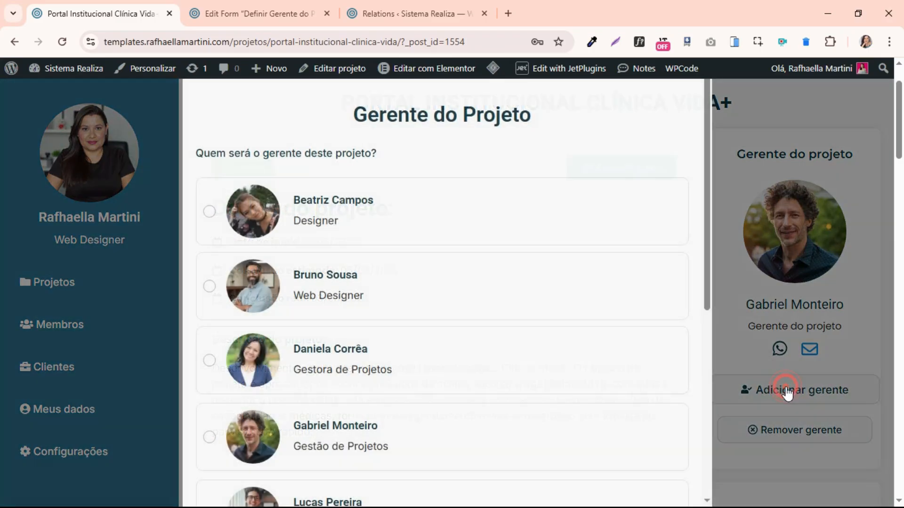
{"action": "scroll", "coordinate": [368, 235], "scroll_direction": "down", "scroll_amount": 5}
{"action": "scroll", "coordinate": [833, 394], "scroll_direction": "up", "scroll_amount": 2}
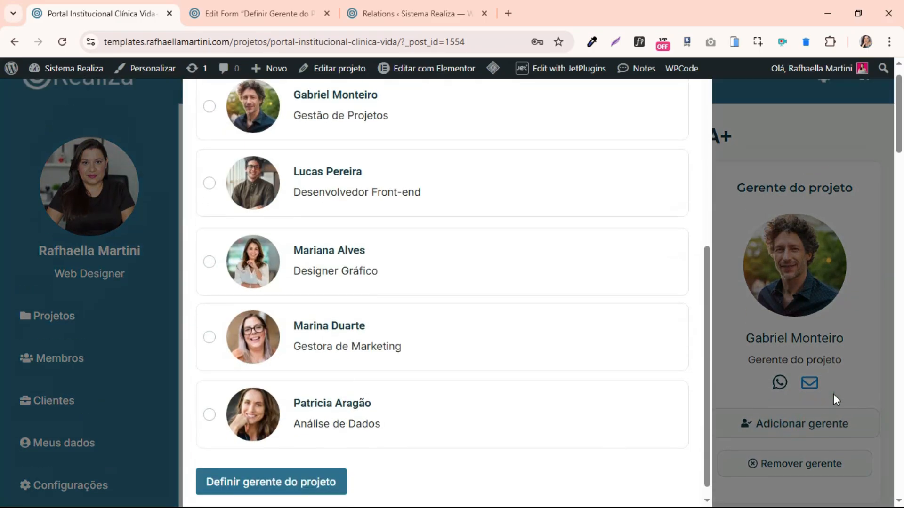
{"action": "left_click", "coordinate": [879, 210]}
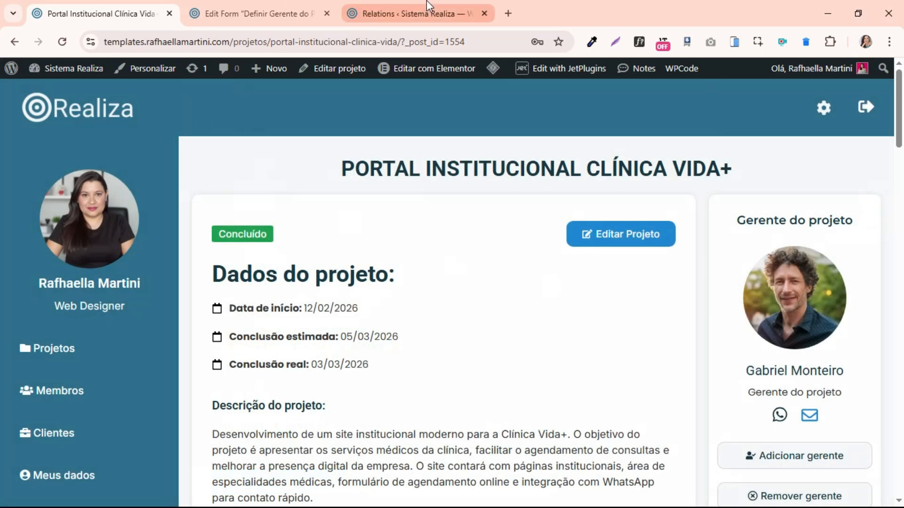
Open the Adicionar Gerente do Projeto popup in Elementor from the JetPopup list and check which form its JetForm widget uses
{"action": "left_click", "coordinate": [377, 6]}
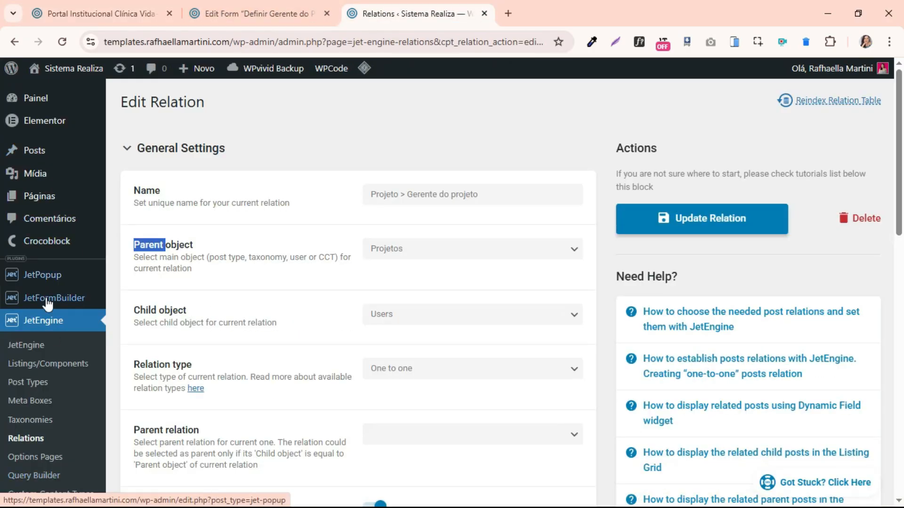
{"action": "scroll", "coordinate": [19, 330], "scroll_direction": "down", "scroll_amount": 3}
{"action": "scroll", "coordinate": [45, 464], "scroll_direction": "down", "scroll_amount": 1}
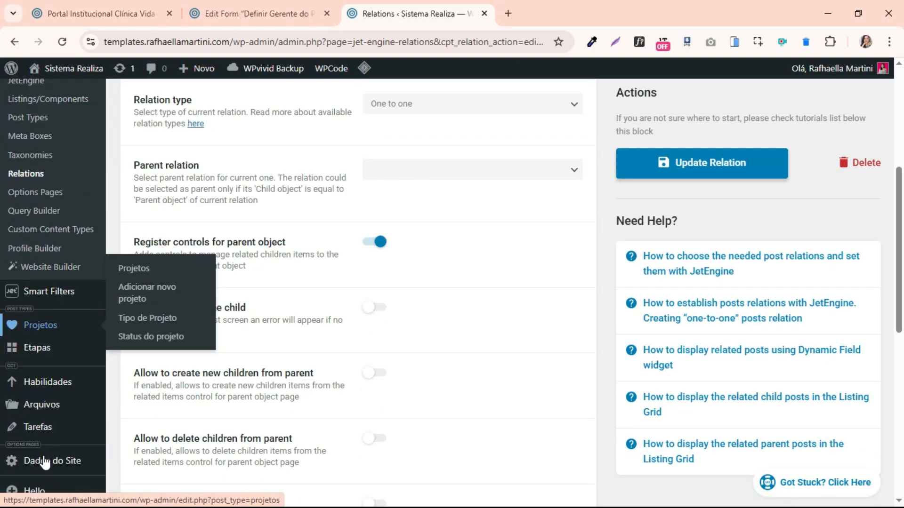
{"action": "scroll", "coordinate": [44, 464], "scroll_direction": "up", "scroll_amount": 2}
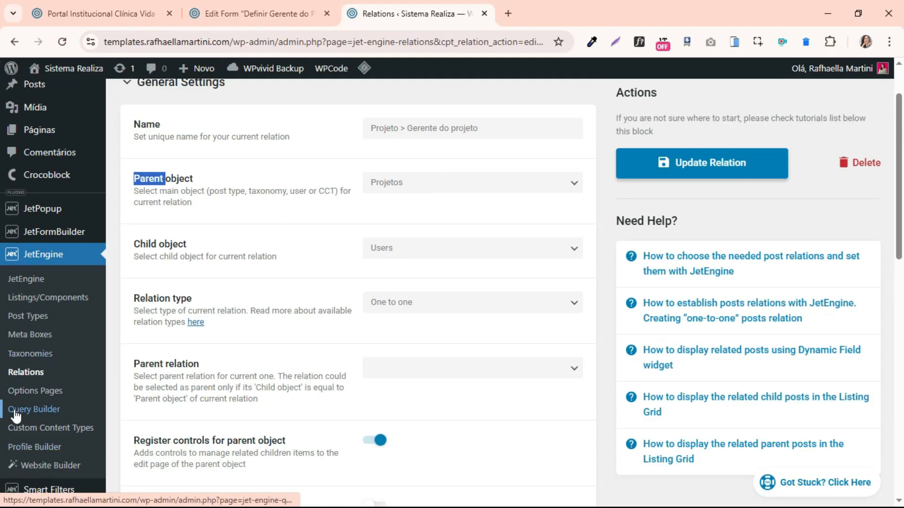
{"action": "scroll", "coordinate": [58, 476], "scroll_direction": "up", "scroll_amount": 2}
{"action": "mouse_move", "coordinate": [53, 277]}
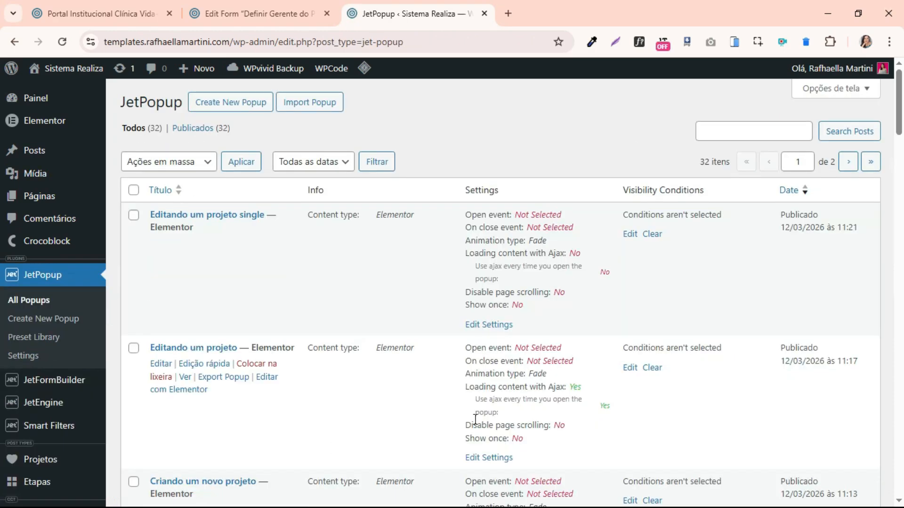
{"action": "mouse_move", "coordinate": [53, 378]}
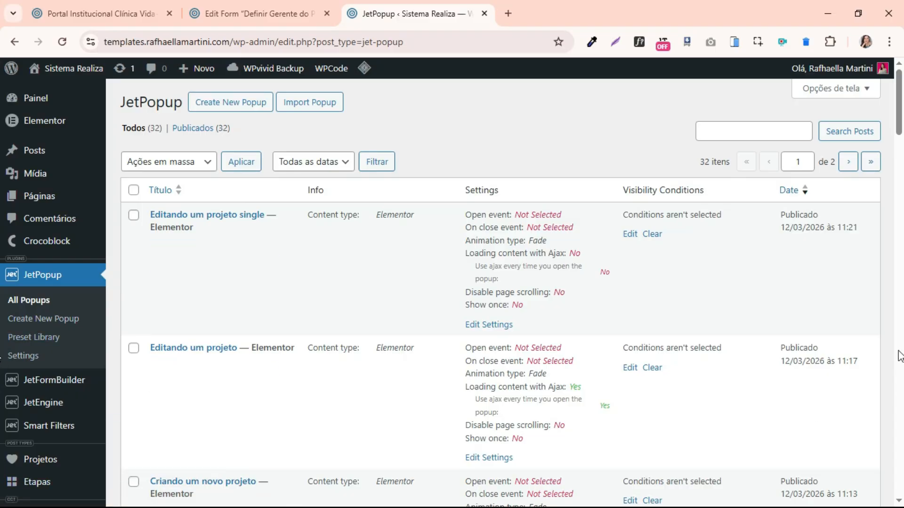
{"action": "scroll", "coordinate": [770, 313], "scroll_direction": "down", "scroll_amount": 1}
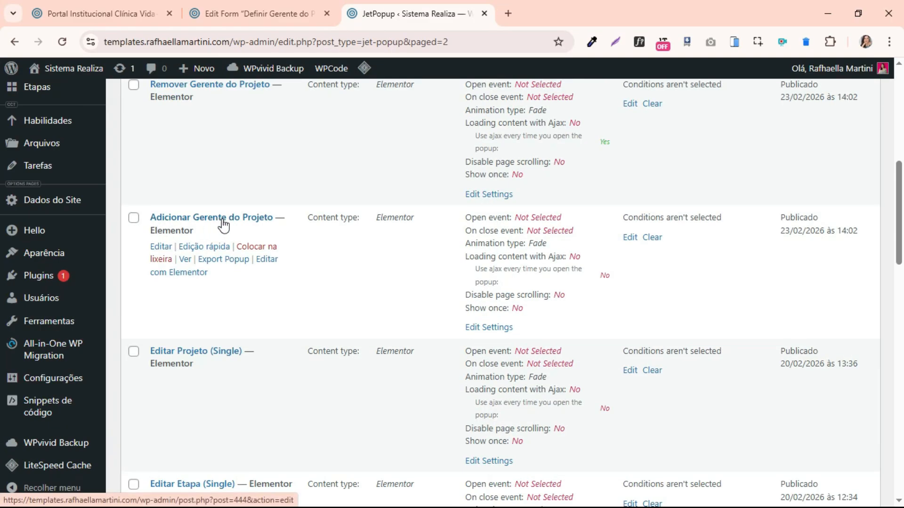
{"action": "left_click", "coordinate": [200, 272]}
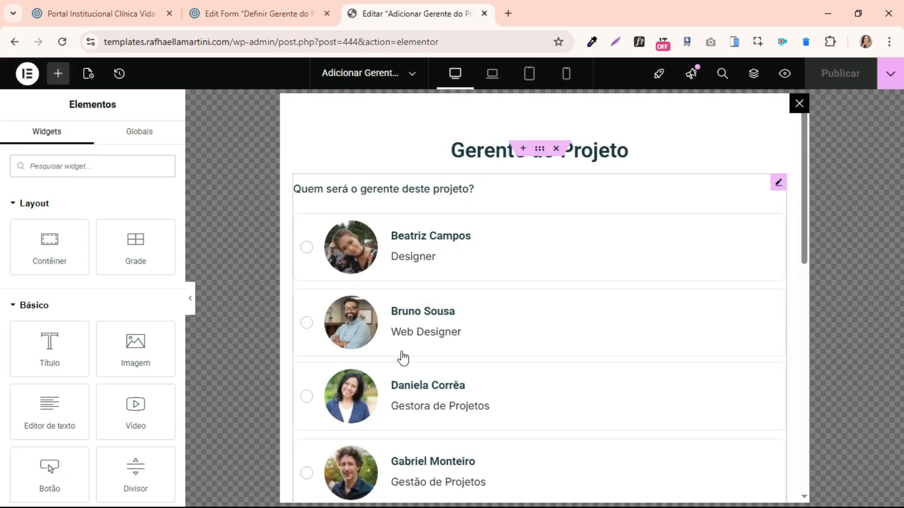
{"action": "left_click", "coordinate": [560, 242]}
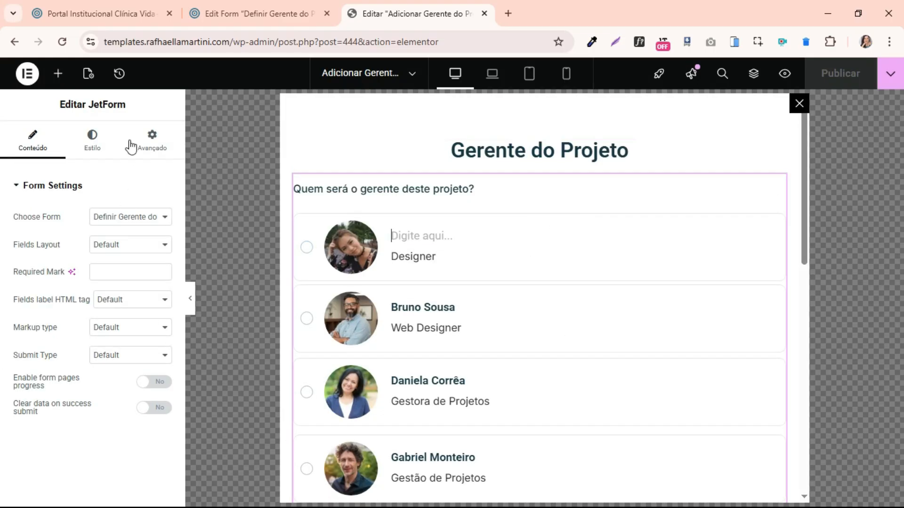
Try adding a JetForm widget above the manager form, browse the forms it can show, and delete the widget
{"action": "left_click", "coordinate": [55, 73]}
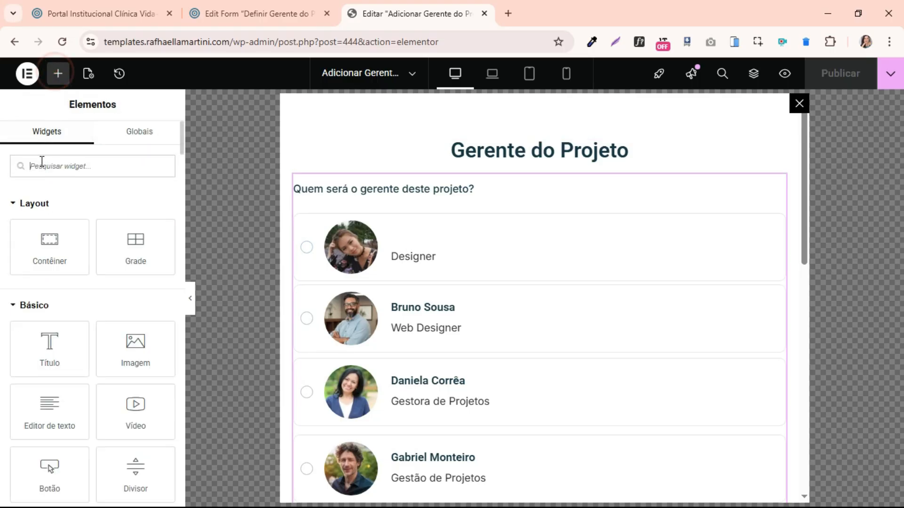
{"action": "type", "text": "for"}
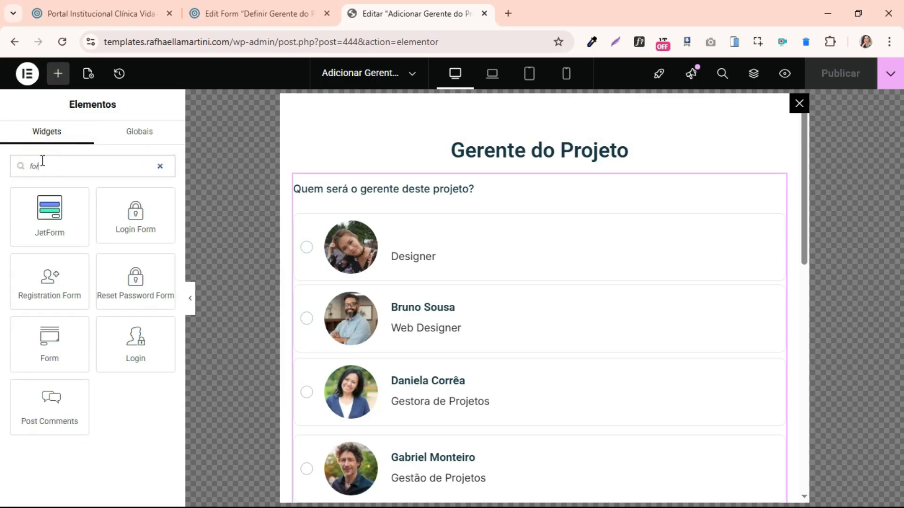
{"action": "left_click_drag", "start_coordinate": [39, 215], "coordinate": [523, 207]}
{"action": "left_click", "coordinate": [123, 218]}
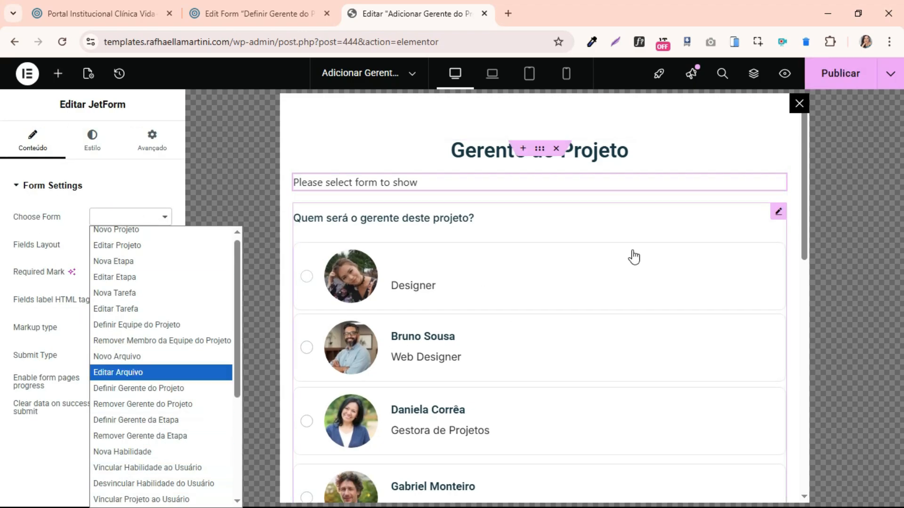
{"action": "left_click", "coordinate": [63, 449]}
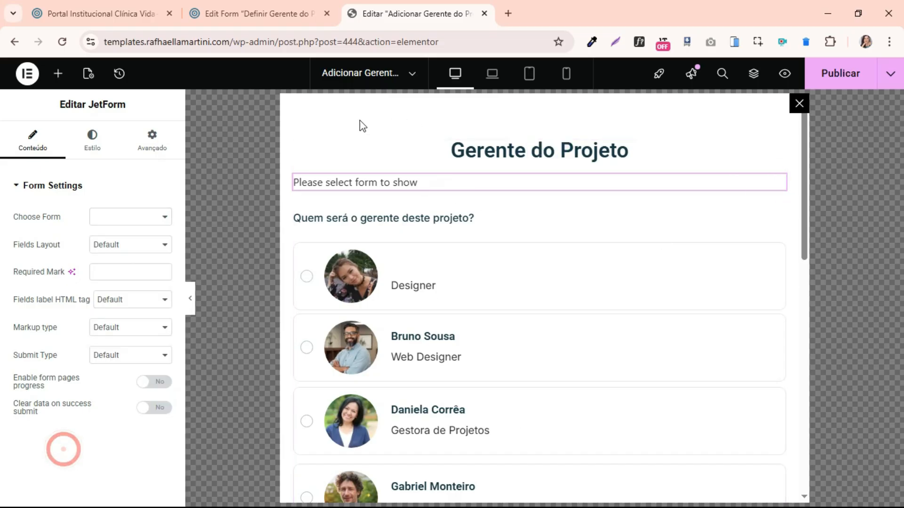
{"action": "right_click", "coordinate": [357, 187]}
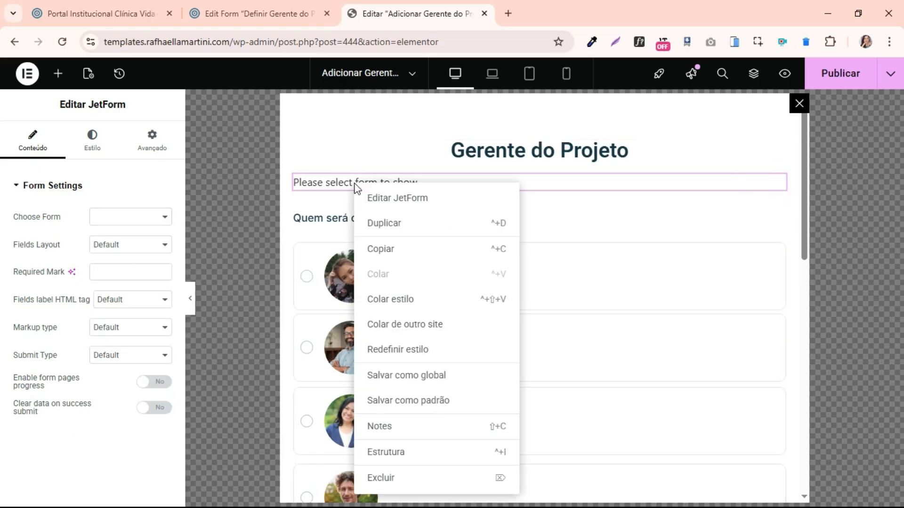
{"action": "left_click", "coordinate": [381, 478]}
Publish the Adicionar Gerente do Projeto popup, close its editor, and return to the project page
{"action": "scroll", "coordinate": [637, 268], "scroll_direction": "down", "scroll_amount": 10}
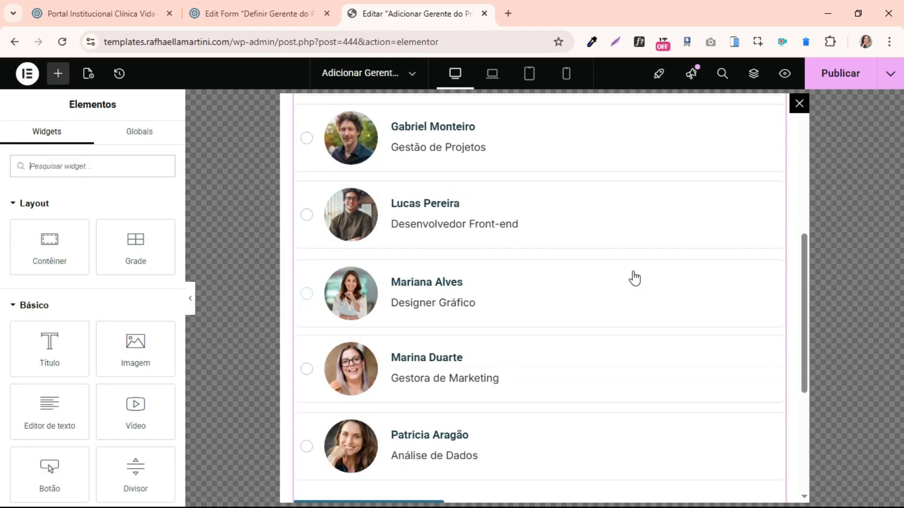
{"action": "left_click", "coordinate": [840, 73]}
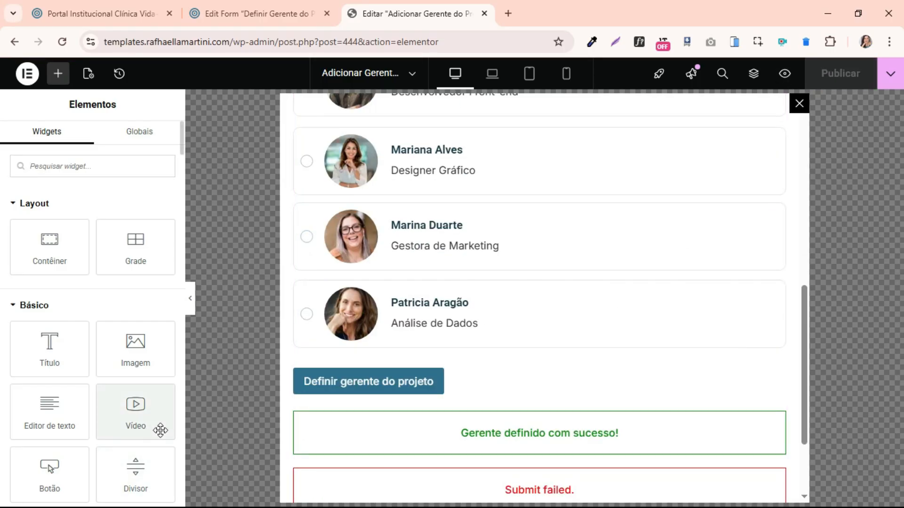
{"action": "key", "text": "ctrl+w"}
{"action": "key", "text": "ctrl+shift+Tab"}
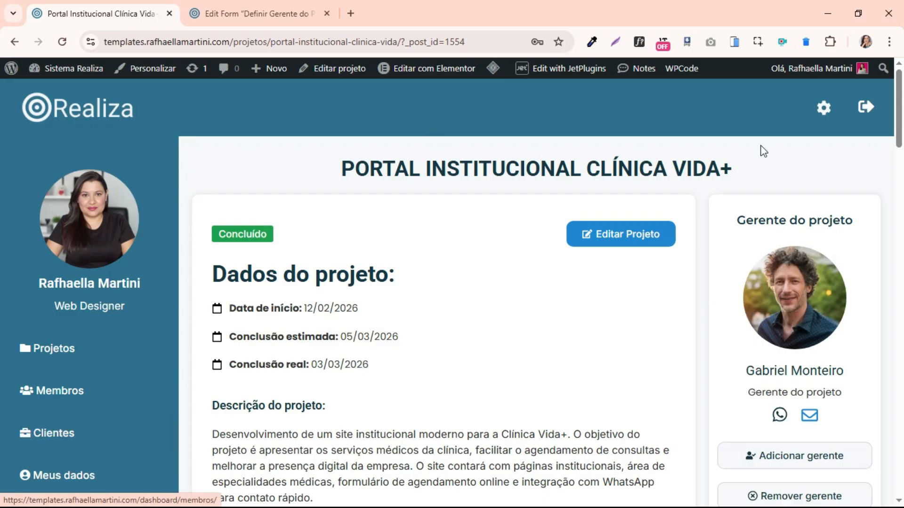
Open the Single Projetos template in Elementor from the project page and select its Adicionar gerente button
{"action": "scroll", "coordinate": [866, 467], "scroll_direction": "down", "scroll_amount": 1}
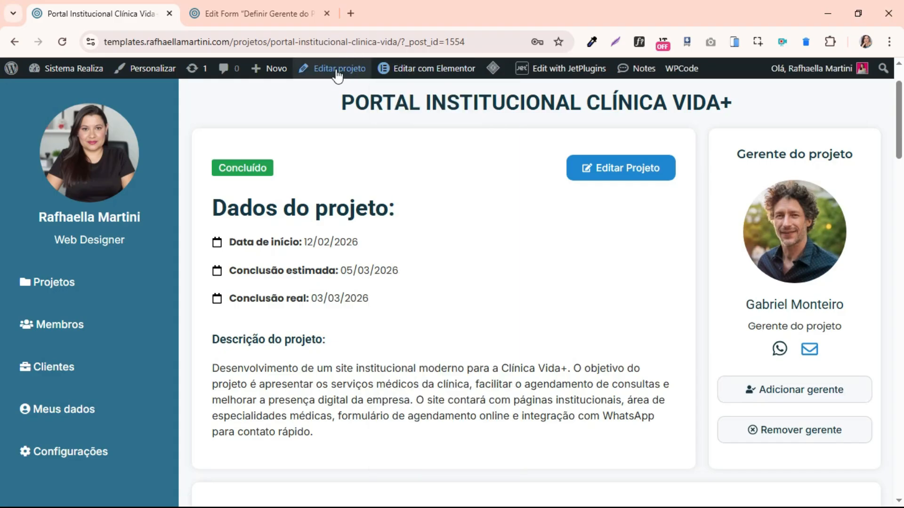
{"action": "mouse_move", "coordinate": [433, 68]}
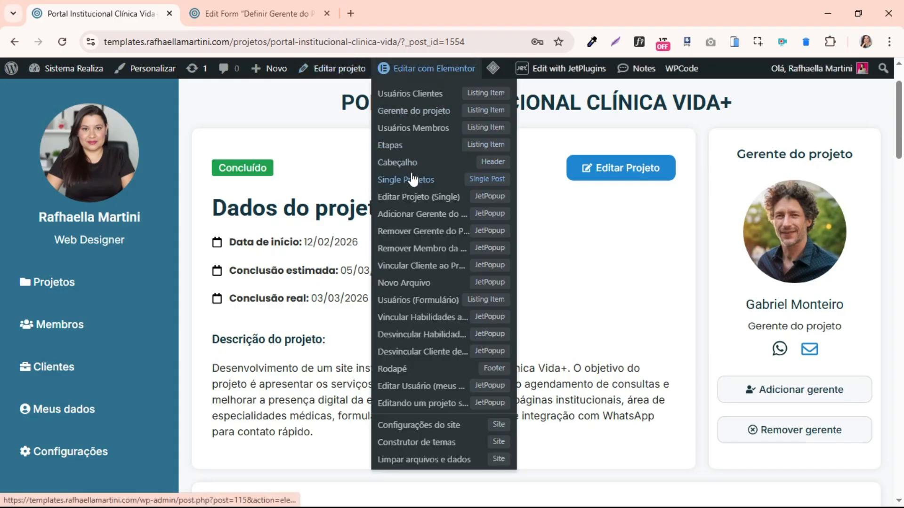
{"action": "left_click", "coordinate": [403, 179]}
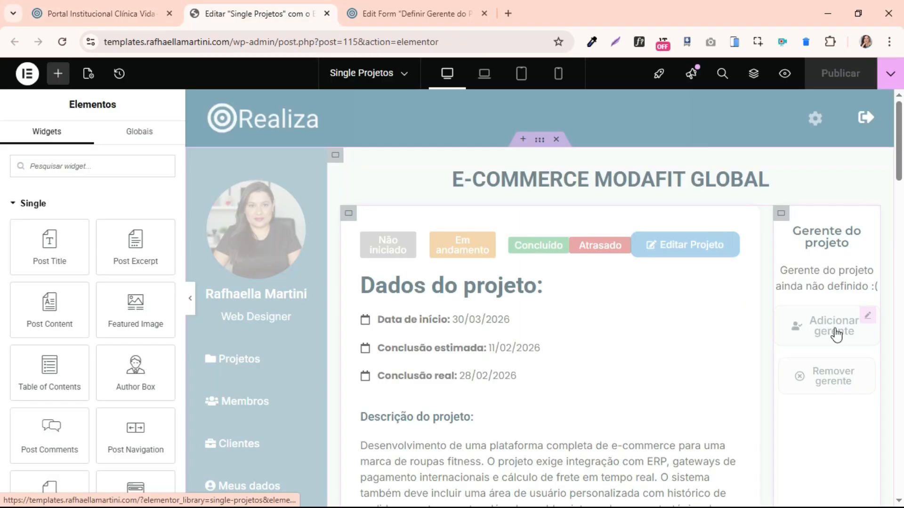
{"action": "left_click", "coordinate": [822, 332]}
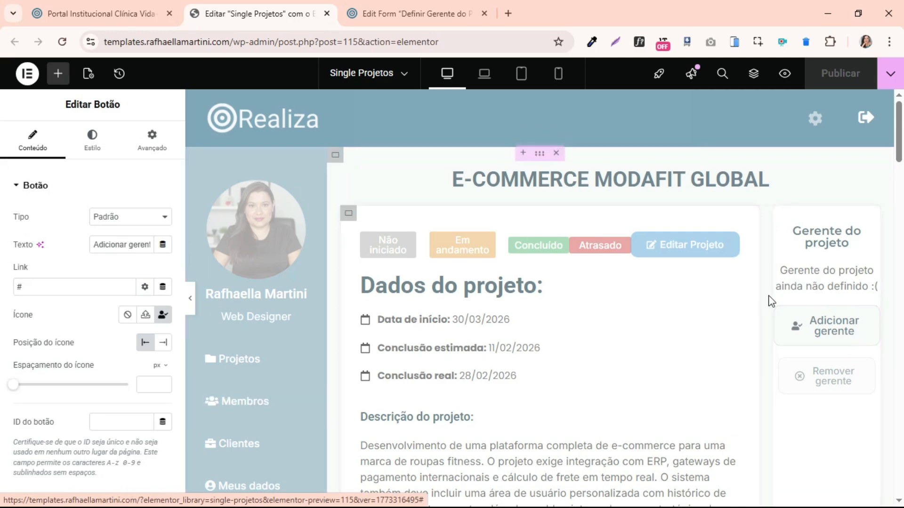
Examine the Adicionar gerente button's JetPopup settings, checking the attached popup and trigger type, and collapse the section
{"action": "left_click", "coordinate": [130, 139]}
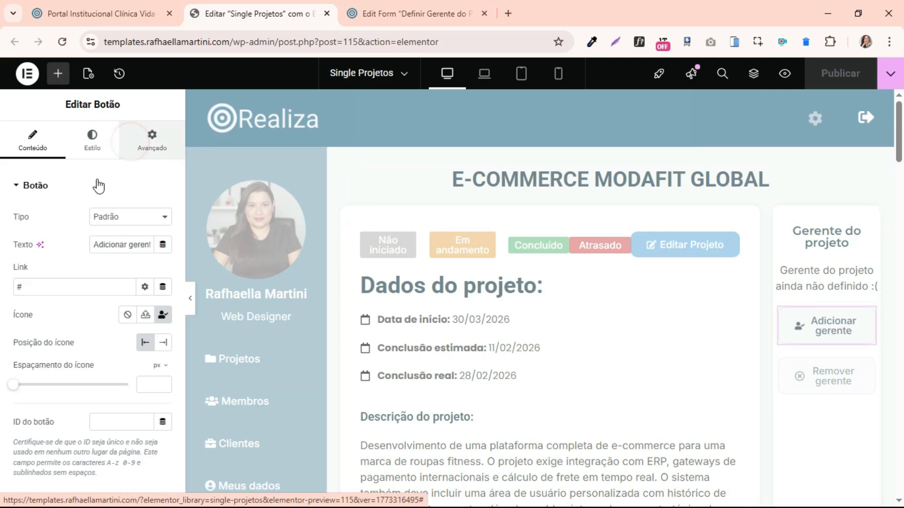
{"action": "scroll", "coordinate": [89, 318], "scroll_direction": "down", "scroll_amount": 10}
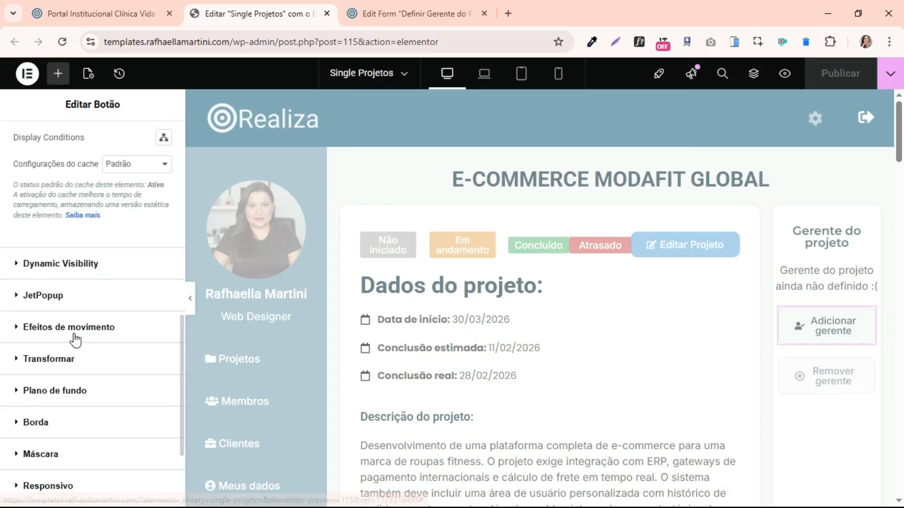
{"action": "left_click", "coordinate": [55, 296]}
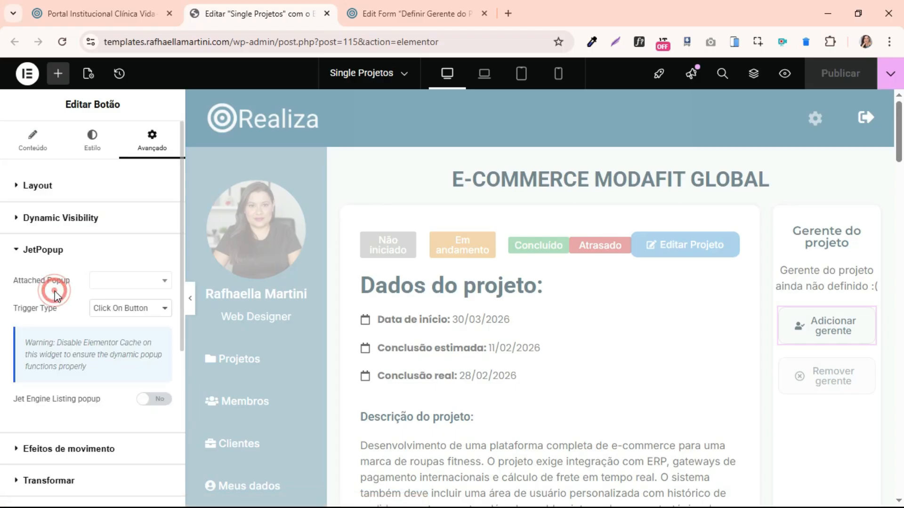
{"action": "left_click_drag", "start_coordinate": [10, 281], "coordinate": [87, 284]}
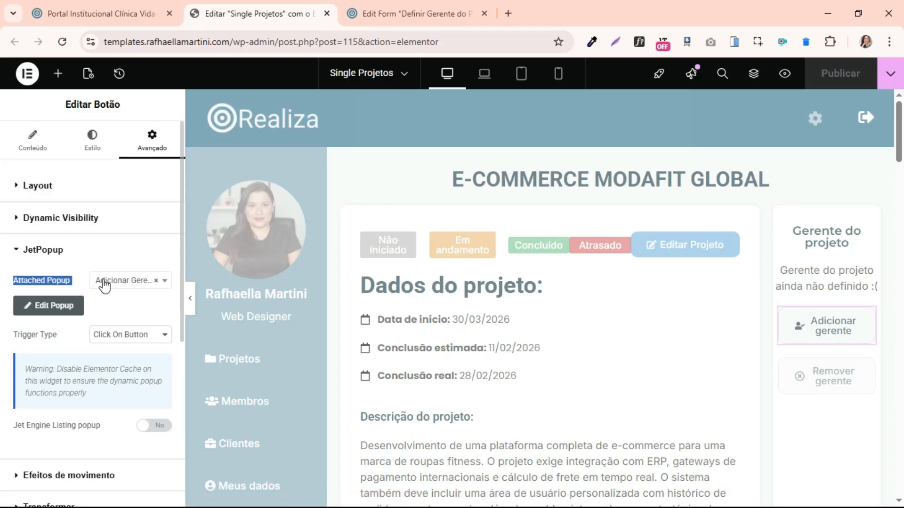
{"action": "left_click", "coordinate": [104, 283]}
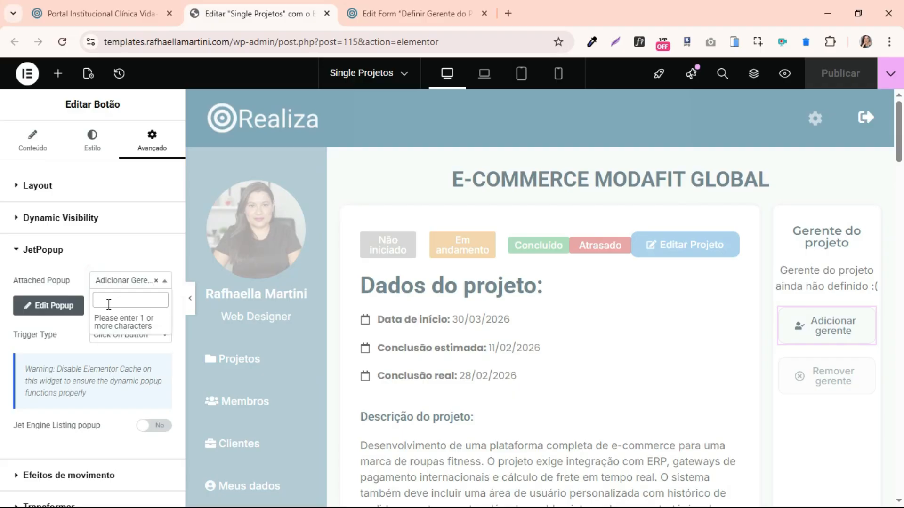
{"action": "left_click", "coordinate": [111, 250]}
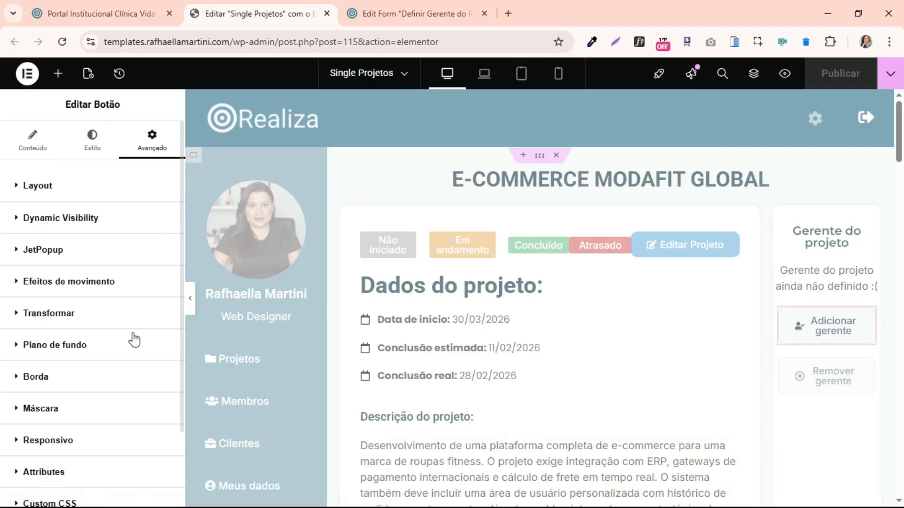
Recheck the Adicionar gerente button's JetPopup options, including the Jet Engine Listing popup switch, and return to the project page
{"action": "left_click", "coordinate": [43, 249]}
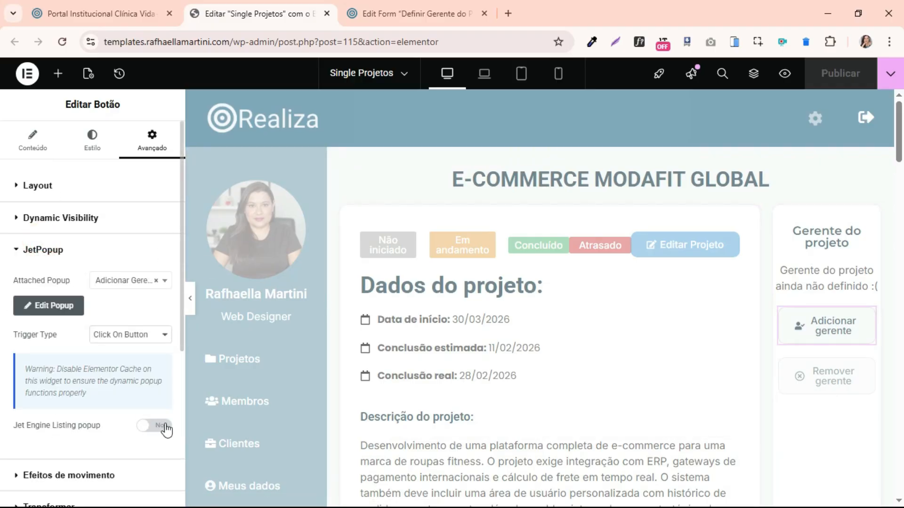
{"action": "left_click", "coordinate": [828, 332]}
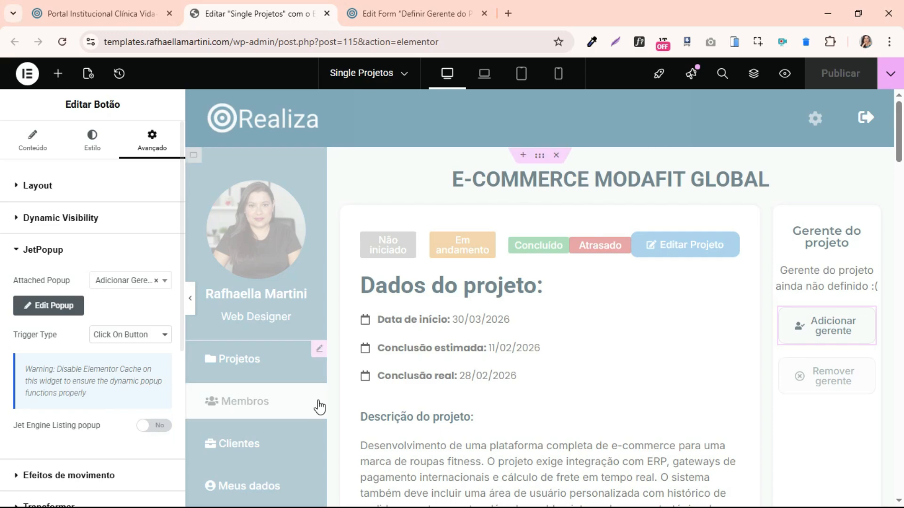
{"action": "key", "text": "ctrl+shift+Tab"}
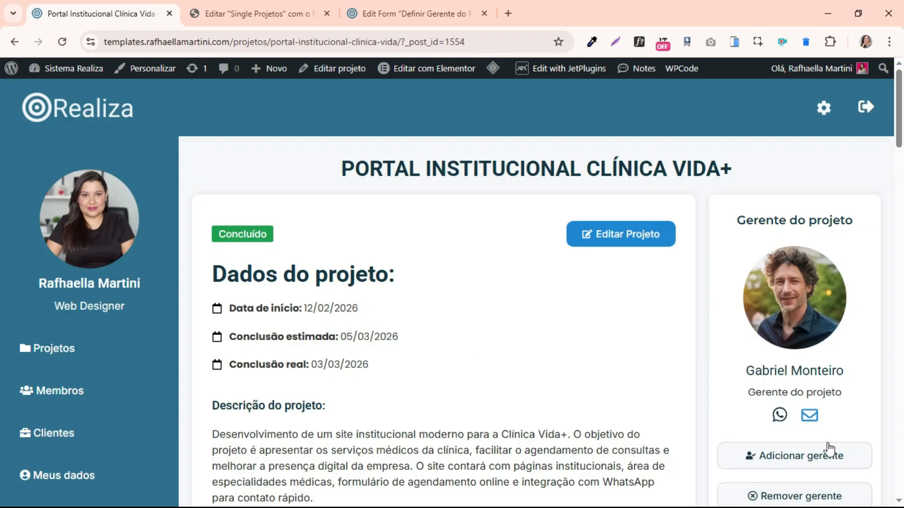
Remove the current manager from the Portal Institucional Clínica Vida+ project with the Remover Gerente do Projeto popup form
{"action": "scroll", "coordinate": [797, 460], "scroll_direction": "down", "scroll_amount": 1}
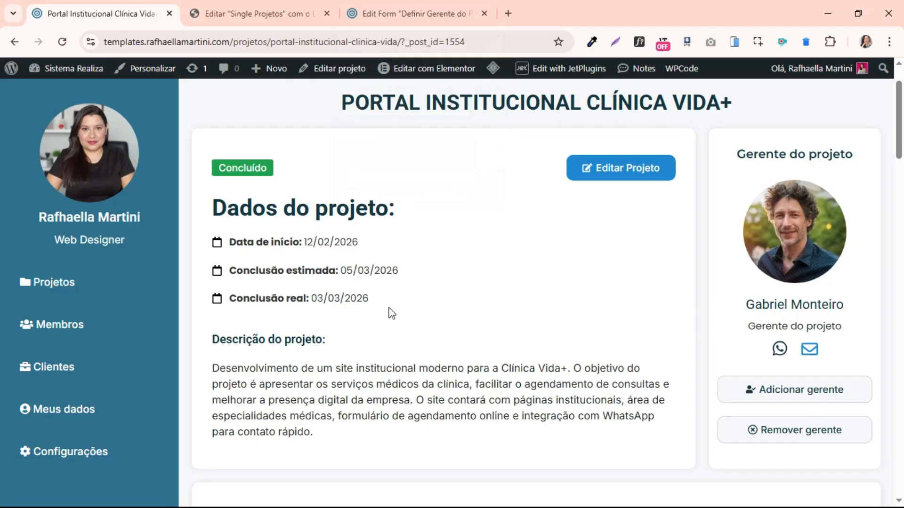
{"action": "scroll", "coordinate": [793, 433], "scroll_direction": "down", "scroll_amount": 2}
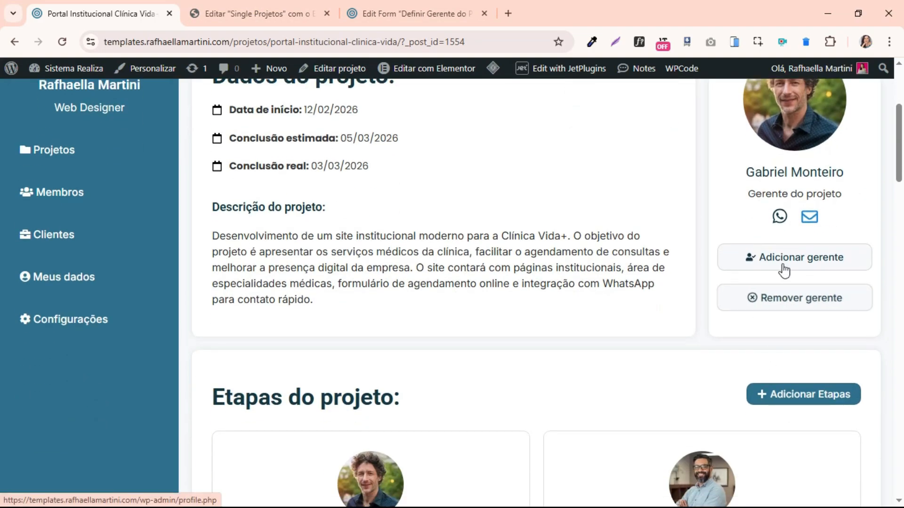
{"action": "scroll", "coordinate": [732, 218], "scroll_direction": "up", "scroll_amount": 2}
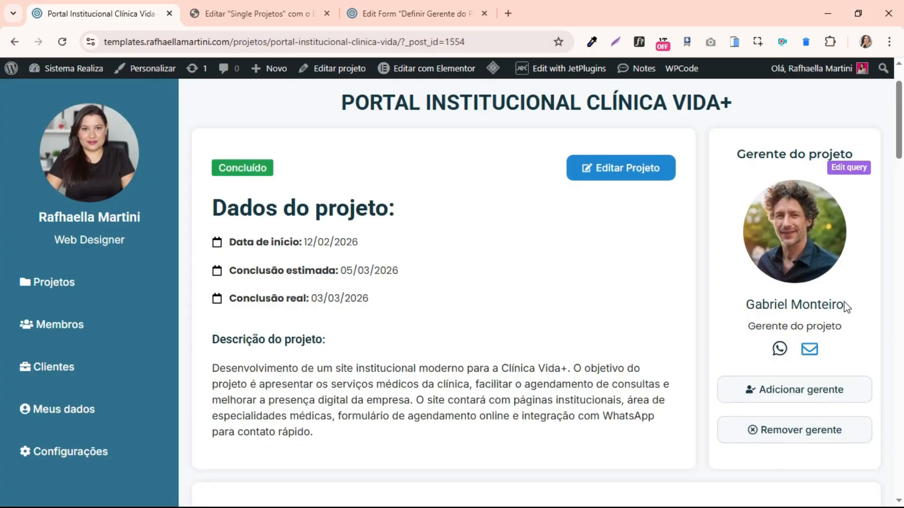
{"action": "scroll", "coordinate": [831, 372], "scroll_direction": "down", "scroll_amount": 1}
{"action": "left_click", "coordinate": [801, 371]}
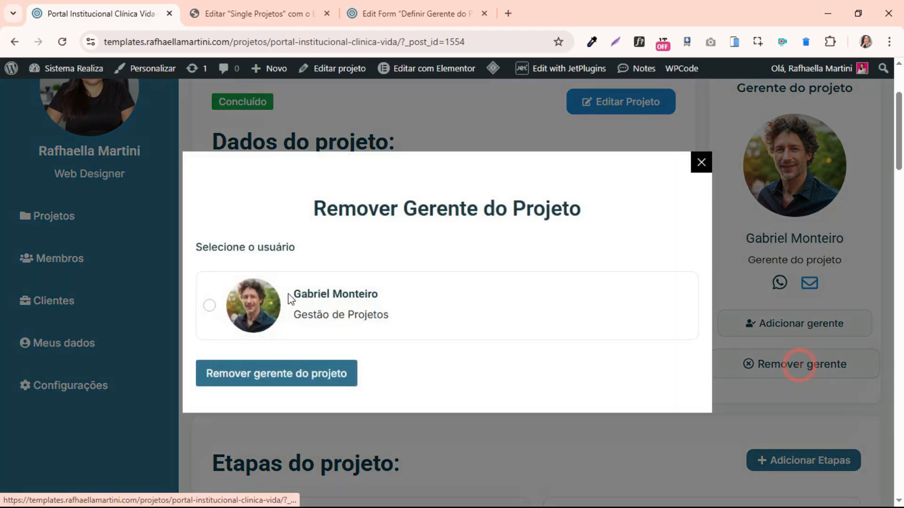
{"action": "left_click", "coordinate": [598, 450]}
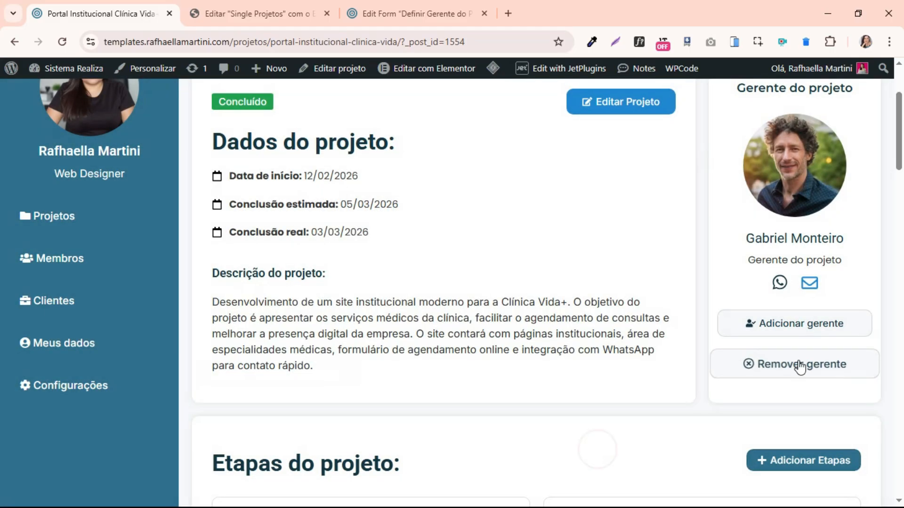
{"action": "left_click", "coordinate": [801, 365]}
{"action": "left_click", "coordinate": [385, 324]}
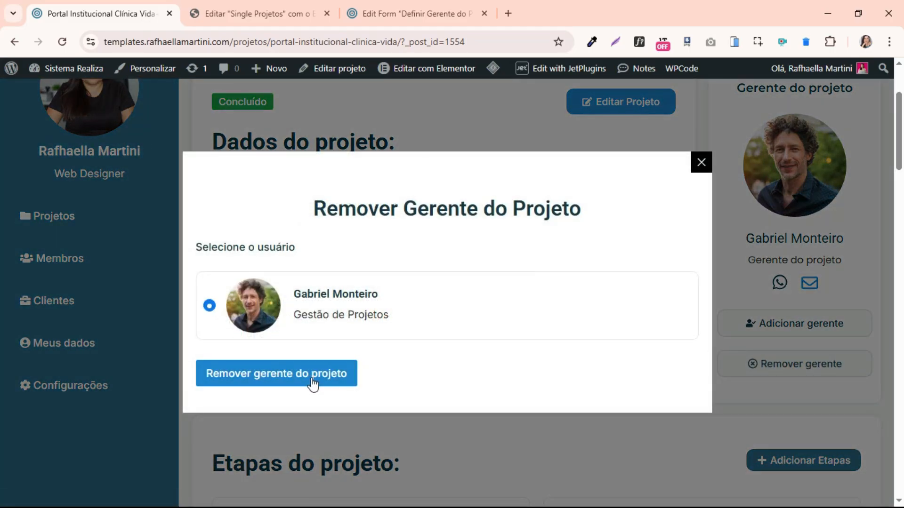
{"action": "left_click", "coordinate": [310, 375]}
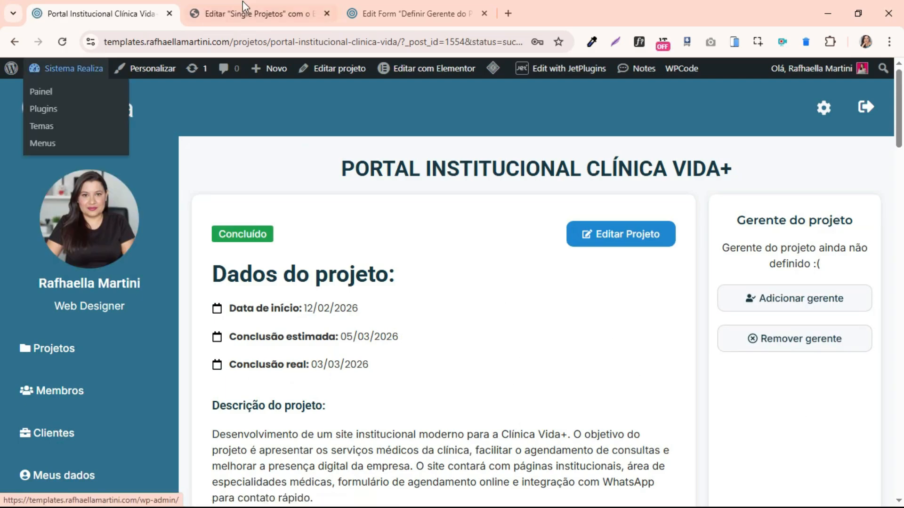
Leave the Definir Gerente do Projeto form and open the Remover Gerente do Projeto form from the JetFormBuilder forms list
{"action": "left_click", "coordinate": [390, 6]}
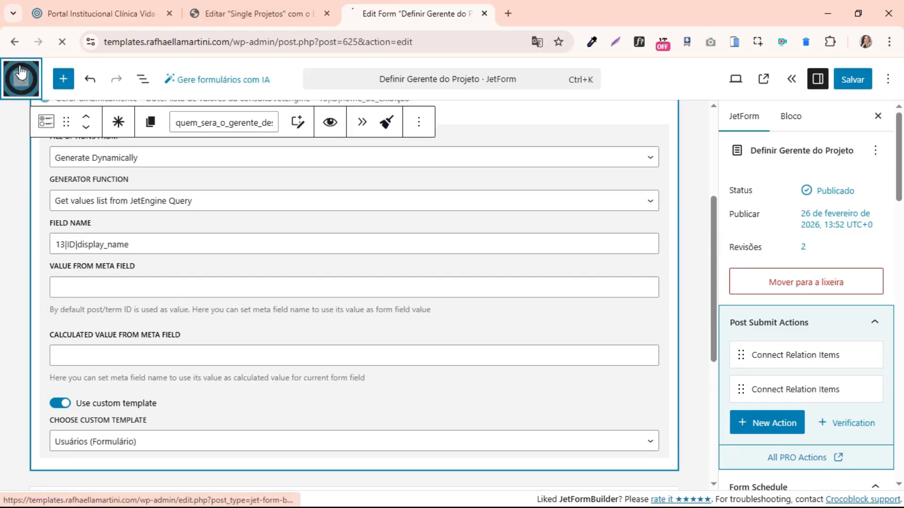
{"action": "left_click", "coordinate": [22, 77]}
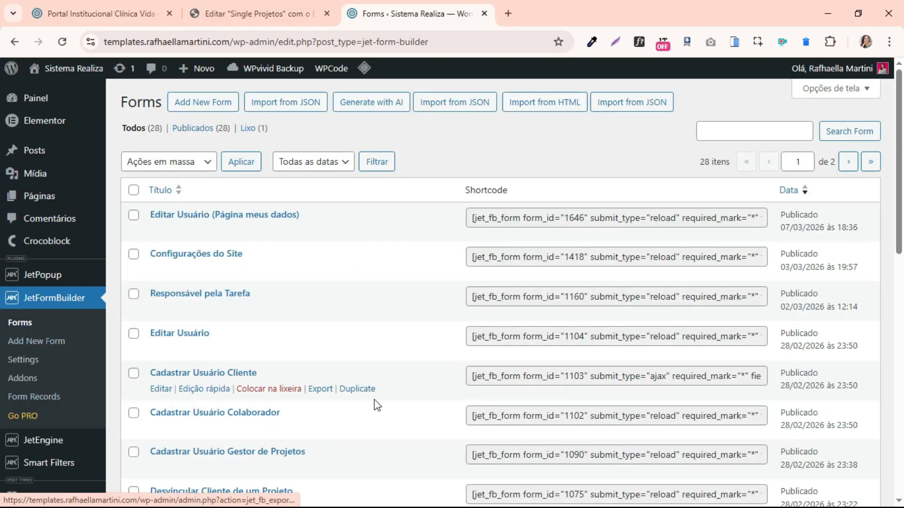
{"action": "scroll", "coordinate": [373, 409], "scroll_direction": "down", "scroll_amount": 12}
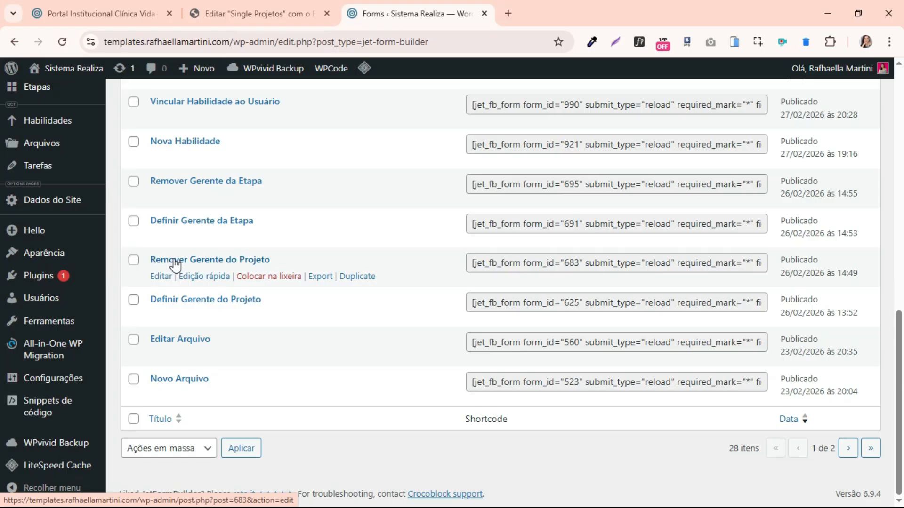
{"action": "left_click", "coordinate": [161, 276]}
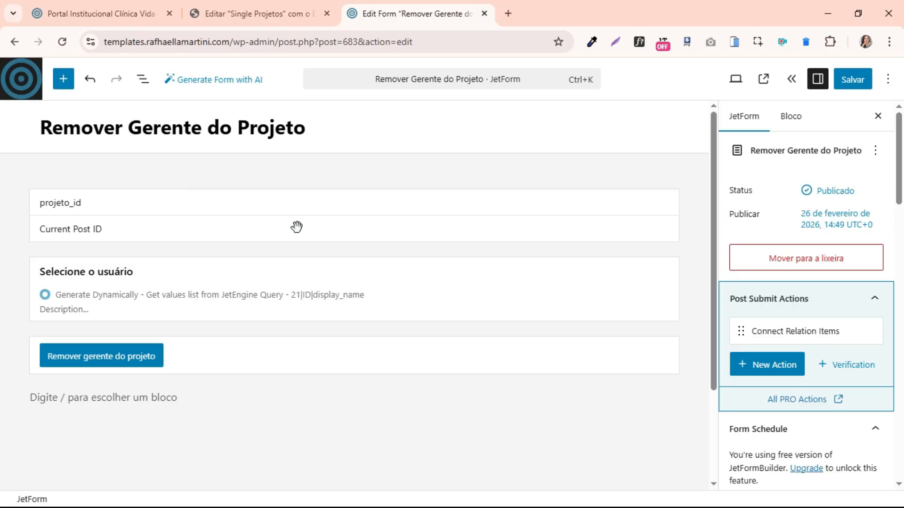
Examine the projeto_id hidden field's value source and the option source settings of the Selecione o usuário radio field
{"action": "left_click", "coordinate": [257, 195]}
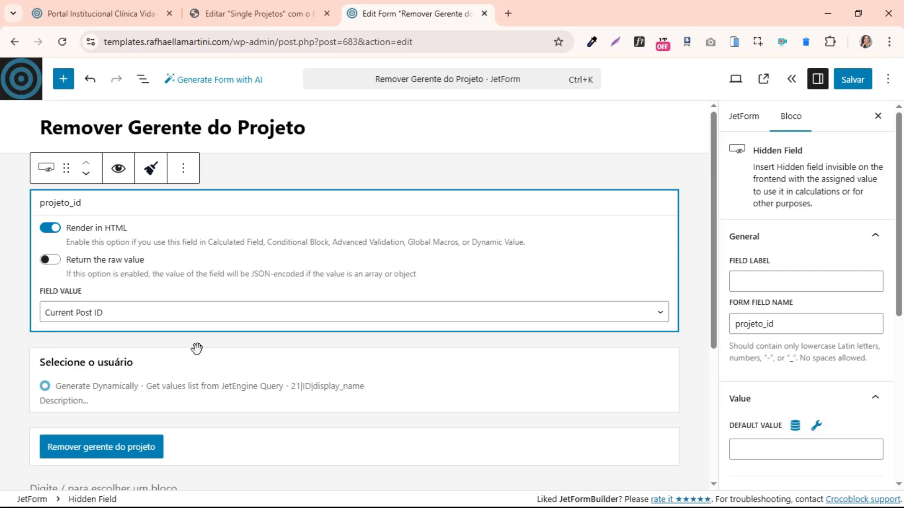
{"action": "left_click", "coordinate": [235, 380]}
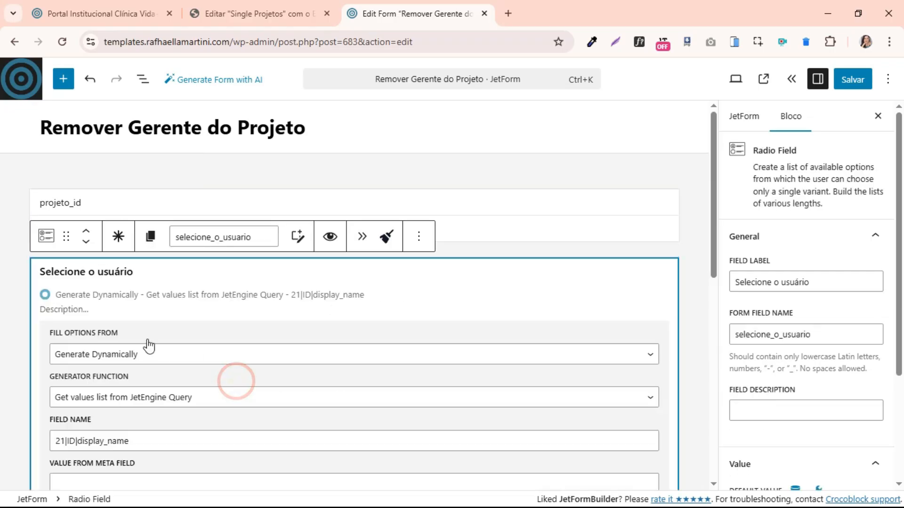
{"action": "scroll", "coordinate": [94, 414], "scroll_direction": "down", "scroll_amount": 2}
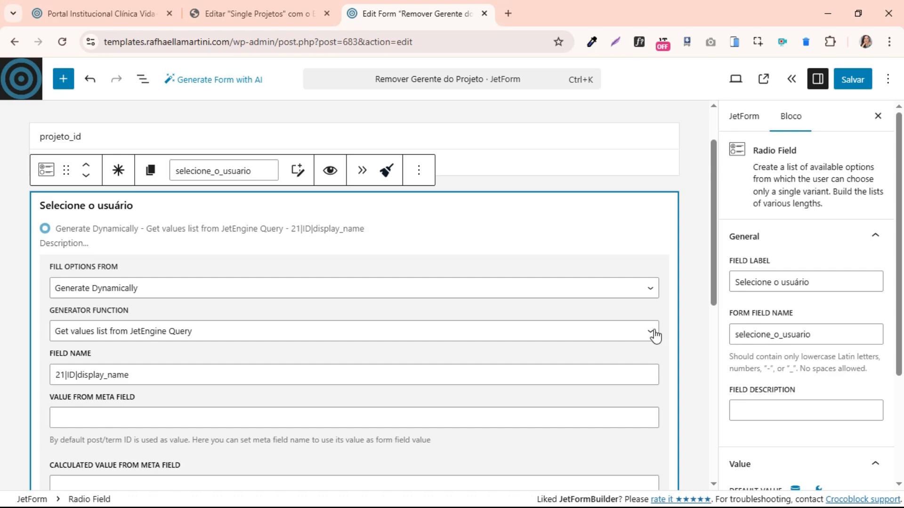
Open the form's Connect Relation Items post-submit action and examine its relation, parent and child item IDs, and storage method
{"action": "left_click", "coordinate": [744, 116]}
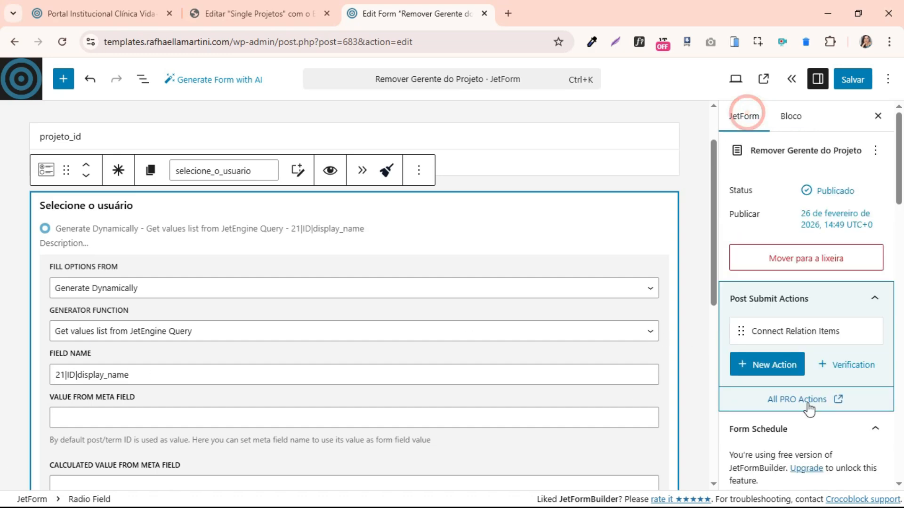
{"action": "mouse_move", "coordinate": [806, 349]}
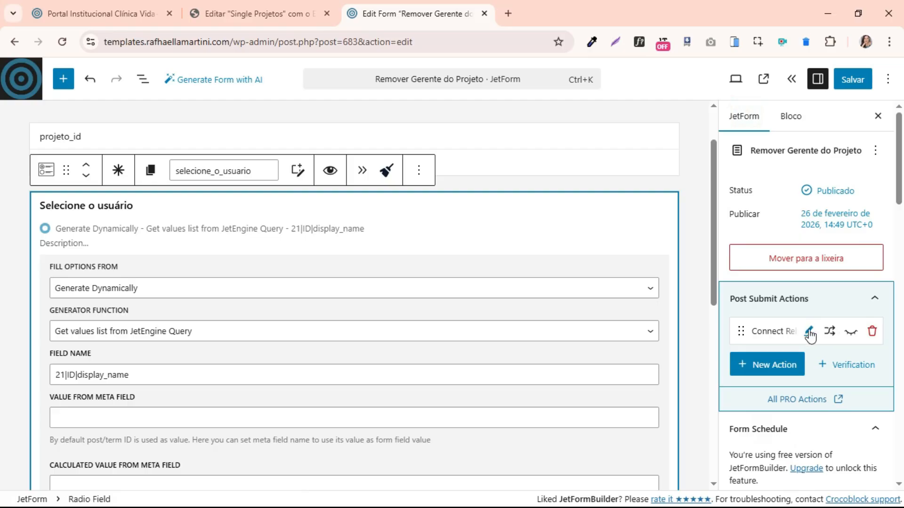
{"action": "left_click", "coordinate": [732, 305]}
{"action": "left_click", "coordinate": [734, 296]}
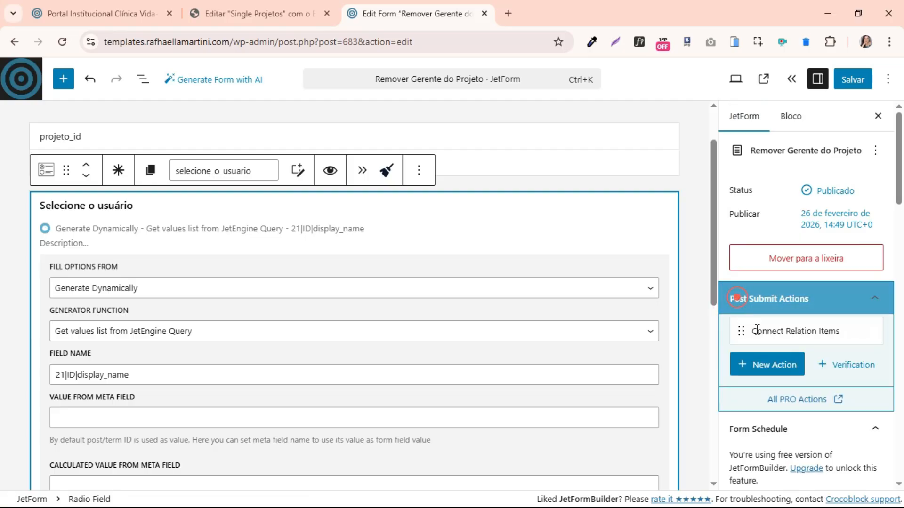
{"action": "left_click", "coordinate": [803, 331]}
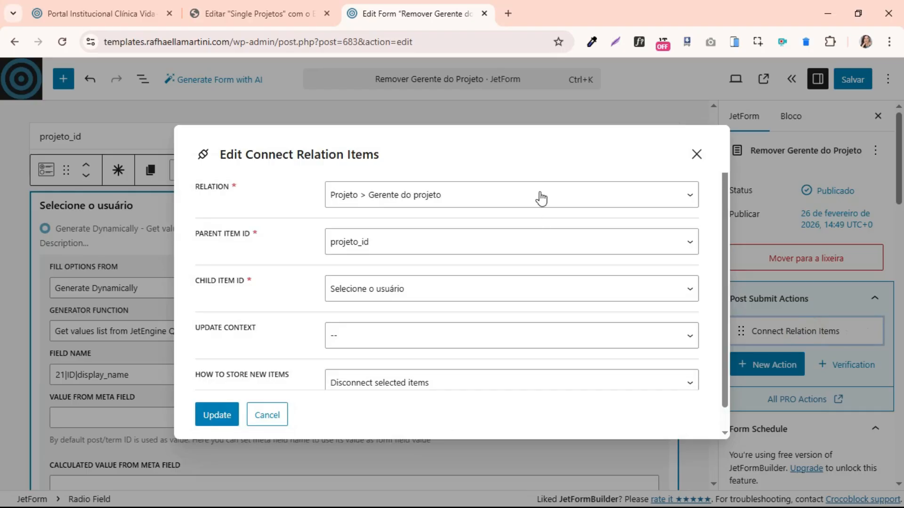
{"action": "scroll", "coordinate": [443, 365], "scroll_direction": "down", "scroll_amount": 2}
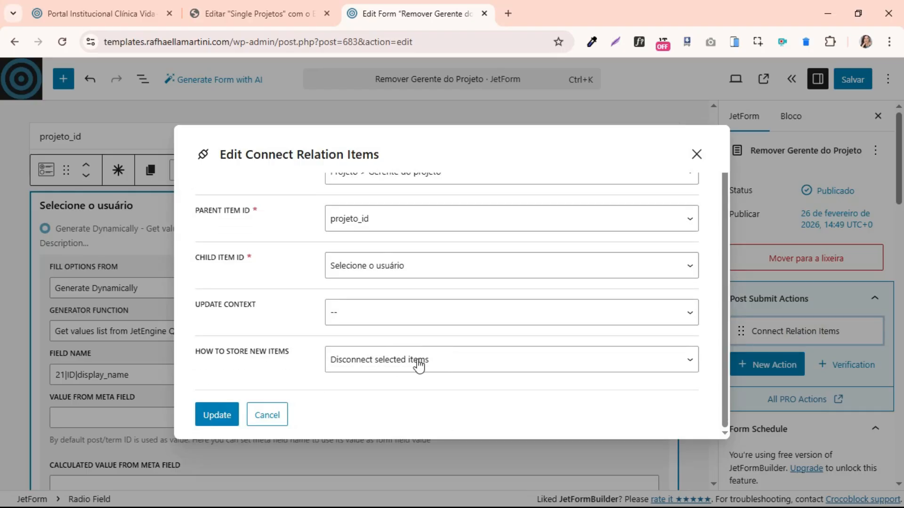
{"action": "scroll", "coordinate": [414, 348], "scroll_direction": "up", "scroll_amount": 2}
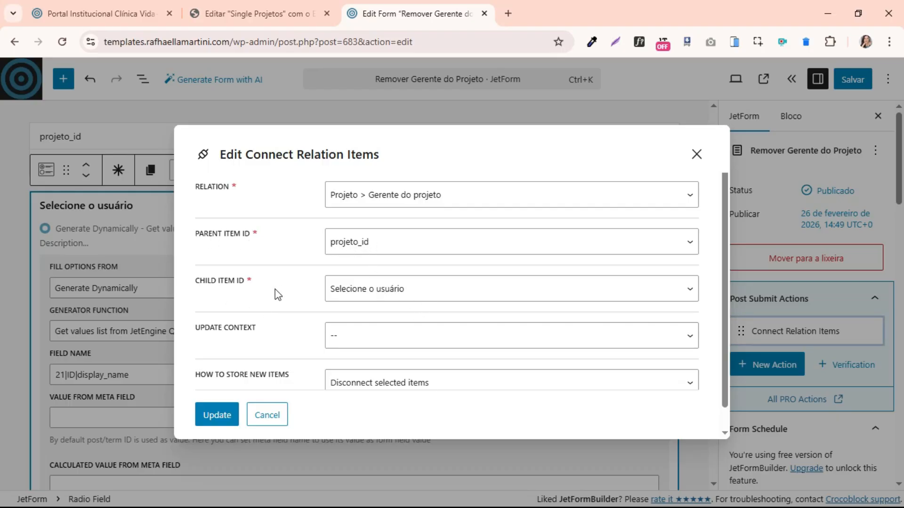
{"action": "scroll", "coordinate": [278, 294], "scroll_direction": "down", "scroll_amount": 1}
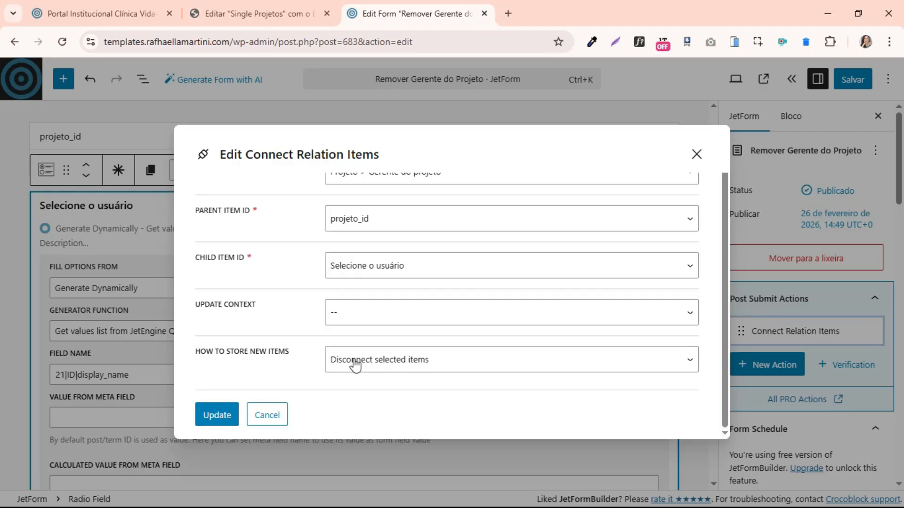
Translate the page to Portuguese, choose Desconectar itens selecionados for storing new items, update the relation action, and save the form
{"action": "right_click", "coordinate": [268, 365]}
{"action": "left_click", "coordinate": [312, 245]}
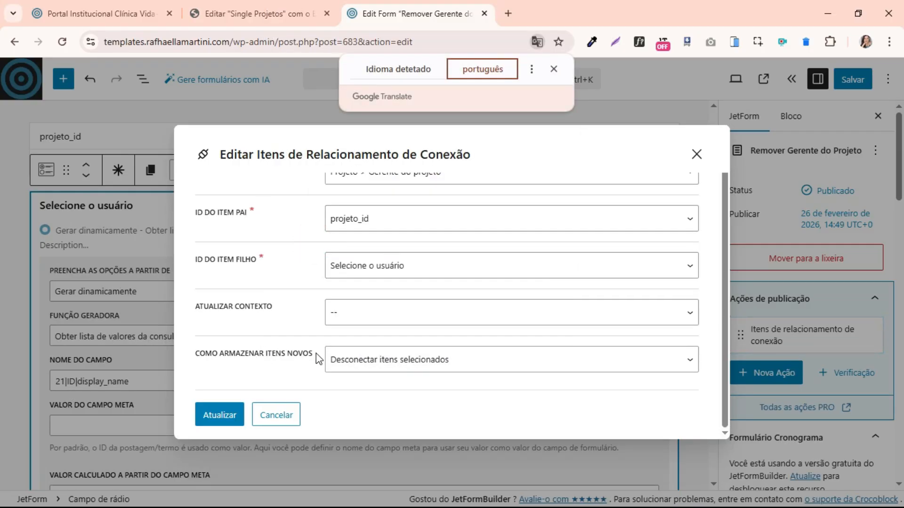
{"action": "left_click", "coordinate": [451, 363]}
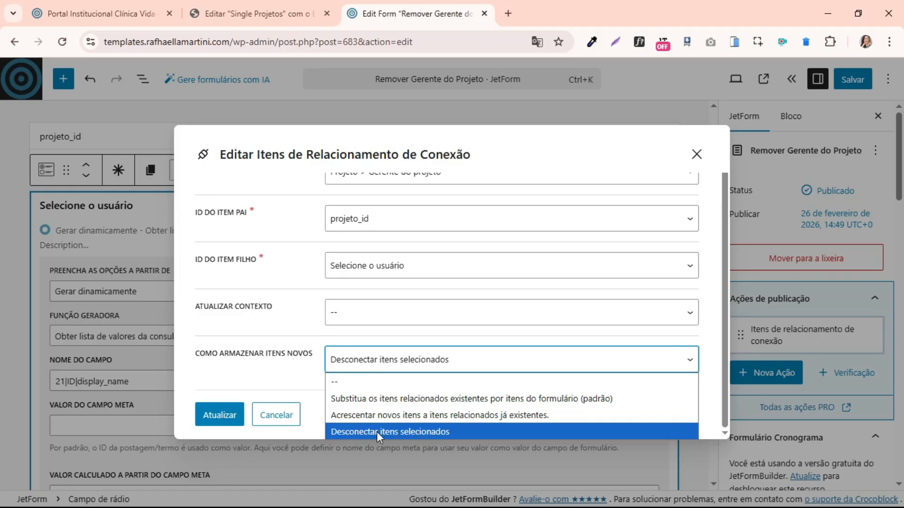
{"action": "left_click", "coordinate": [390, 432]}
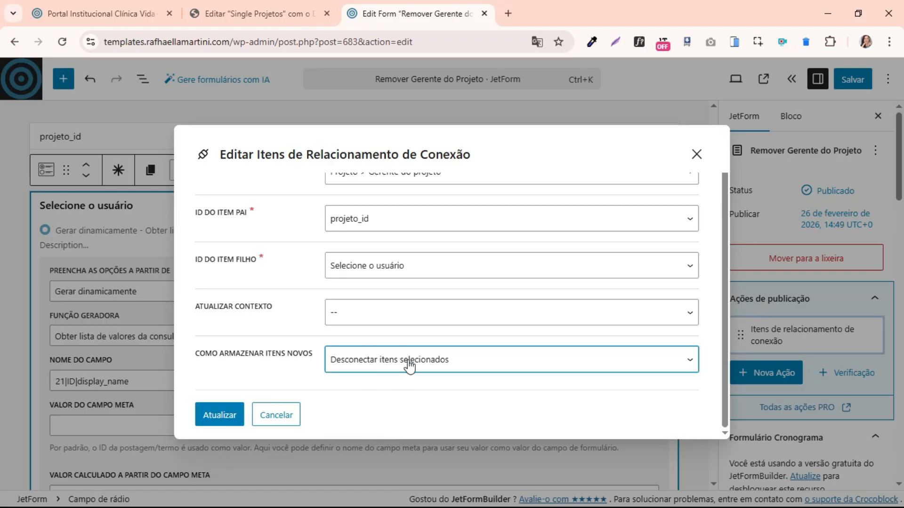
{"action": "left_click", "coordinate": [217, 415]}
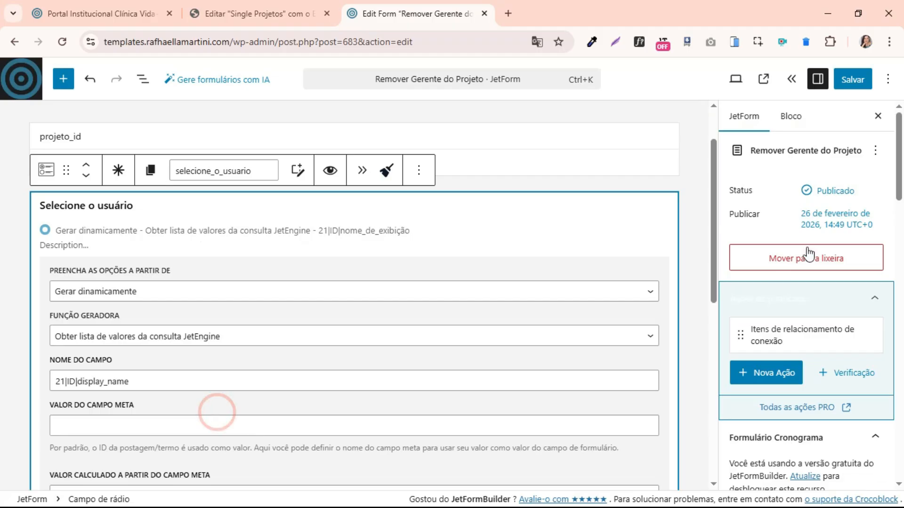
{"action": "left_click", "coordinate": [852, 79]}
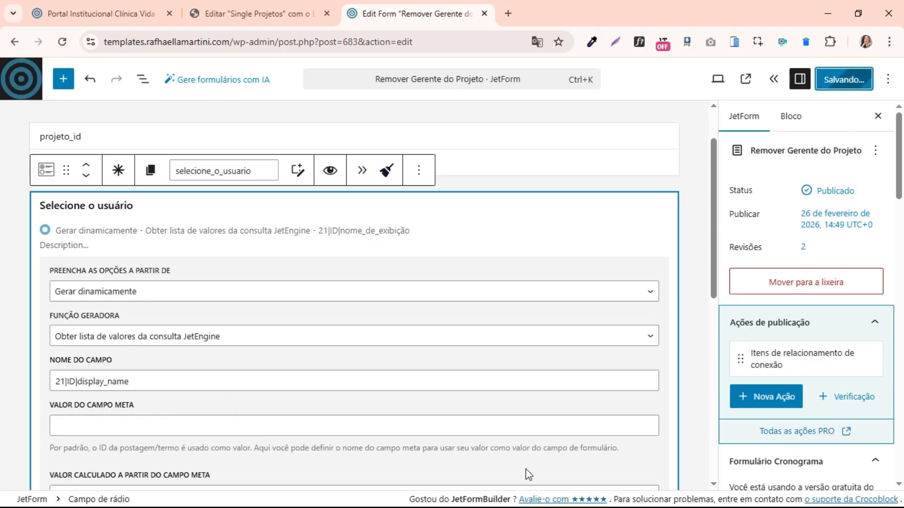
Return to the project page and assign the Desenvolvedor Front-end user as manager through the Gerente do Projeto popup form
{"action": "left_click", "coordinate": [80, 13]}
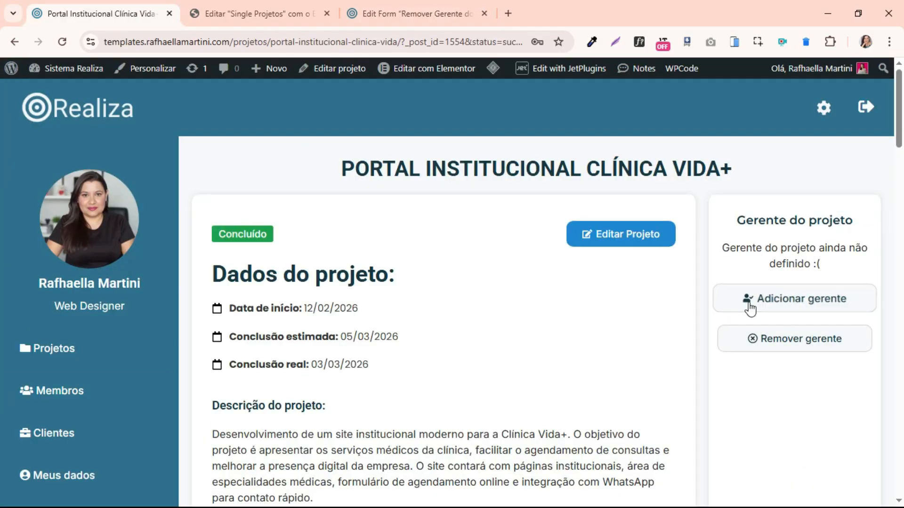
{"action": "left_click", "coordinate": [790, 299]}
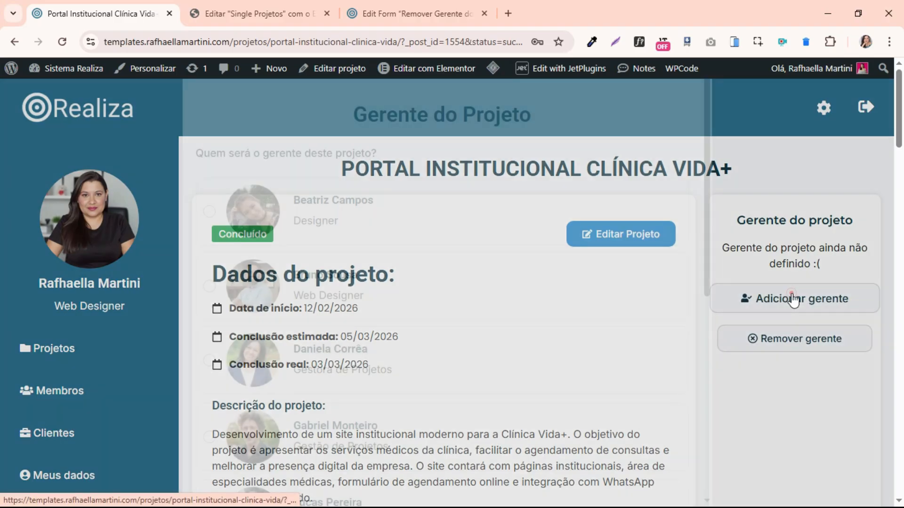
{"action": "scroll", "coordinate": [357, 295], "scroll_direction": "down", "scroll_amount": 1}
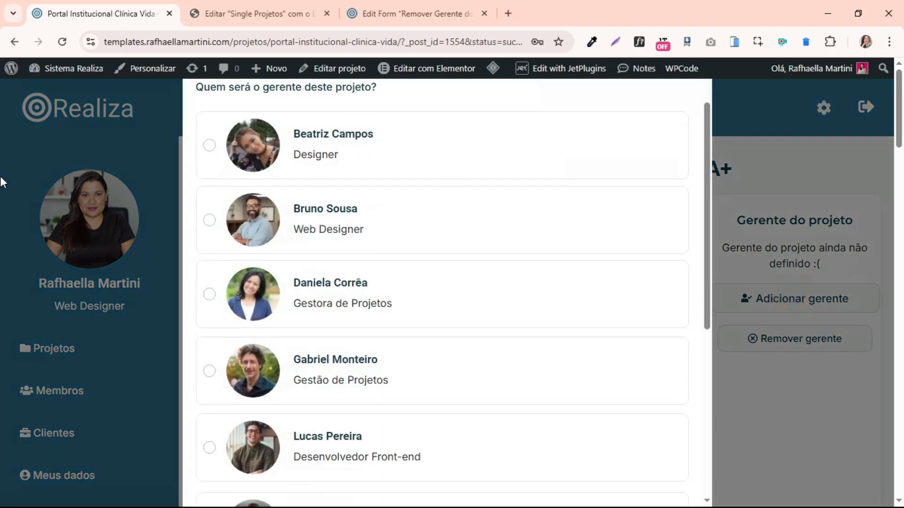
{"action": "scroll", "coordinate": [555, 333], "scroll_direction": "down", "scroll_amount": 2}
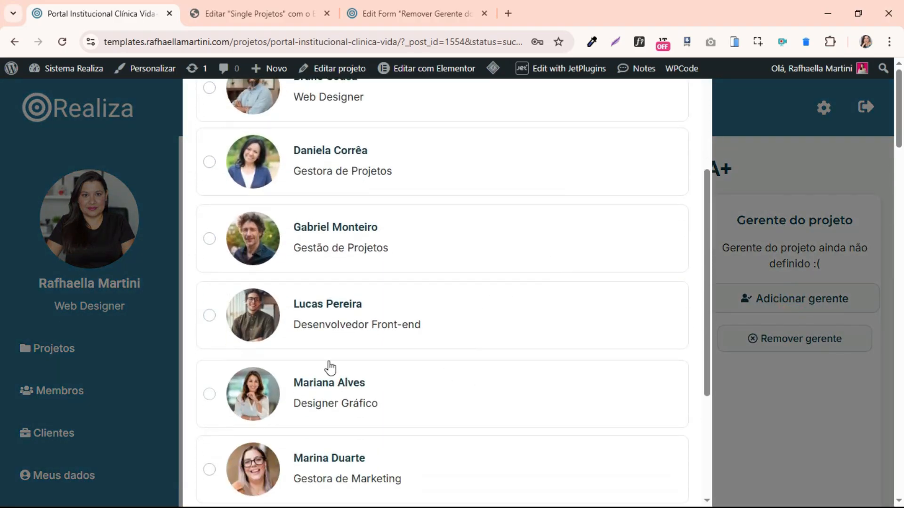
{"action": "left_click", "coordinate": [352, 312]}
{"action": "scroll", "coordinate": [282, 336], "scroll_direction": "down", "scroll_amount": 4}
{"action": "left_click", "coordinate": [265, 420]}
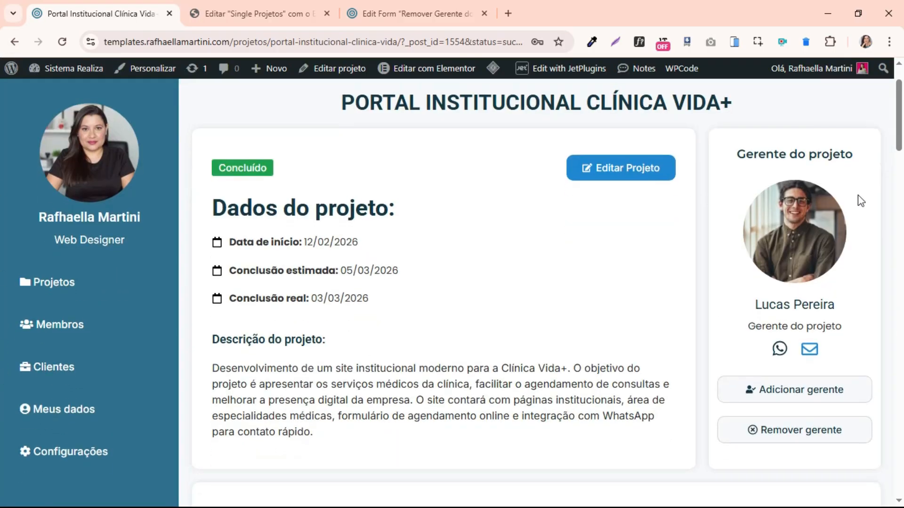
{"action": "scroll", "coordinate": [814, 212], "scroll_direction": "down", "scroll_amount": 3}
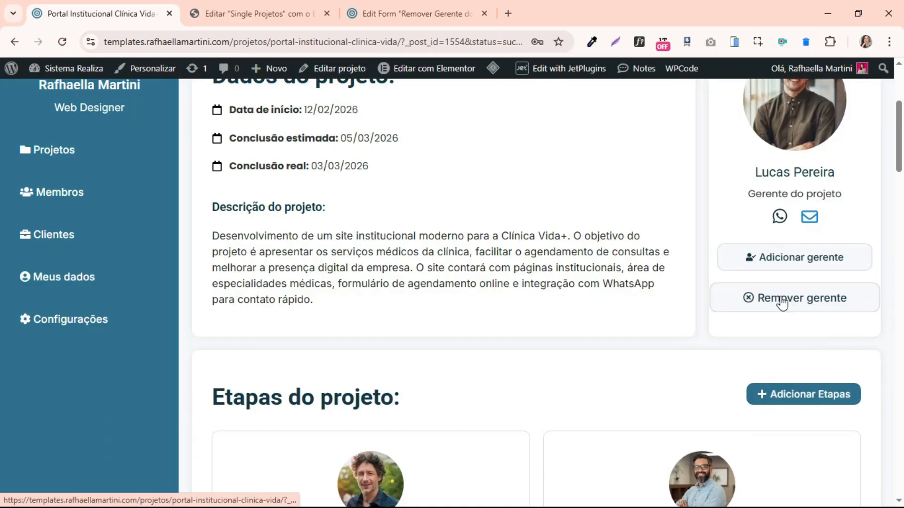
Review the Remover gerente option and the Remover Gerente do Projeto form's relation post-submit action, and return to the project page
{"action": "left_click", "coordinate": [784, 311]}
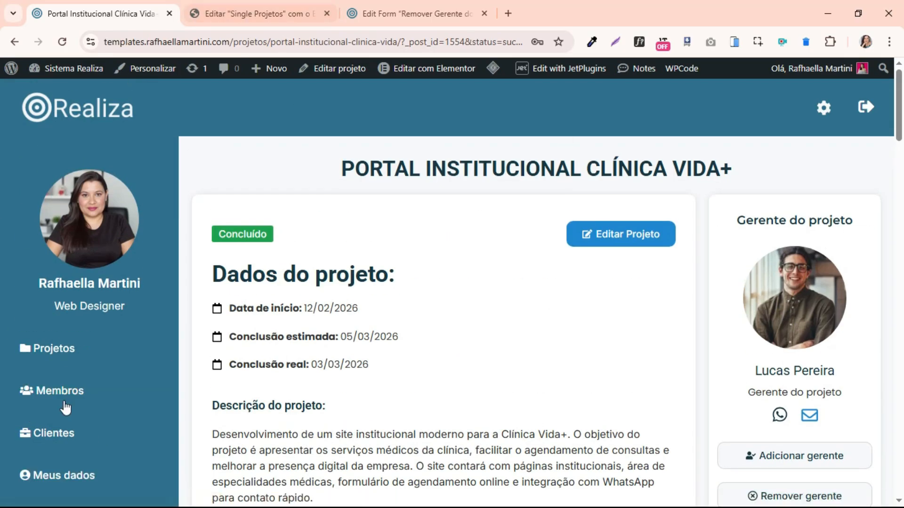
{"action": "left_click", "coordinate": [288, 7]}
{"action": "left_click", "coordinate": [397, 2]}
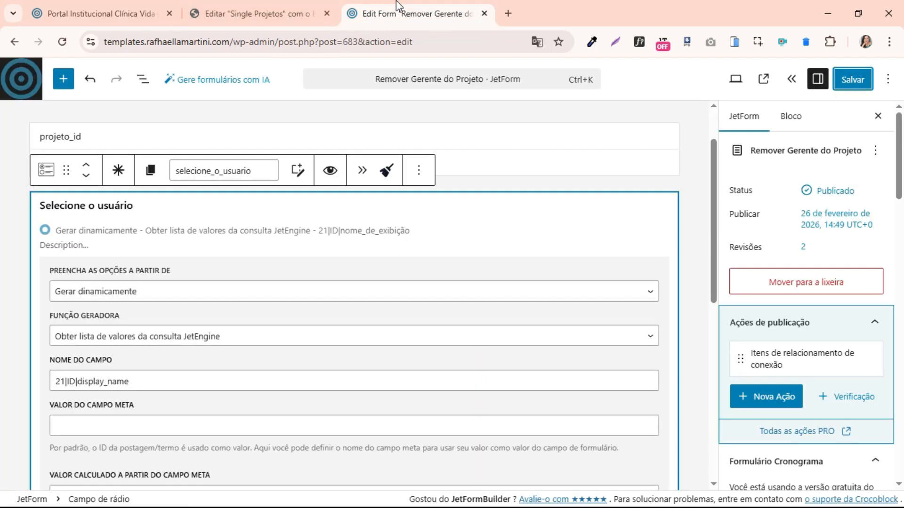
{"action": "mouse_move", "coordinate": [803, 367]}
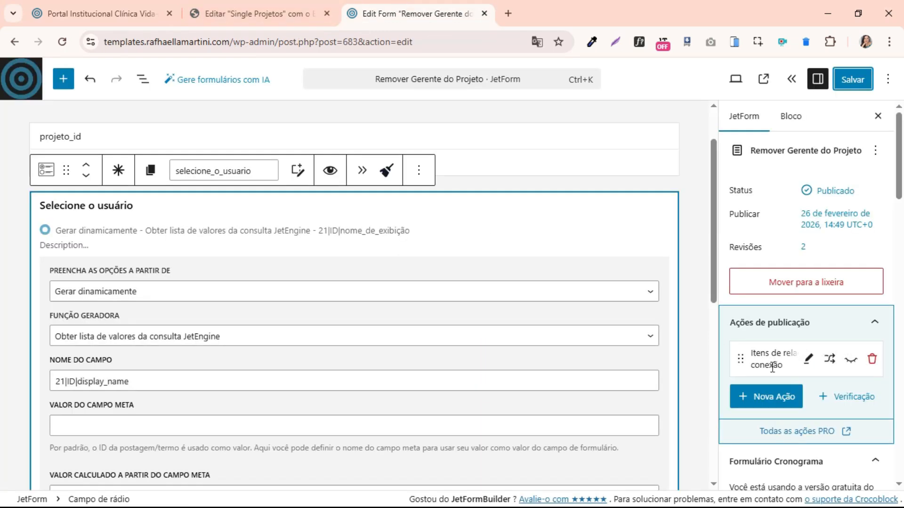
{"action": "left_click", "coordinate": [238, 7]}
{"action": "left_click", "coordinate": [80, 5]}
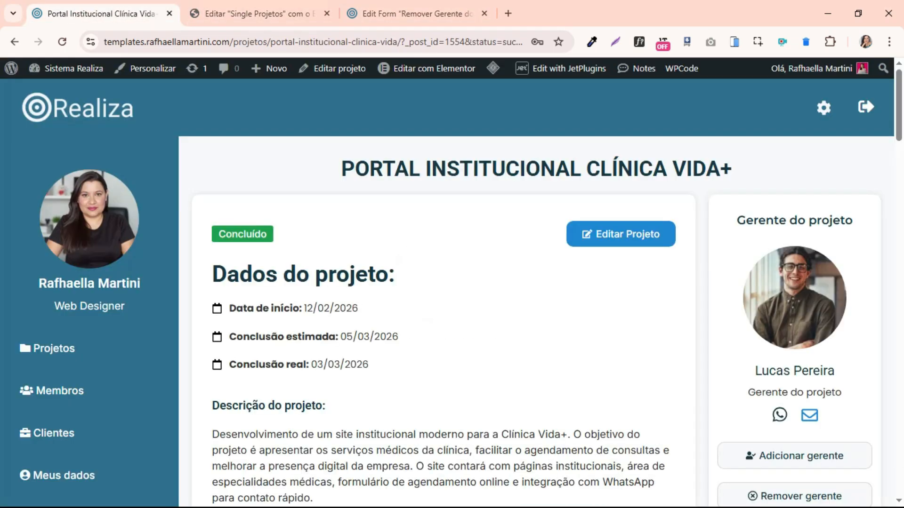
Open the Remover Gerente do Projeto popup from the manager card to view its form, and close it without submitting
{"action": "scroll", "coordinate": [800, 414], "scroll_direction": "down", "scroll_amount": 3}
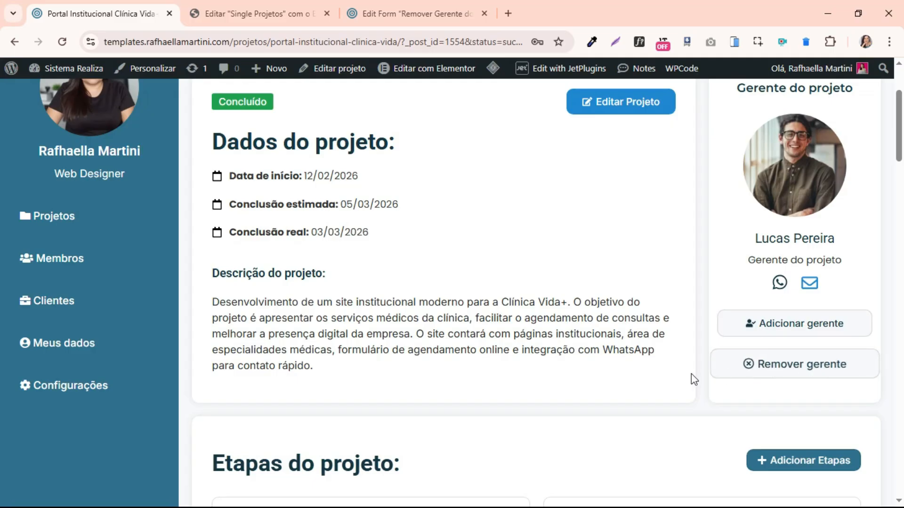
{"action": "left_click", "coordinate": [785, 371]}
{"action": "left_click", "coordinate": [715, 279]}
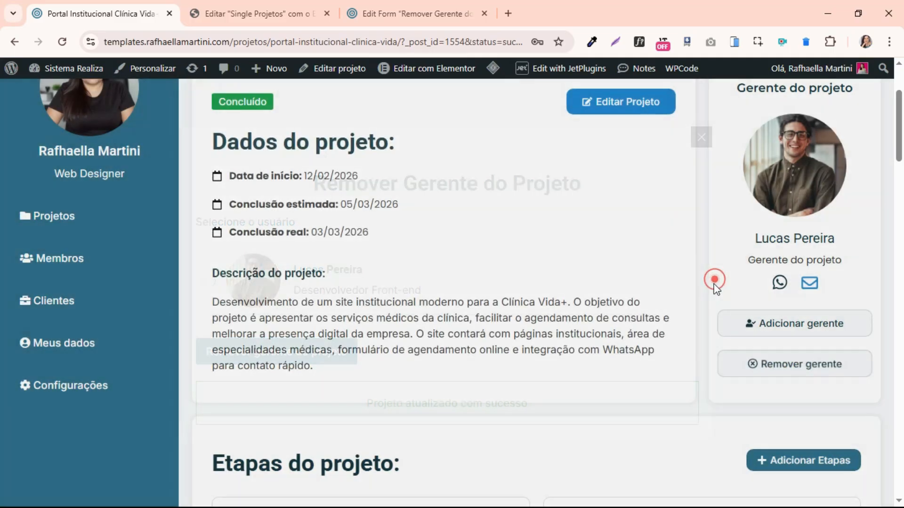
{"action": "scroll", "coordinate": [690, 369], "scroll_direction": "up", "scroll_amount": 3}
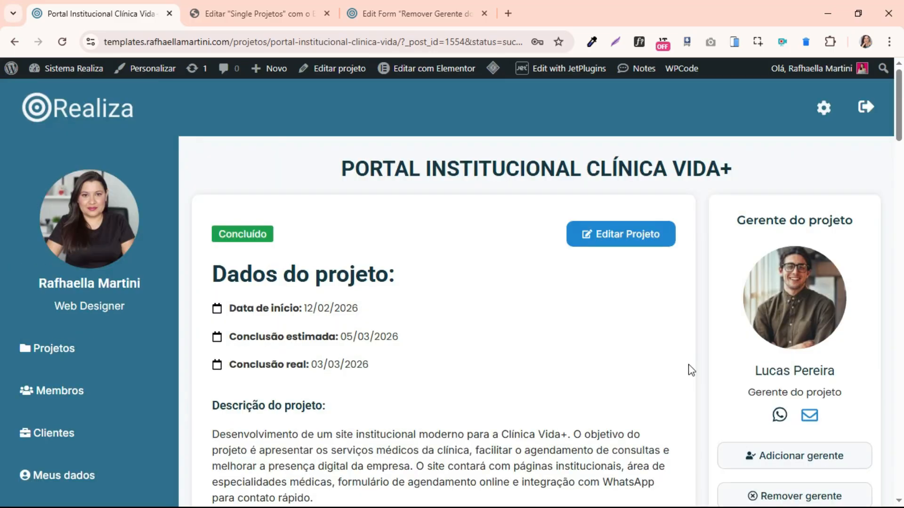
Go to the Projetos dashboard and open the Portal Institucional Clínica Vida+ project from the project list
{"action": "scroll", "coordinate": [691, 370], "scroll_direction": "down", "scroll_amount": 1}
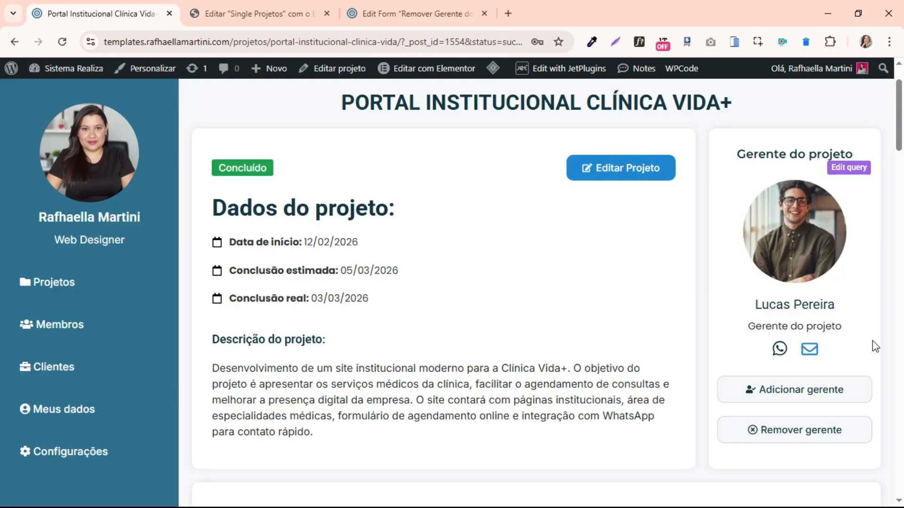
{"action": "left_click", "coordinate": [35, 271]}
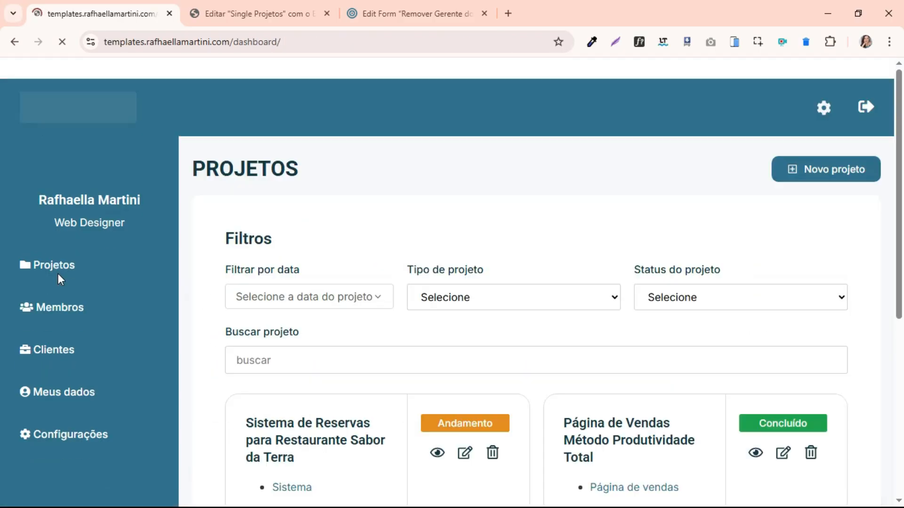
{"action": "scroll", "coordinate": [502, 349], "scroll_direction": "down", "scroll_amount": 3}
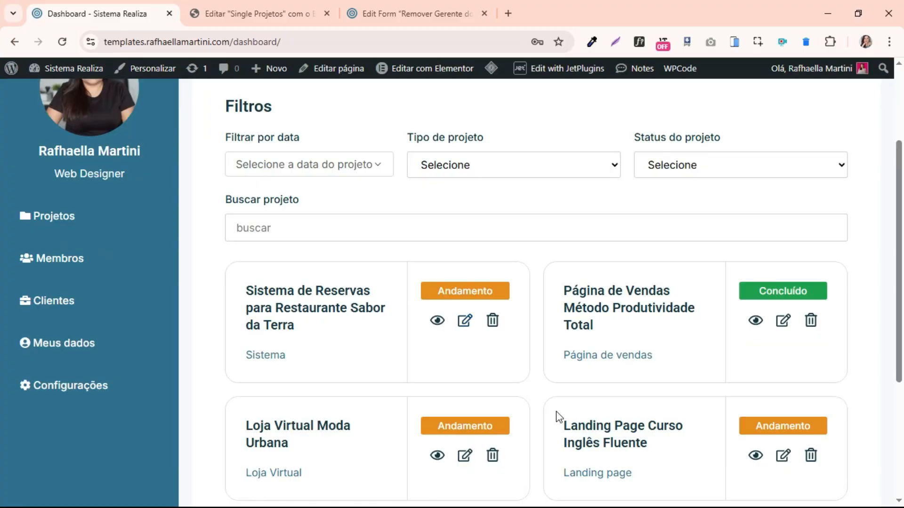
{"action": "scroll", "coordinate": [557, 417], "scroll_direction": "down", "scroll_amount": 5}
{"action": "left_click", "coordinate": [757, 367]}
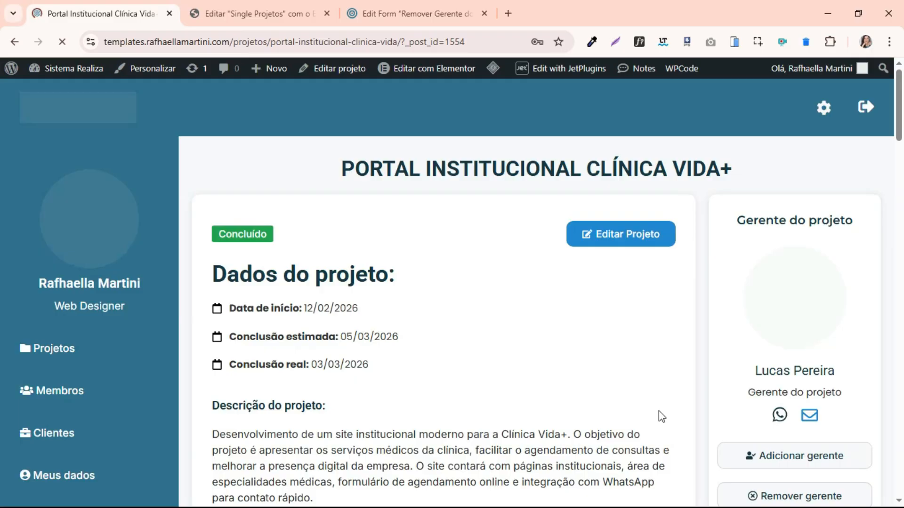
Open the Adicionar etapa popup form from the Etapas do projeto section, and close it without registering a stage
{"action": "scroll", "coordinate": [480, 233], "scroll_direction": "down", "scroll_amount": 9}
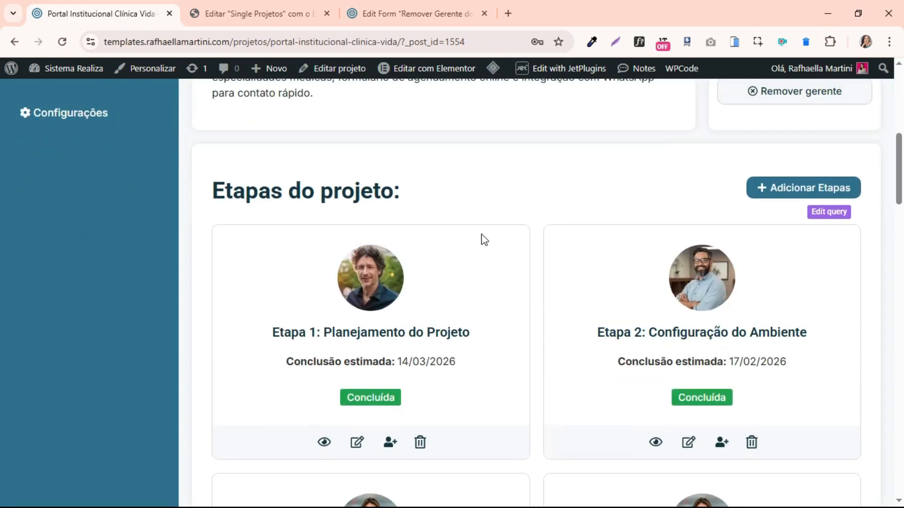
{"action": "left_click", "coordinate": [806, 189]}
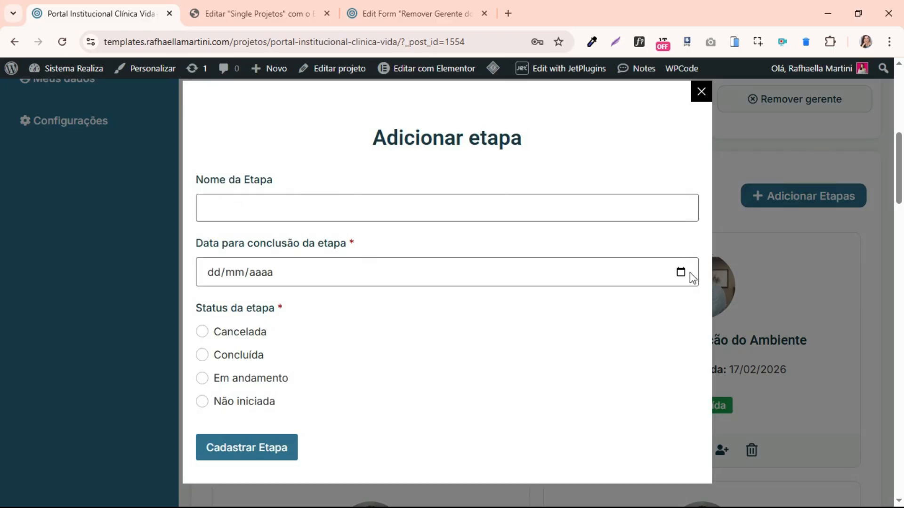
{"action": "left_click", "coordinate": [807, 262]}
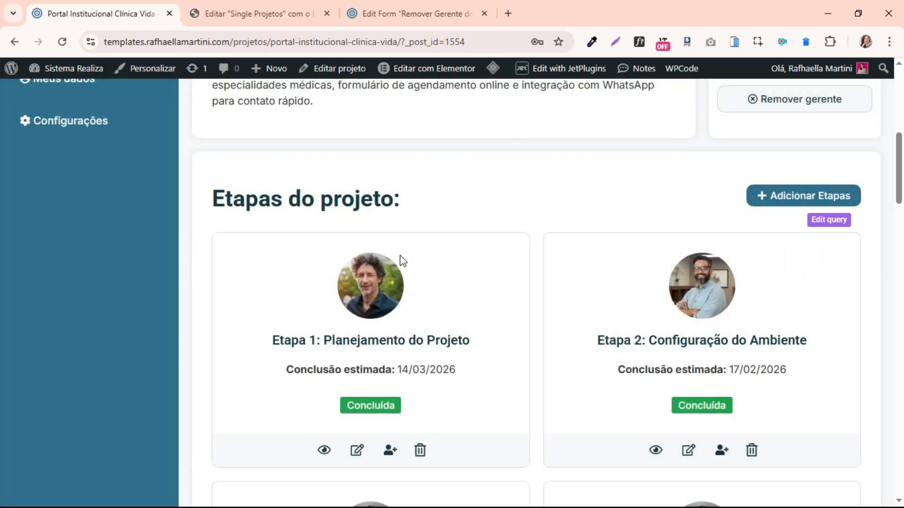
{"action": "scroll", "coordinate": [400, 258], "scroll_direction": "up", "scroll_amount": 9}
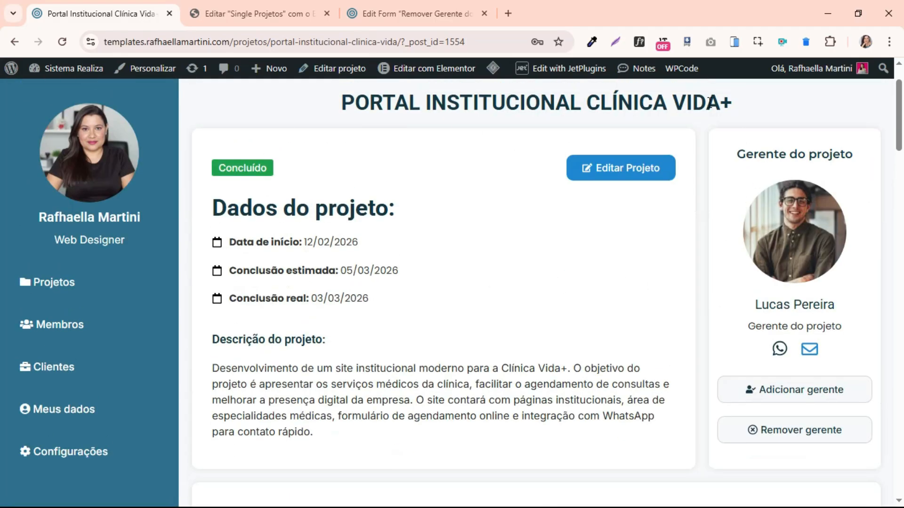